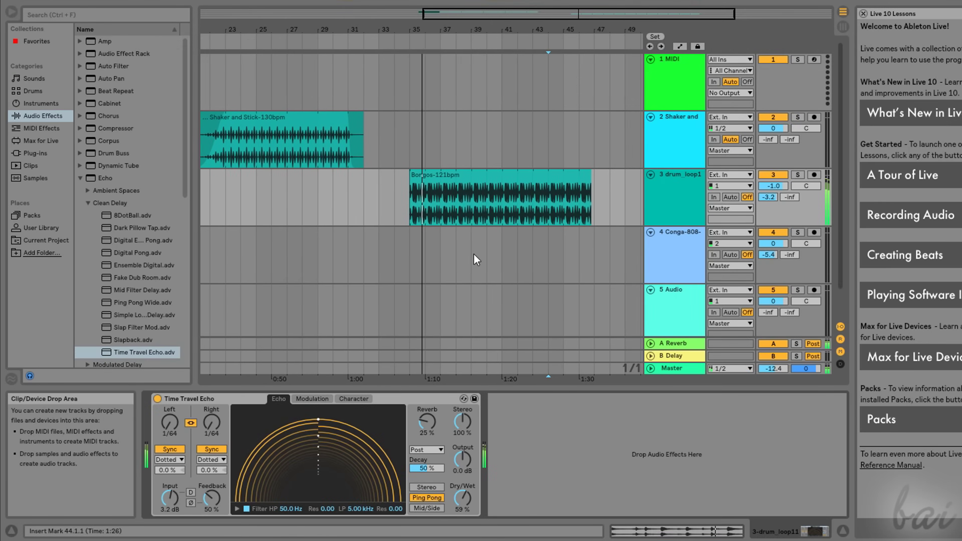
Lengthen both Echo delay times to 1/4, shorten them to 1/8, then stop playback
drag(318, 436, 318, 417)
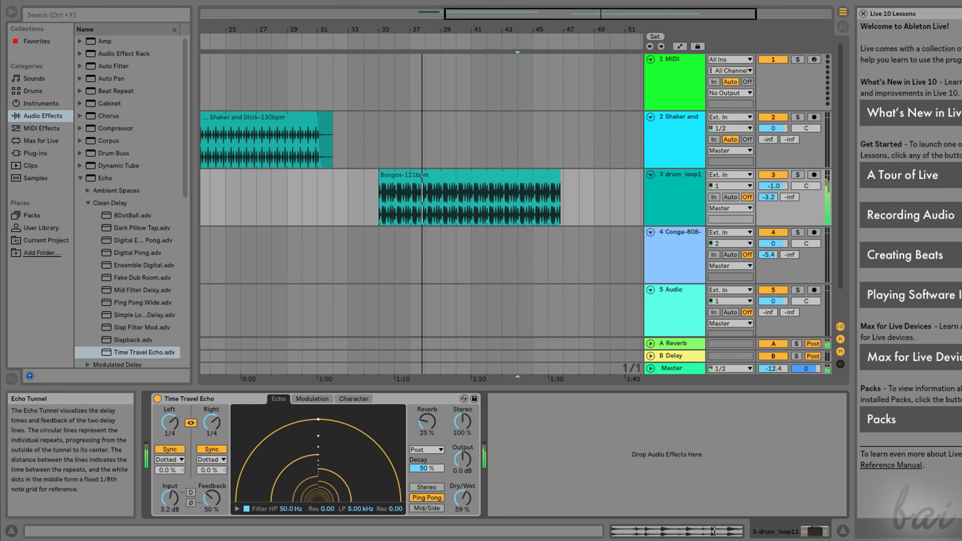
click(273, 443)
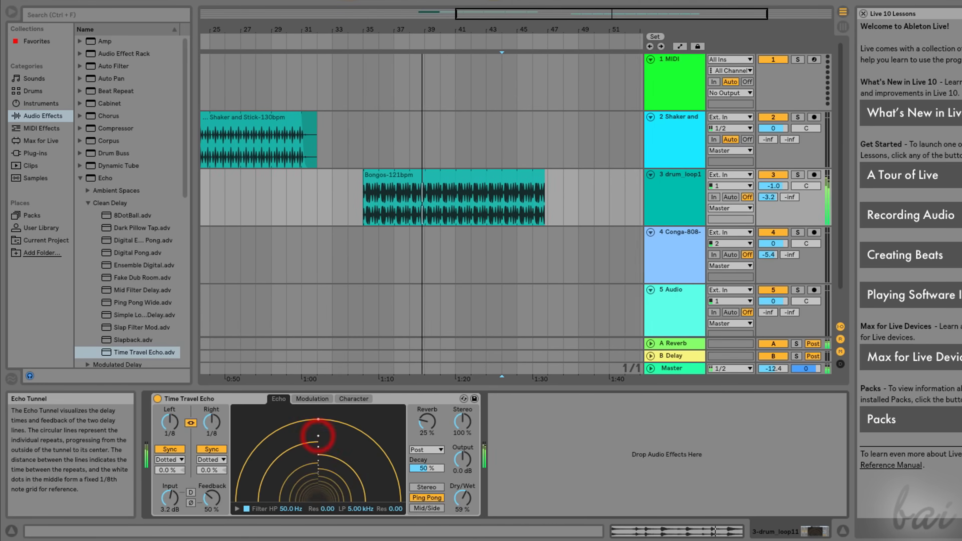
click(373, 99)
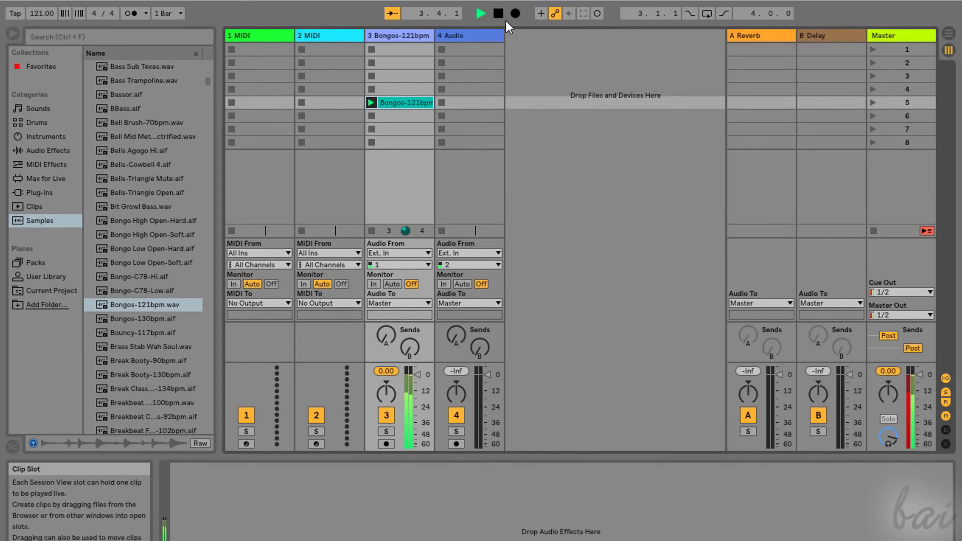
click(499, 15)
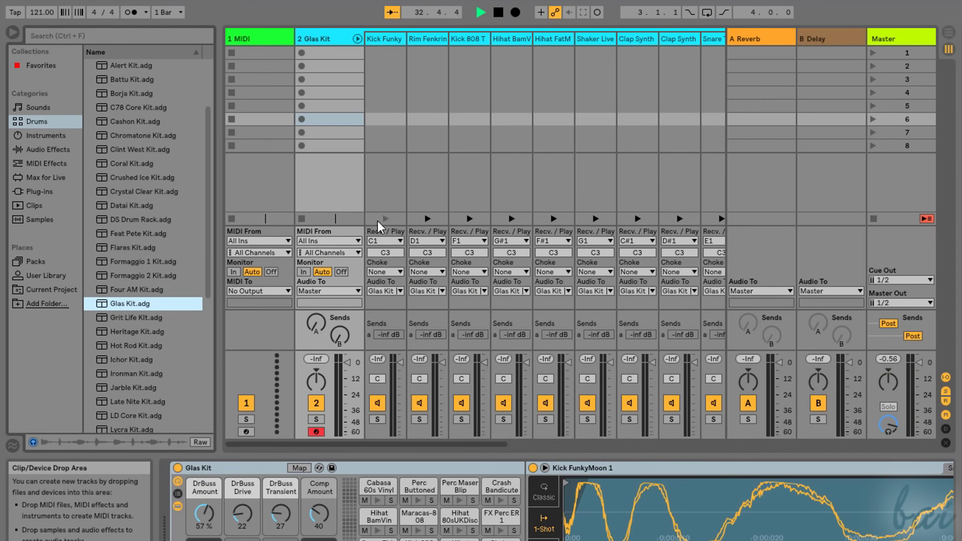
Audition the eight Glas Kit chains and show the Clap Synth and Shaker Live samples
click(385, 219)
click(427, 219)
click(471, 219)
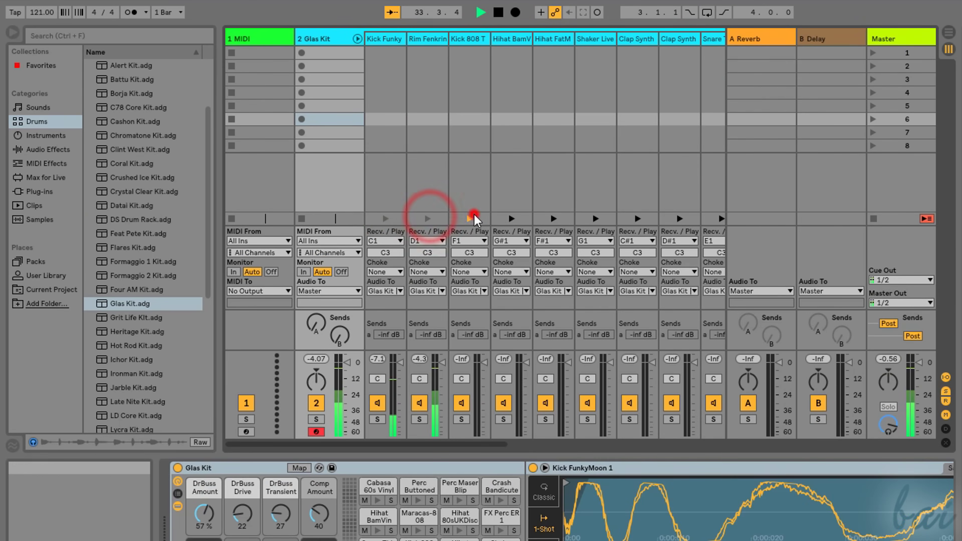
click(511, 219)
click(554, 219)
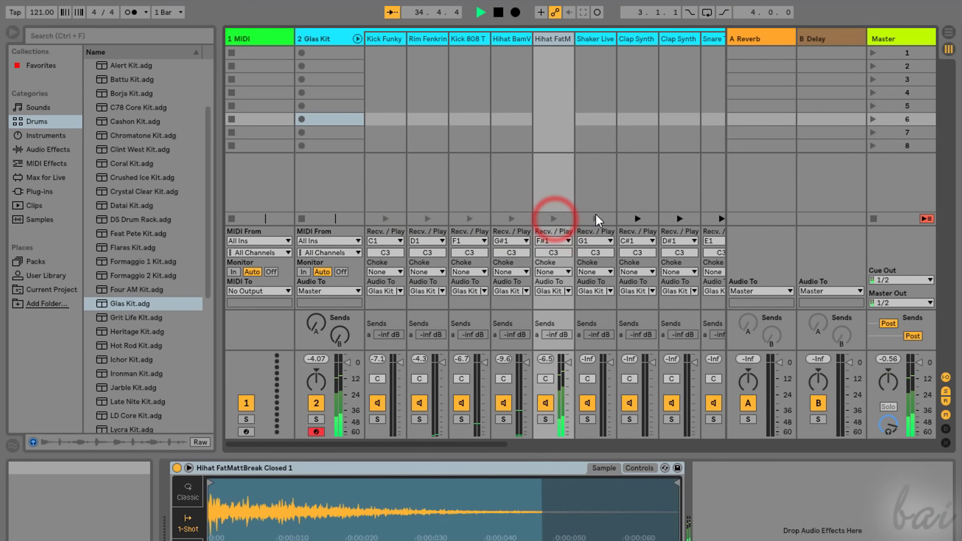
click(595, 219)
click(637, 219)
click(679, 219)
click(637, 39)
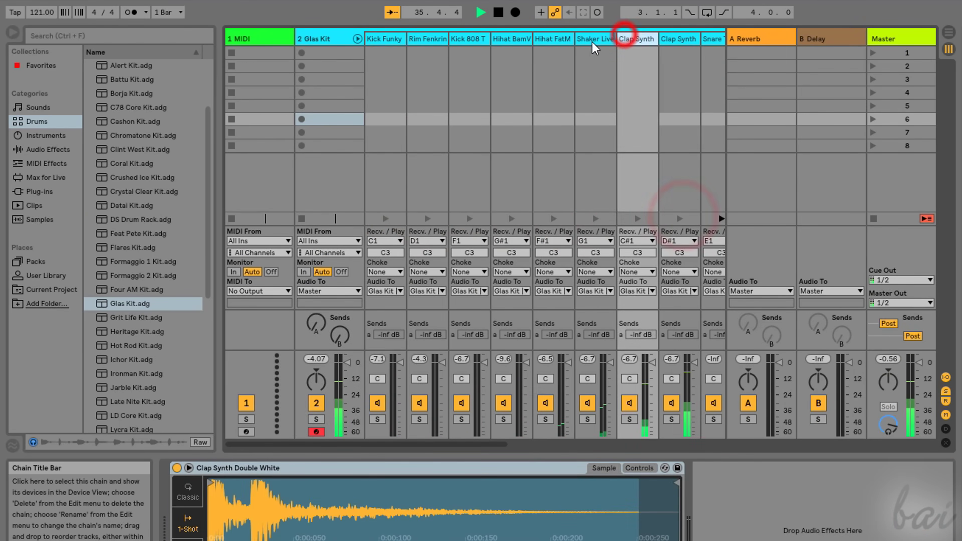
click(595, 39)
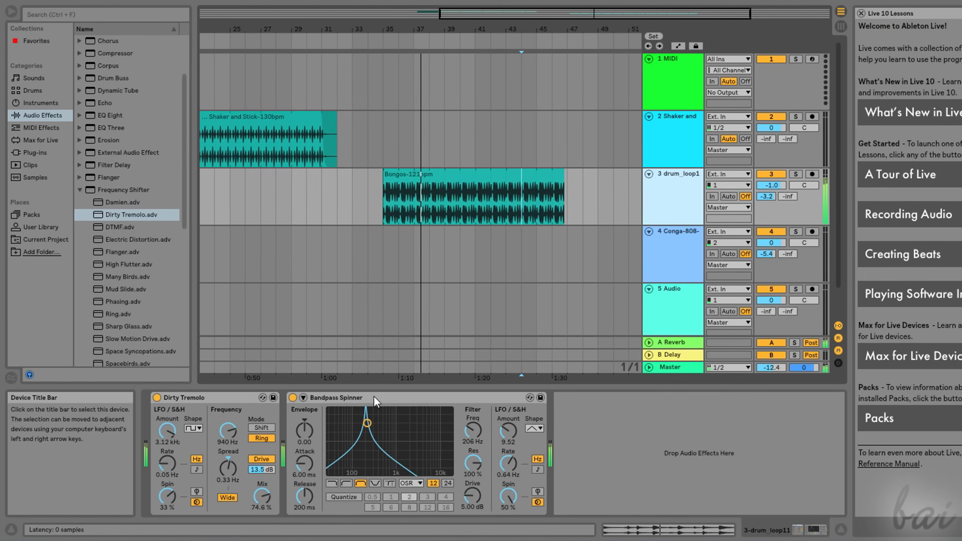
Move Bandpass Spinner ahead of Dirty Tremolo, then back after it
drag(360, 398, 176, 410)
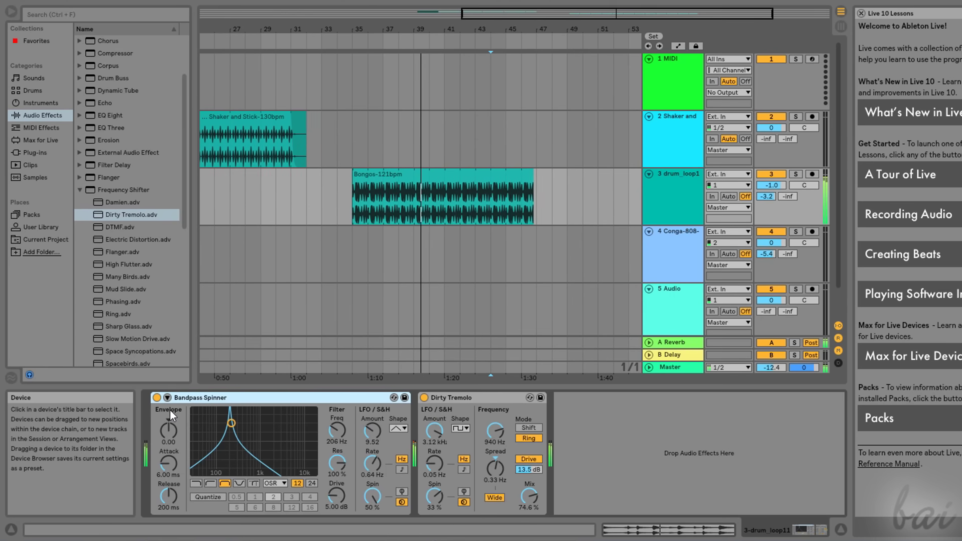
click(197, 398)
drag(197, 399, 572, 408)
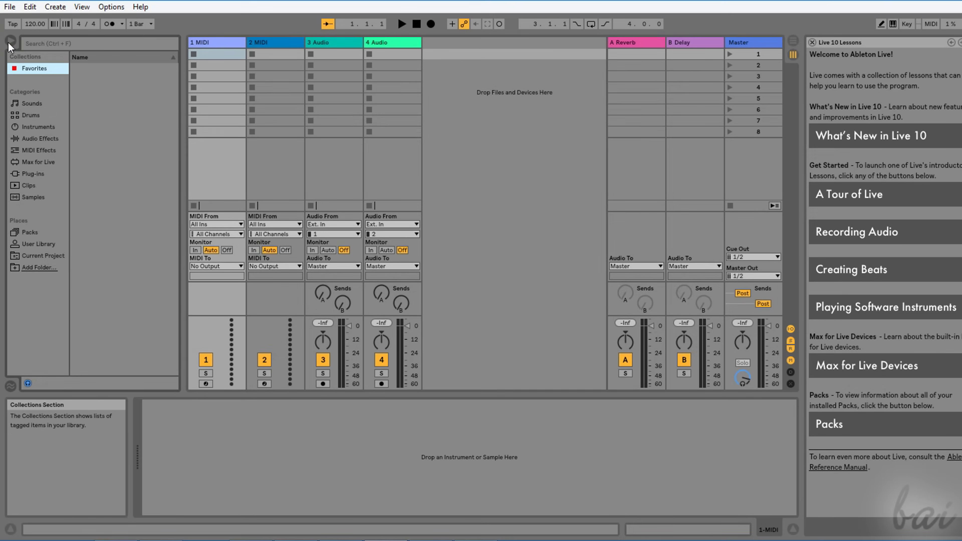
click(9, 41)
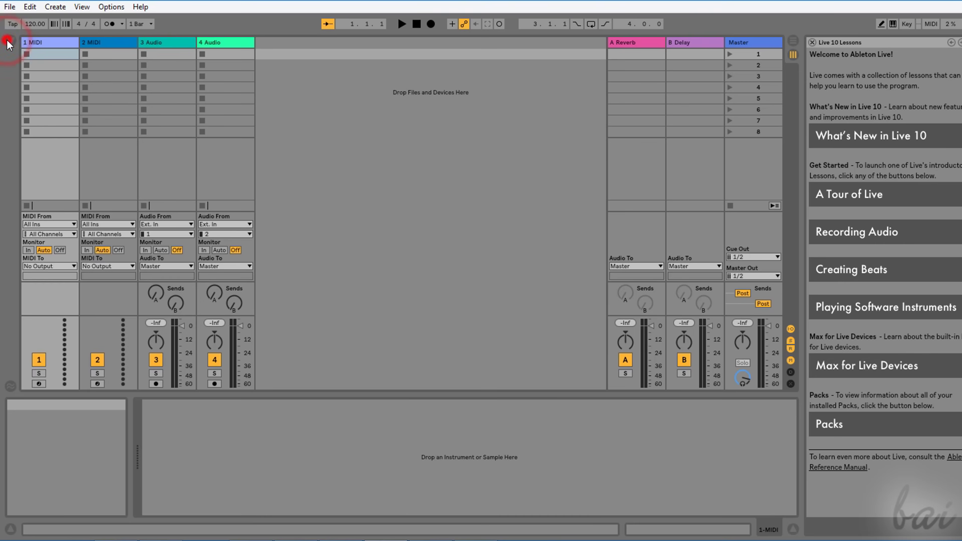
click(9, 41)
click(9, 529)
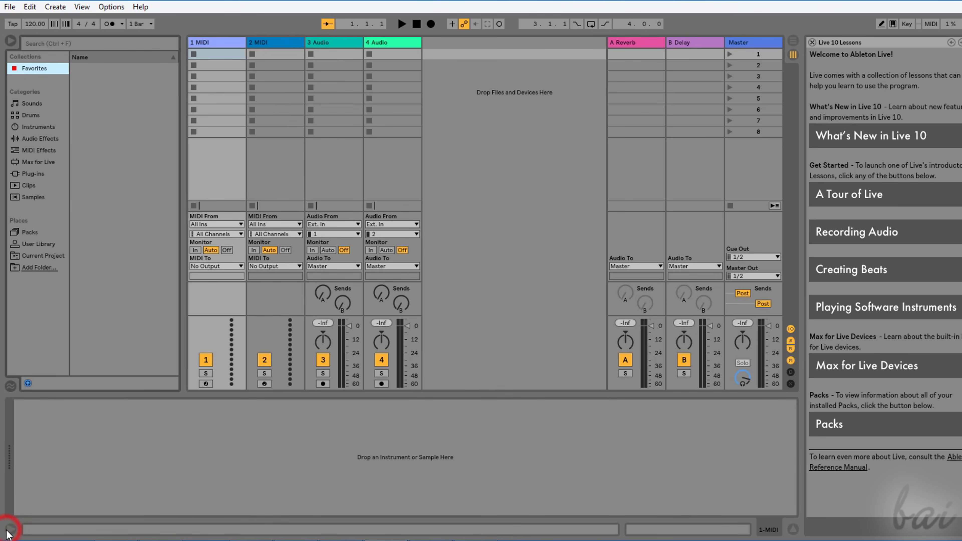
click(9, 530)
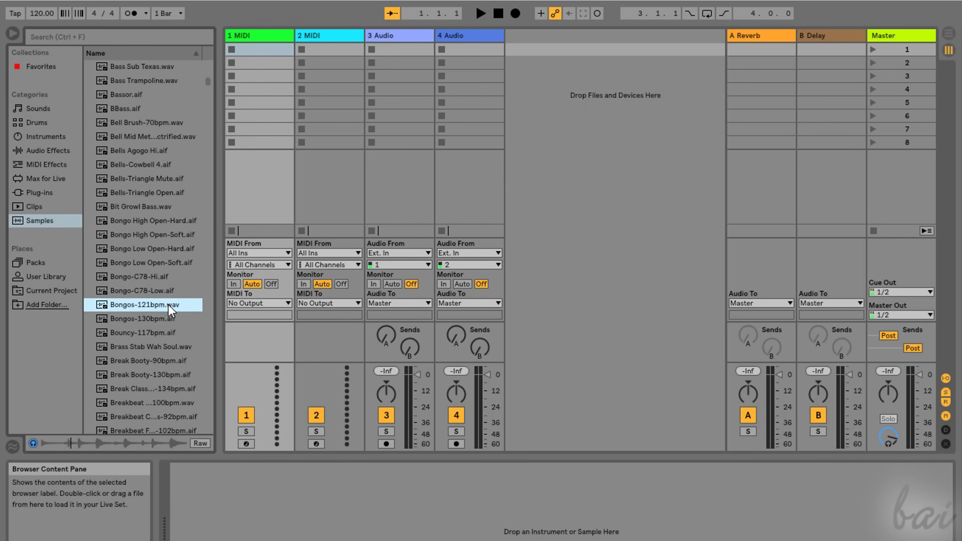
Drop Bongos-121bpm.wav into a track 3 clip slot, launch it, and stop playback
drag(210, 238, 403, 102)
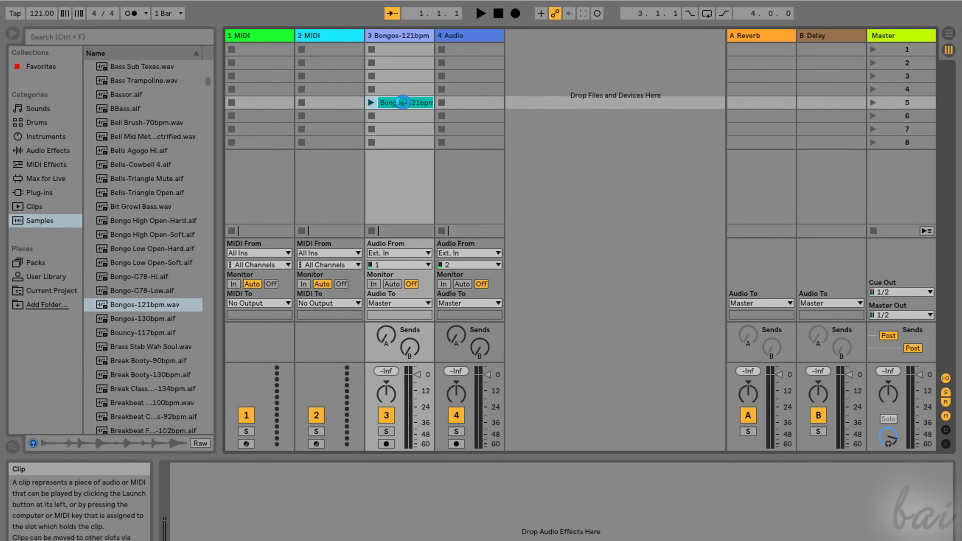
click(372, 102)
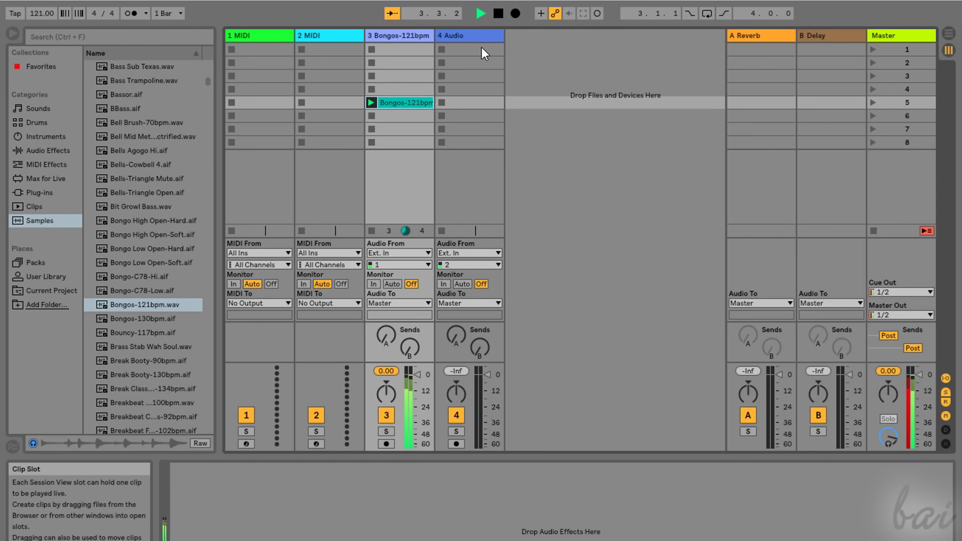
click(498, 14)
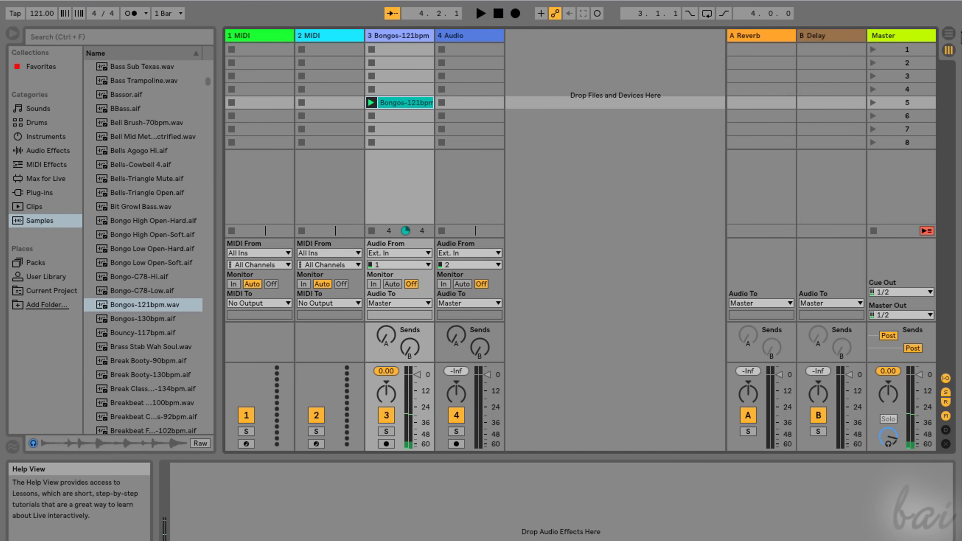
Play the set in Arrangement View from around bar 17, then return to Session View
click(949, 35)
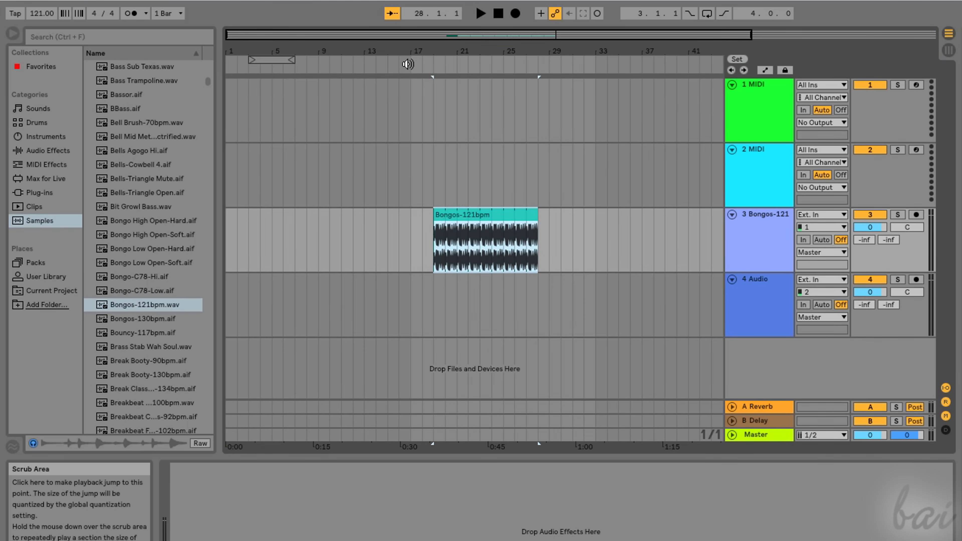
click(393, 61)
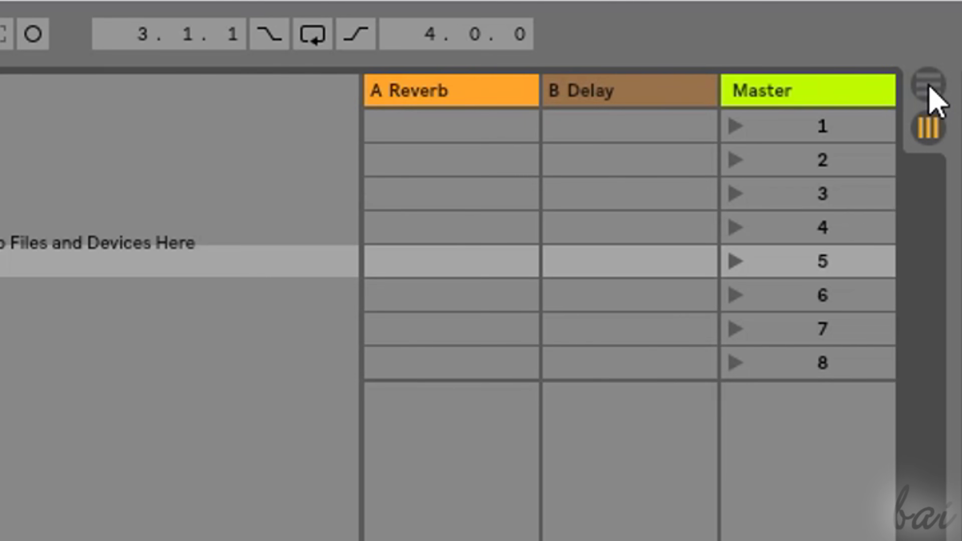
click(928, 85)
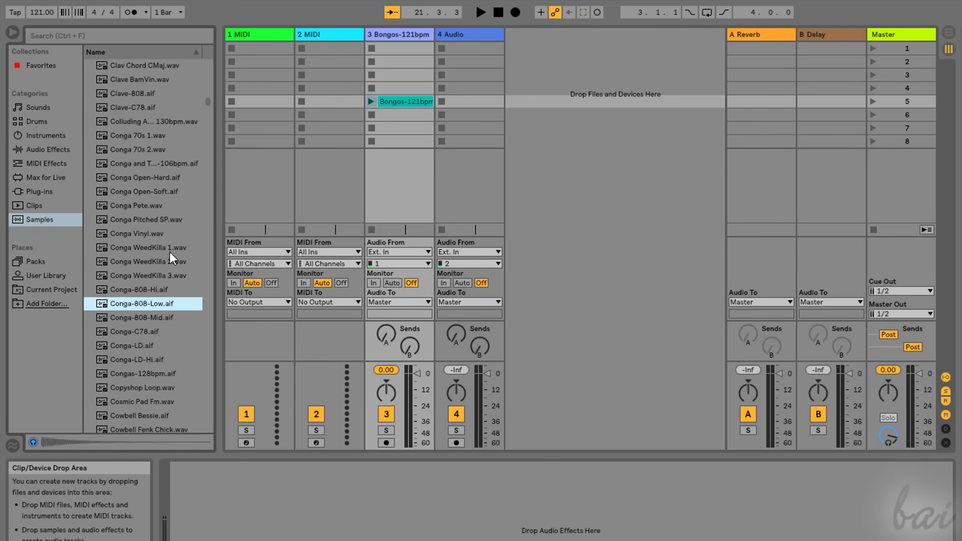
Audition browser samples from Conga-808-Hi.aif down to Cosmic Pad Fm
click(163, 290)
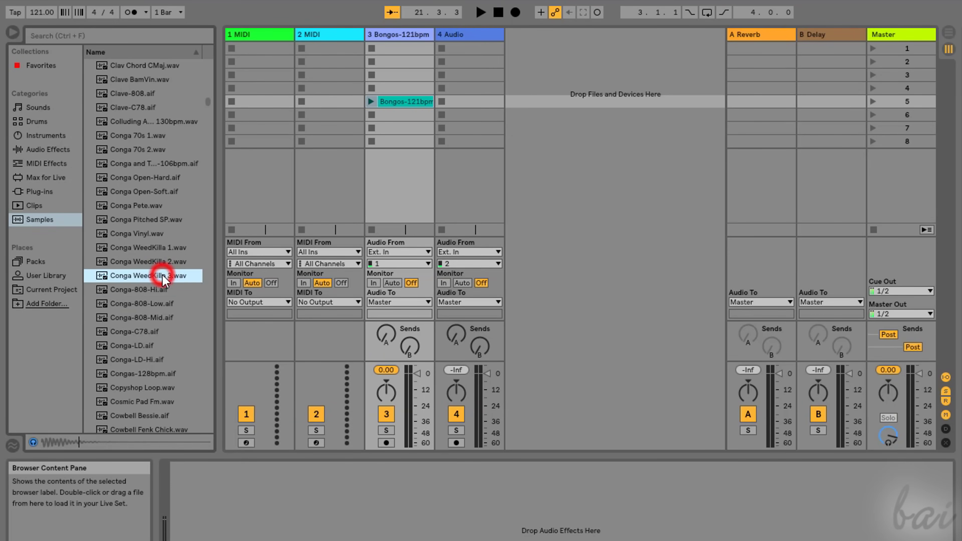
click(168, 318)
click(136, 388)
click(110, 401)
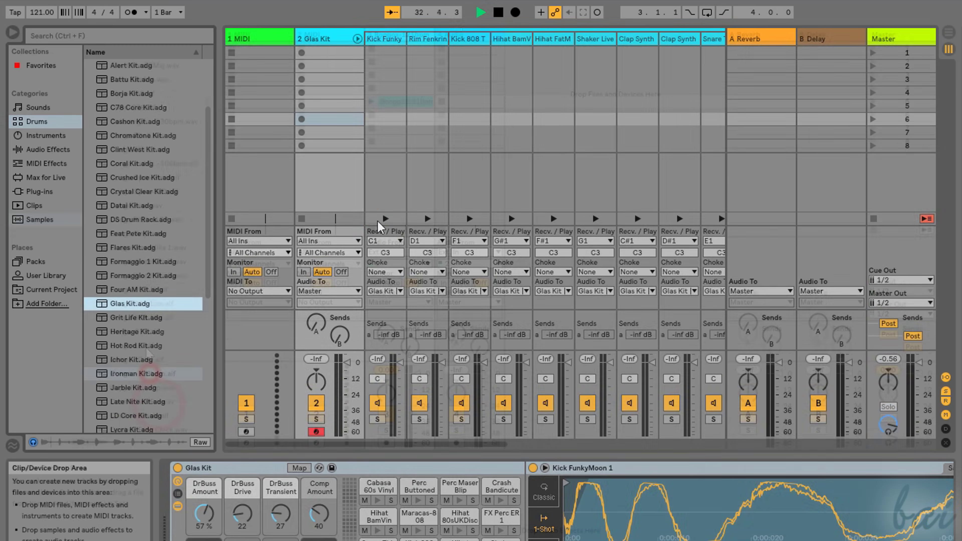
Preview each Glas Kit drum chain, view three chain samples, and list the drum kits
click(385, 219)
click(427, 218)
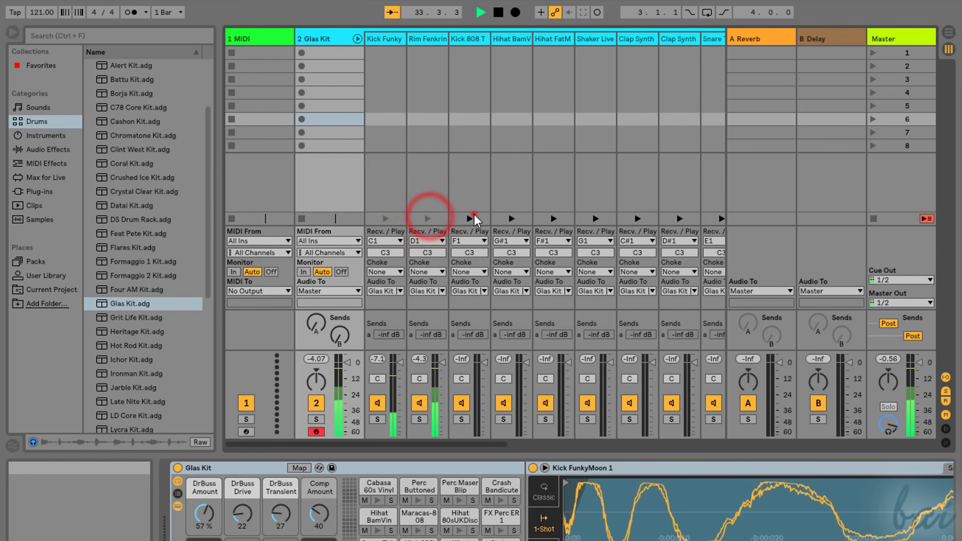
click(469, 219)
click(511, 219)
click(554, 219)
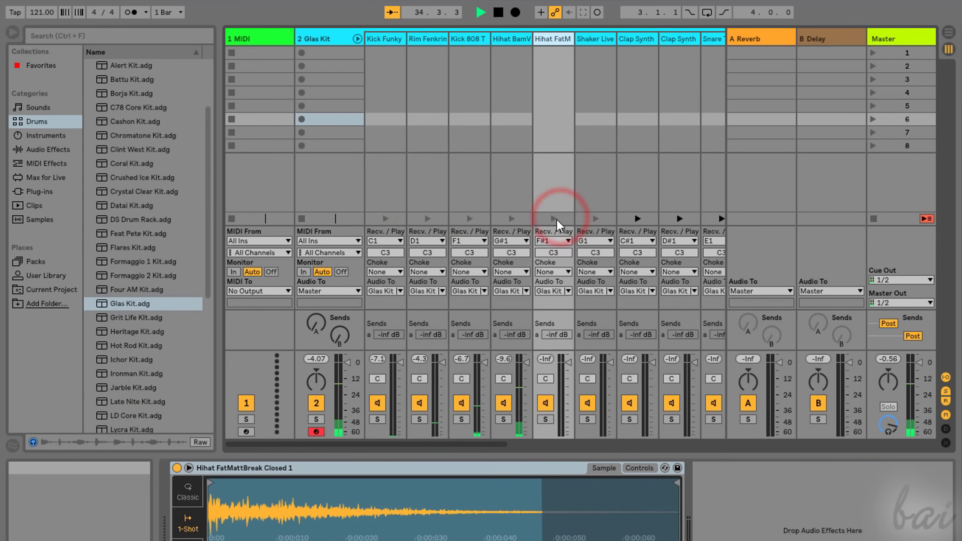
click(596, 219)
click(638, 219)
click(680, 219)
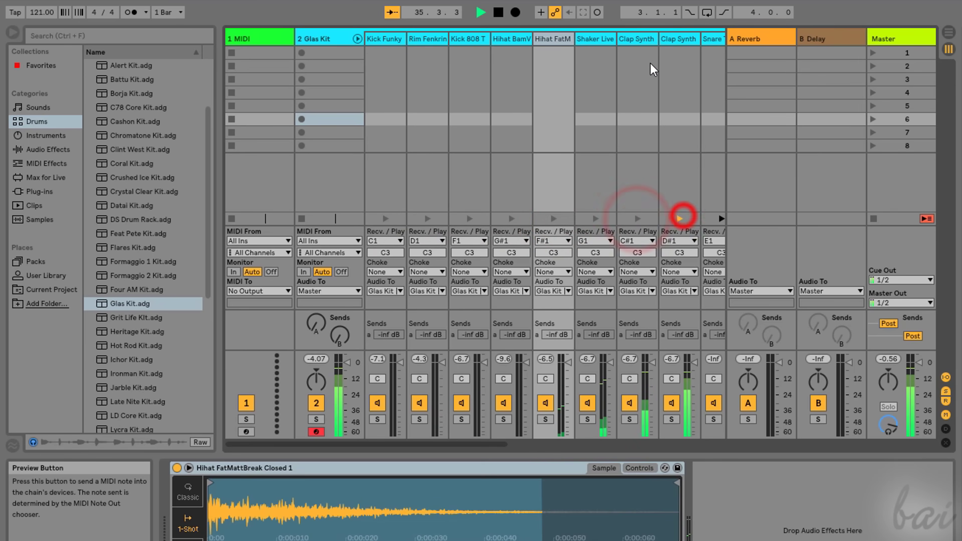
click(622, 39)
click(595, 38)
click(553, 39)
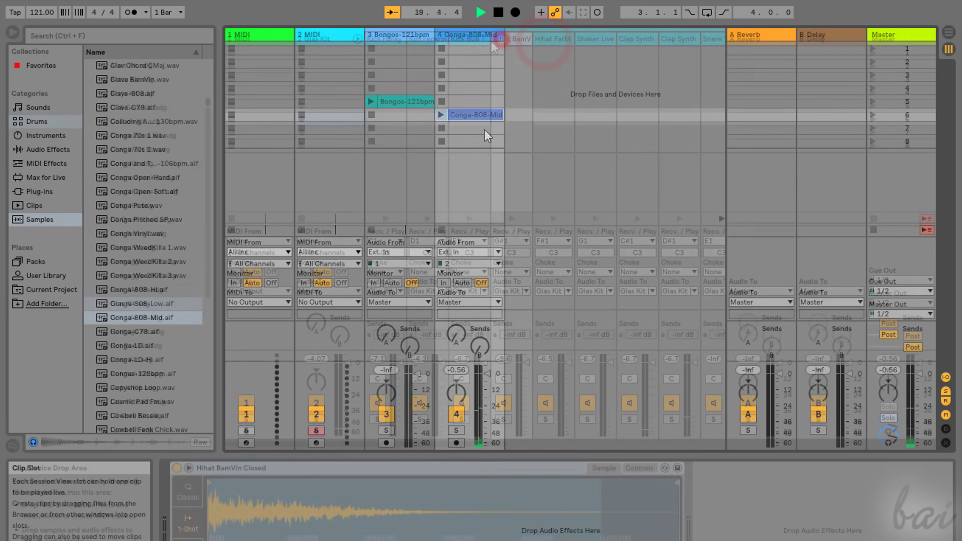
click(33, 122)
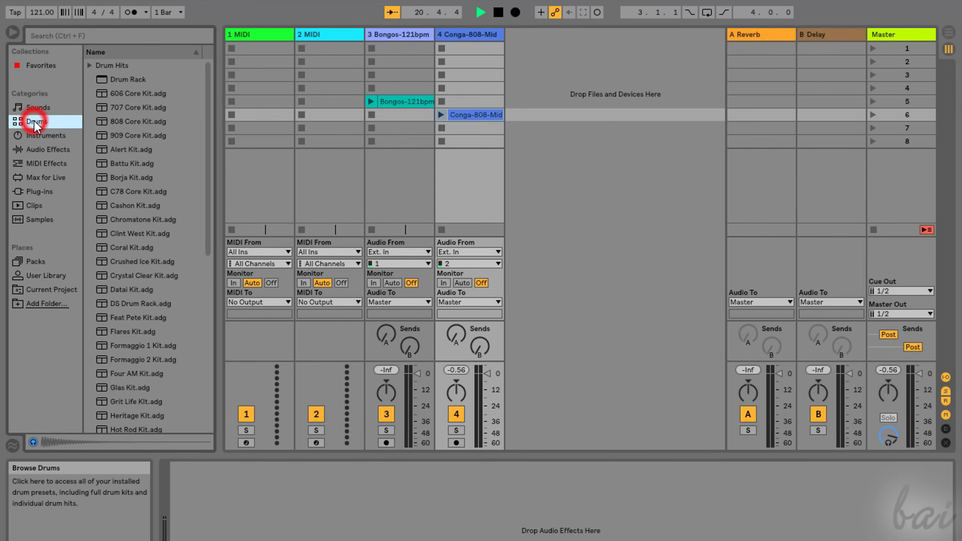
Preview Glas Kit, then drag drum_loop11.wav from File Explorer onto track 3 and launch it
scroll(150, 315, down, 2)
click(159, 305)
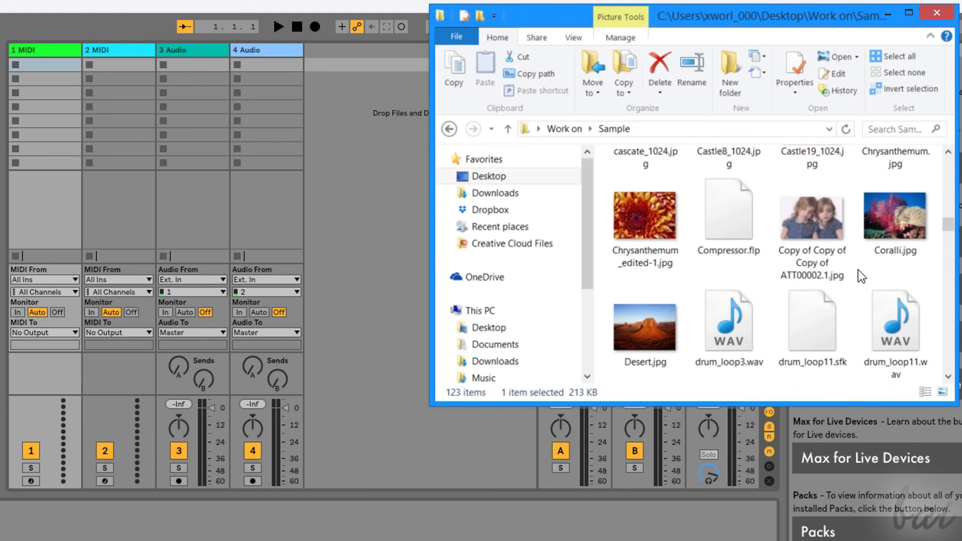
click(895, 327)
drag(895, 326, 177, 127)
click(201, 26)
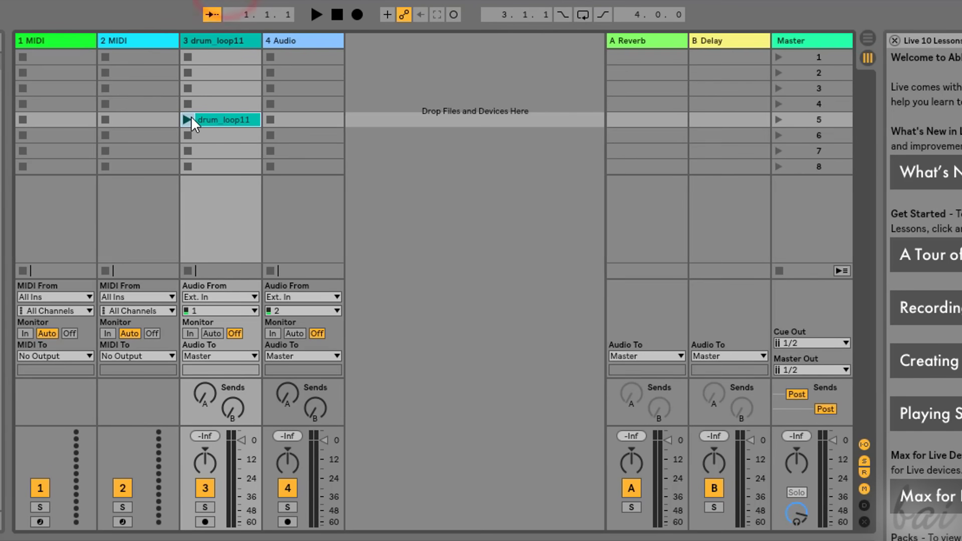
Audition the clave and conga samples, from Clave-C78 to Conga-808-Mid
click(162, 120)
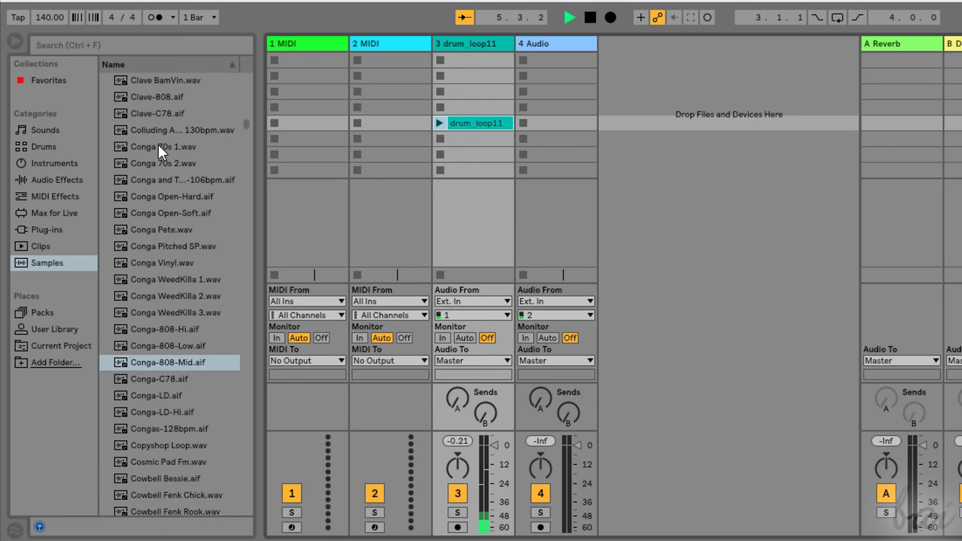
click(154, 114)
click(148, 97)
click(164, 180)
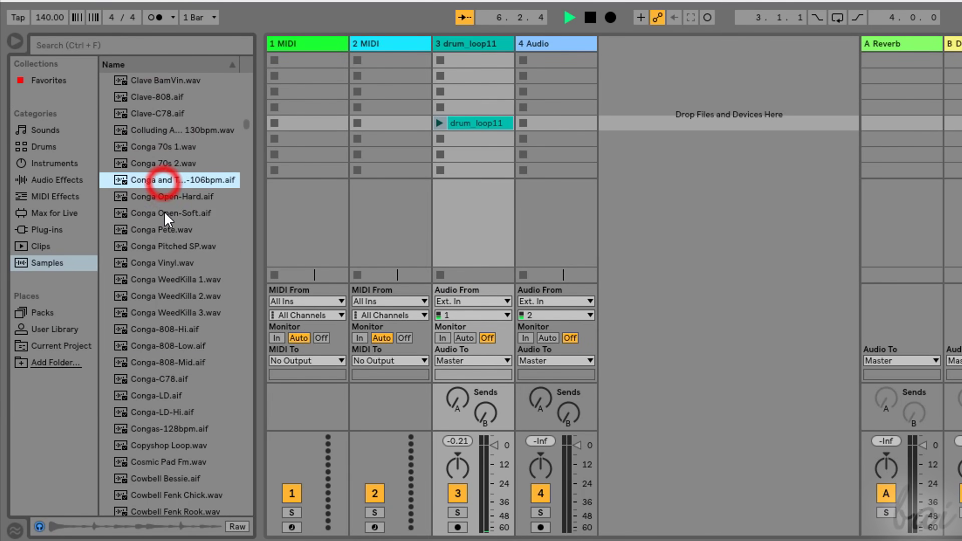
click(159, 247)
click(165, 281)
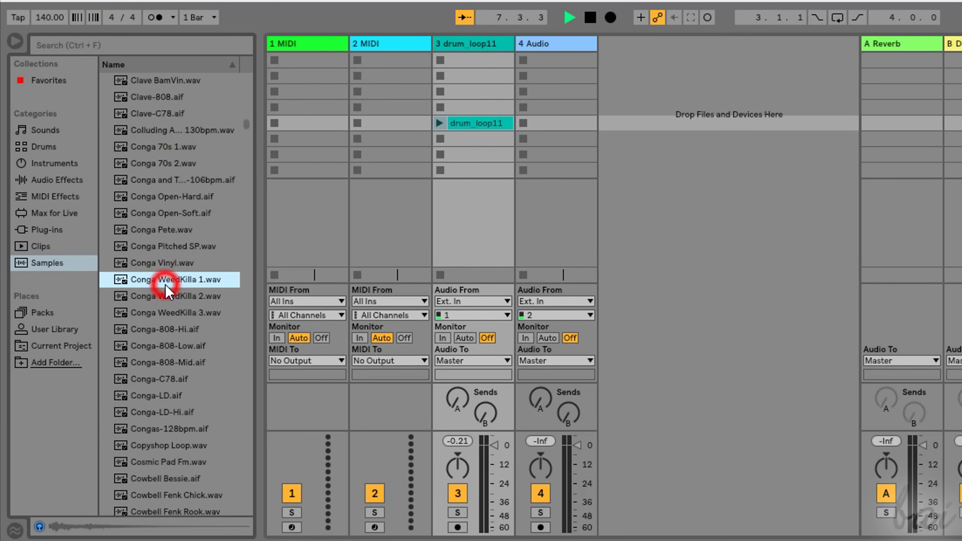
click(167, 346)
click(169, 363)
Place Conga-808-Hi.aif on track 4, play it and drum_loop11, then stop track 3
drag(167, 329, 567, 144)
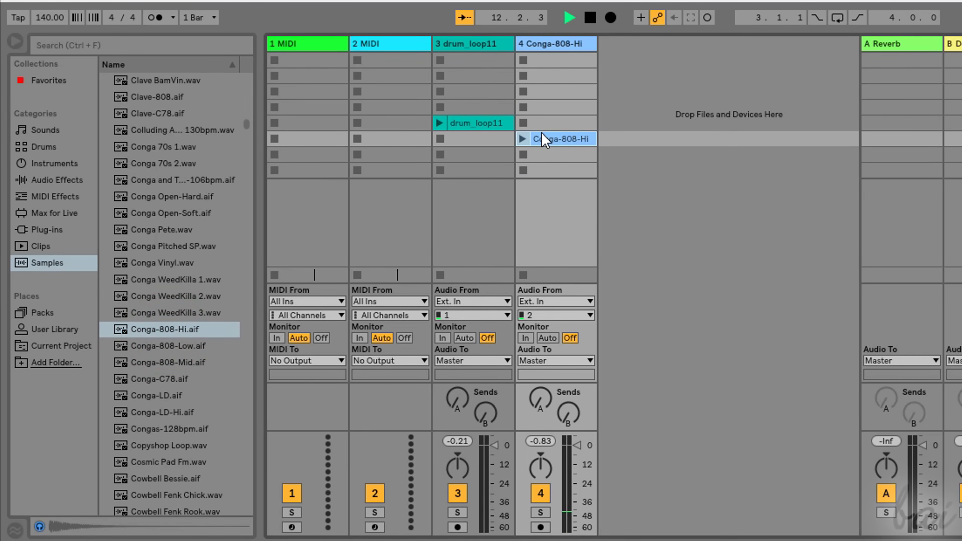
click(523, 138)
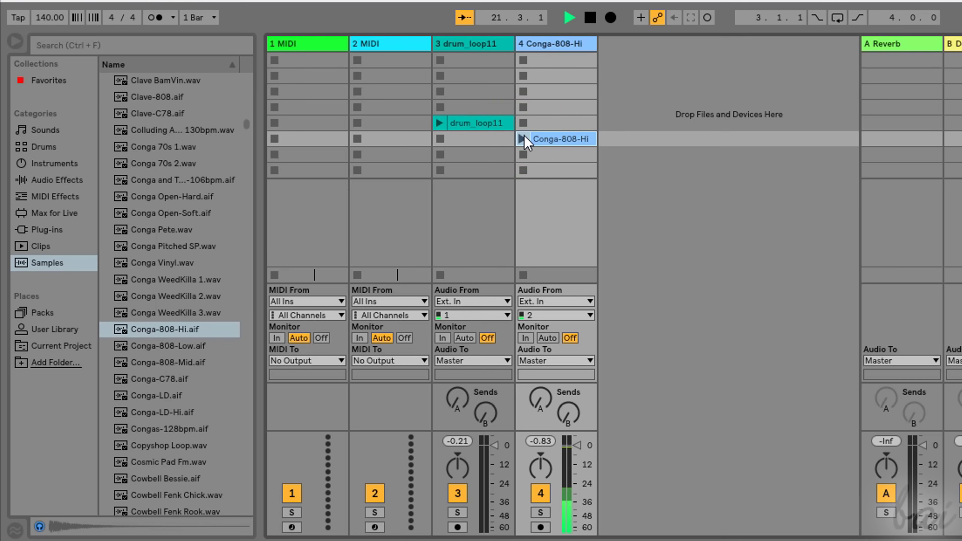
click(524, 139)
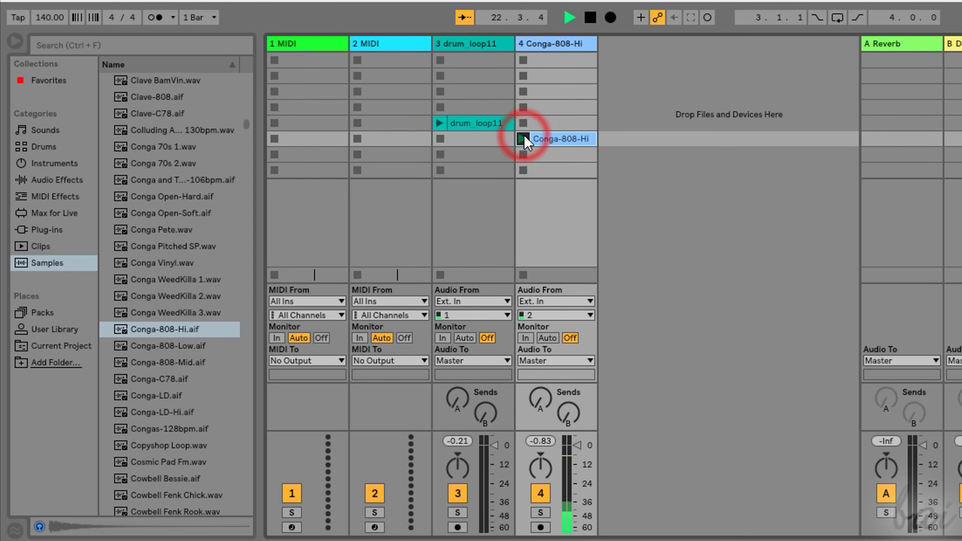
click(439, 124)
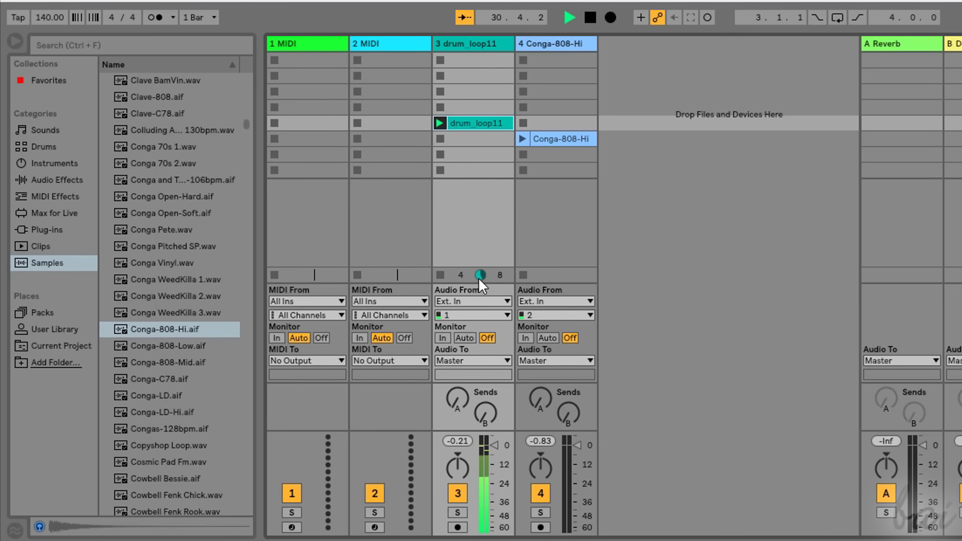
click(440, 275)
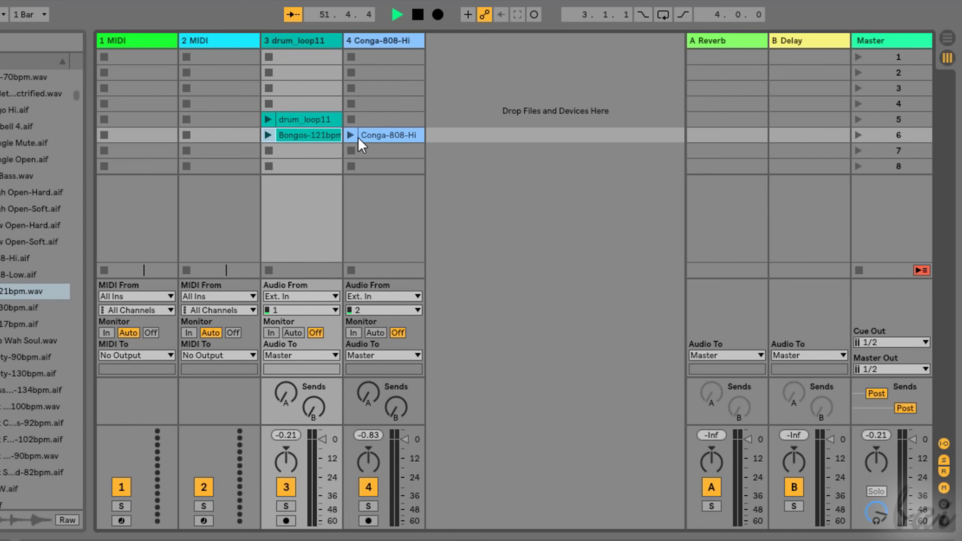
Play the Conga-808-Hi clip and step through track 4's clip slots
click(701, 144)
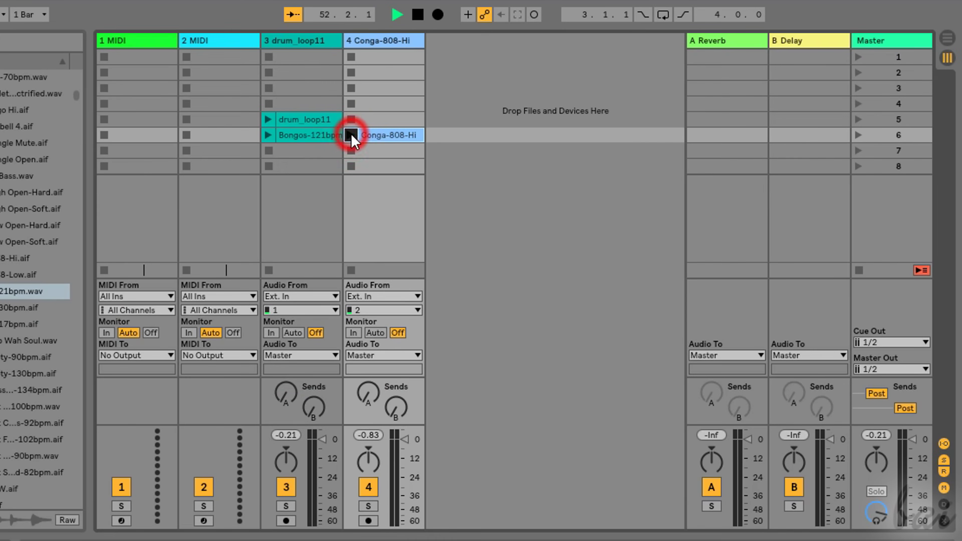
click(404, 120)
click(410, 103)
click(412, 88)
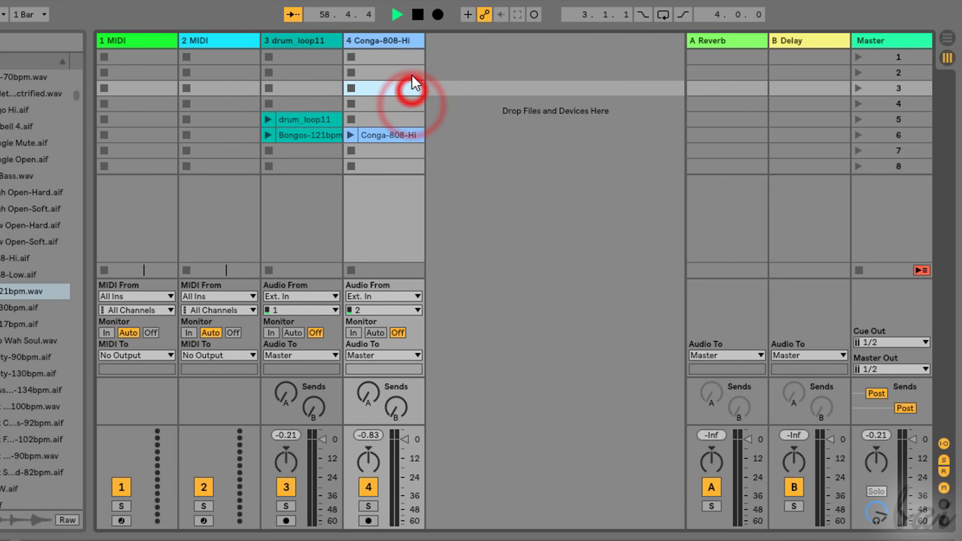
click(411, 72)
click(403, 58)
click(405, 71)
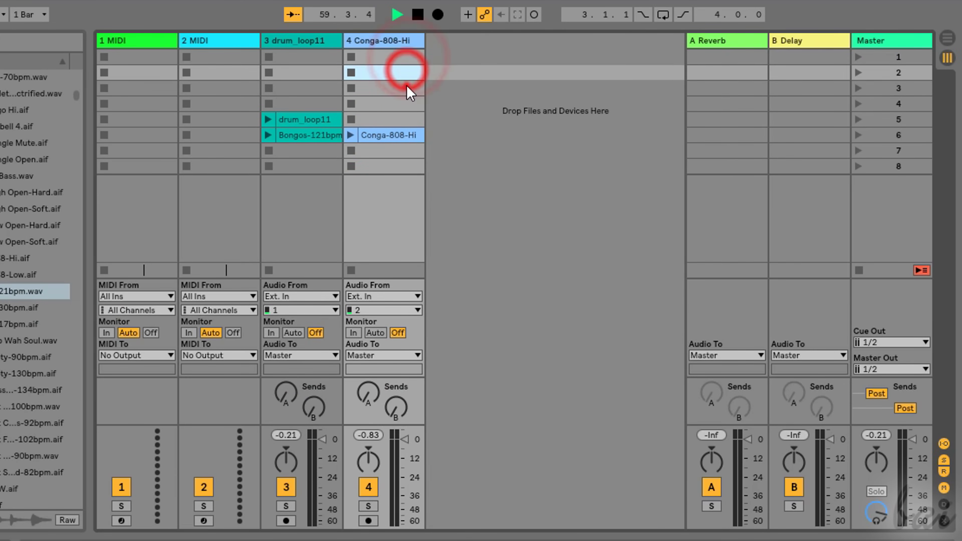
click(405, 87)
click(404, 102)
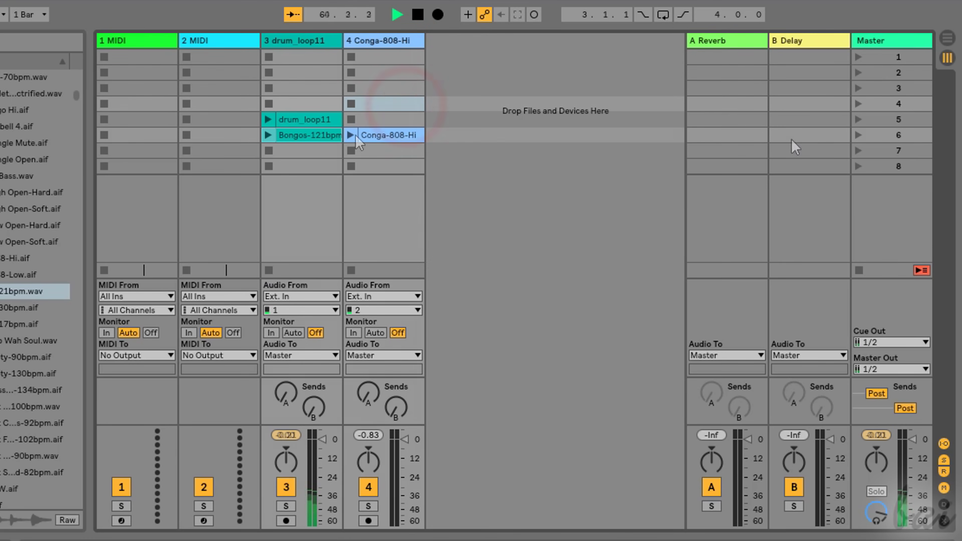
Select scene 6 and launch it repeatedly to play its clips together
click(792, 140)
click(860, 134)
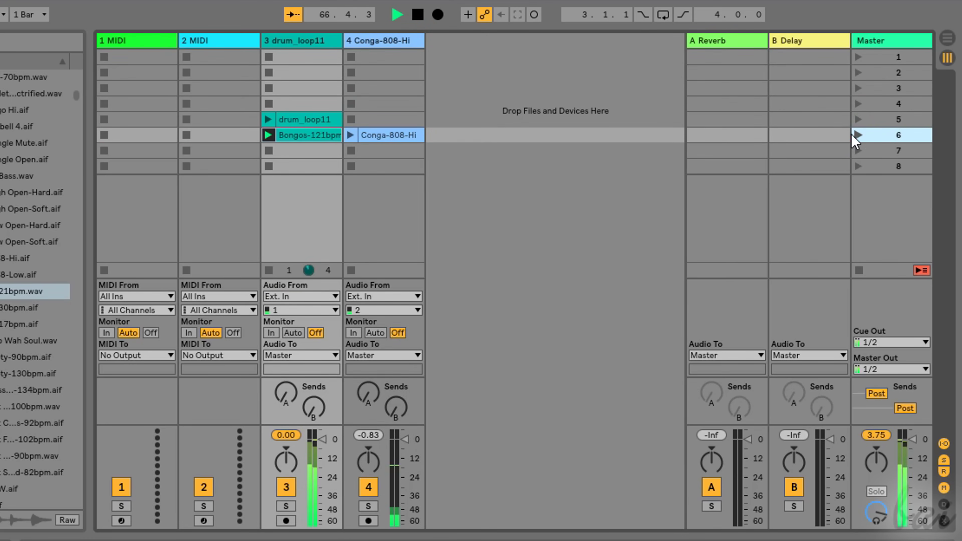
click(858, 136)
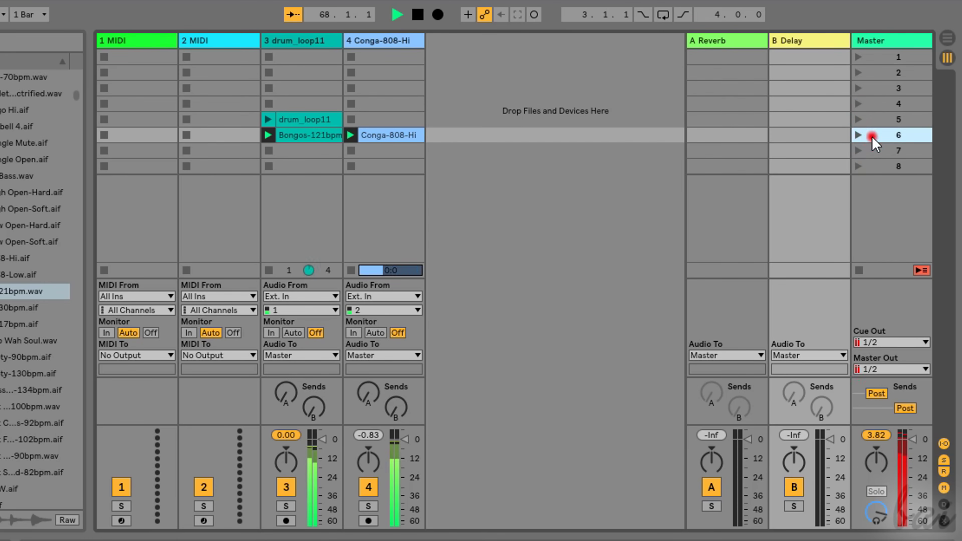
click(859, 136)
click(858, 135)
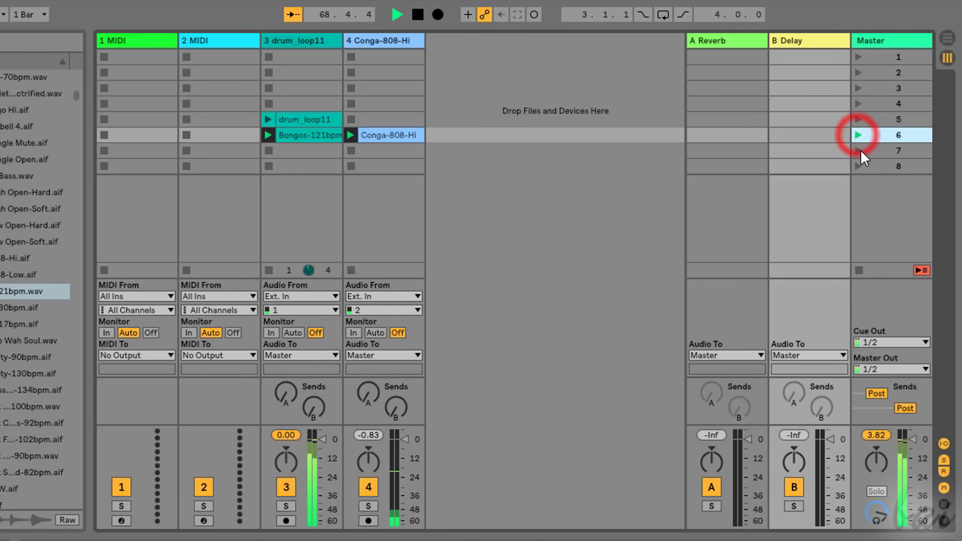
click(859, 135)
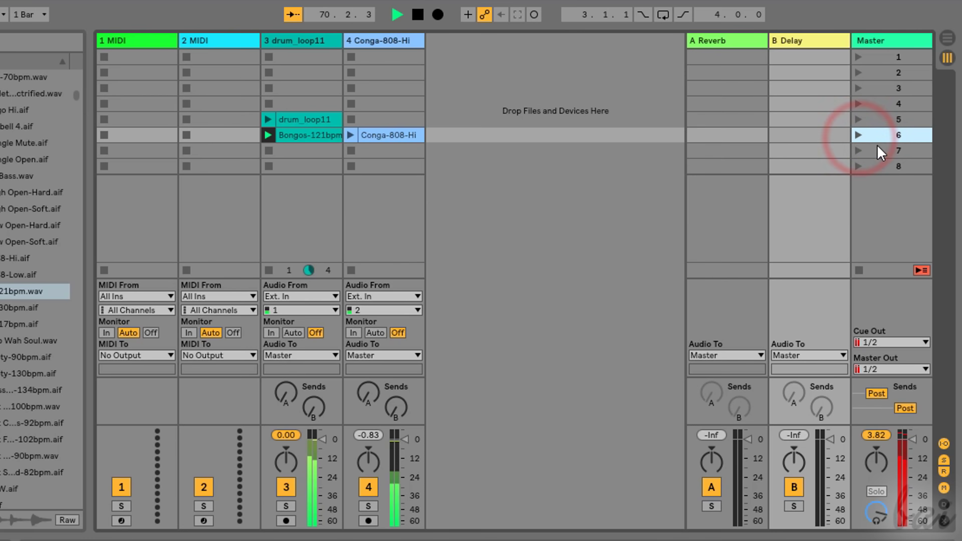
click(859, 136)
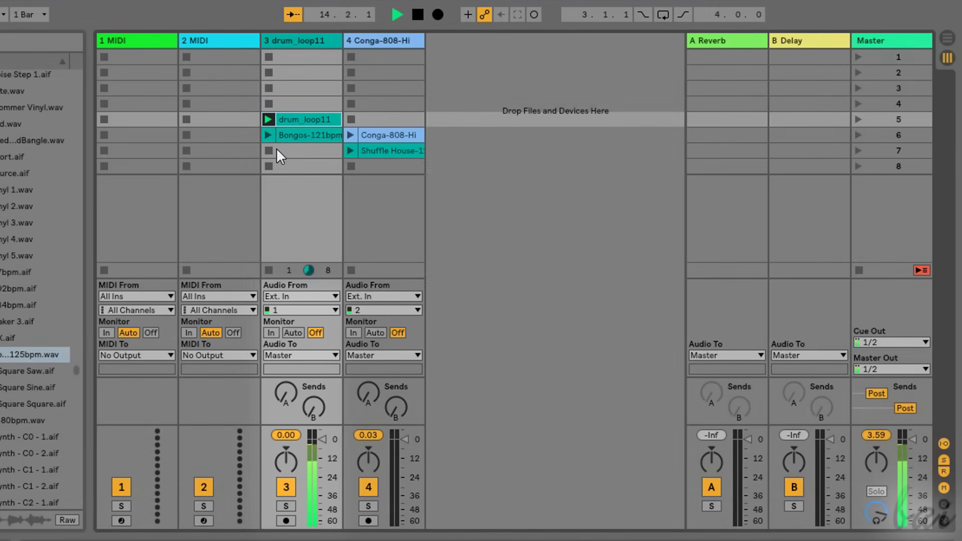
Swap track 3 between Bongos-121bpm and drum_loop11, toggle sends and returns, then show Track Delay
click(268, 135)
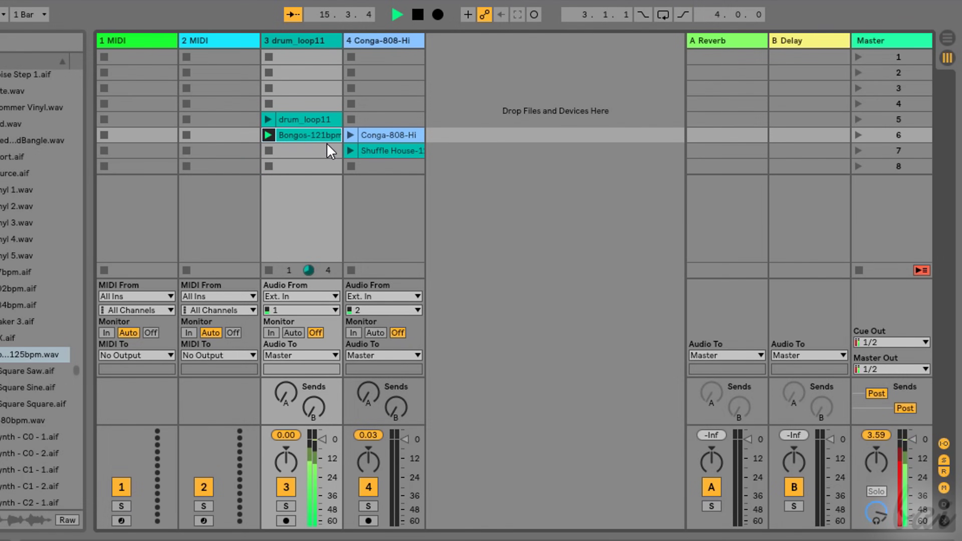
click(268, 119)
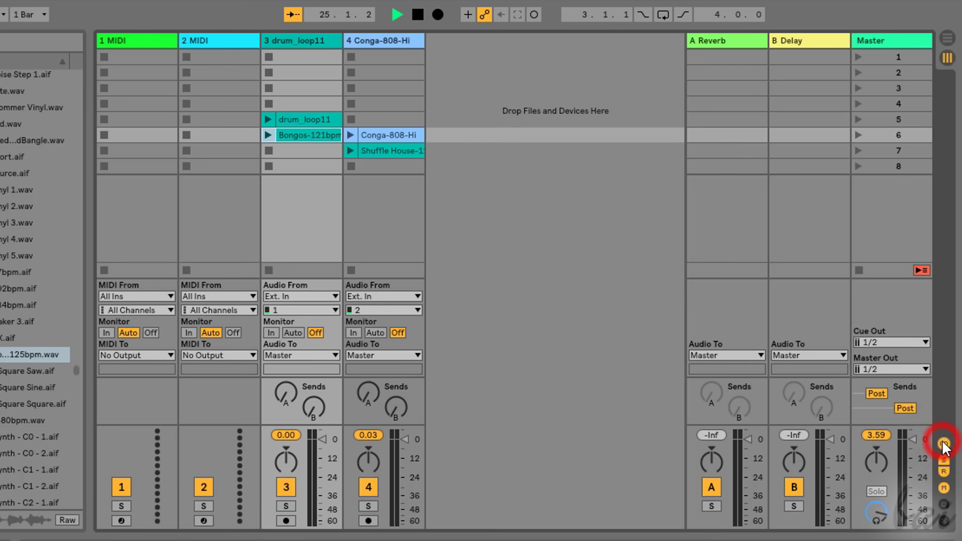
click(944, 460)
click(944, 460)
click(944, 472)
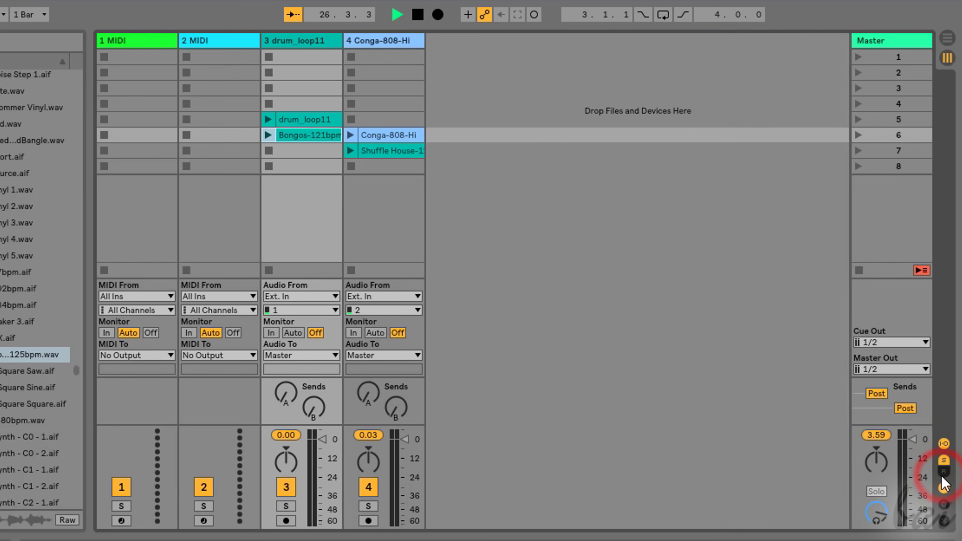
click(944, 472)
click(944, 503)
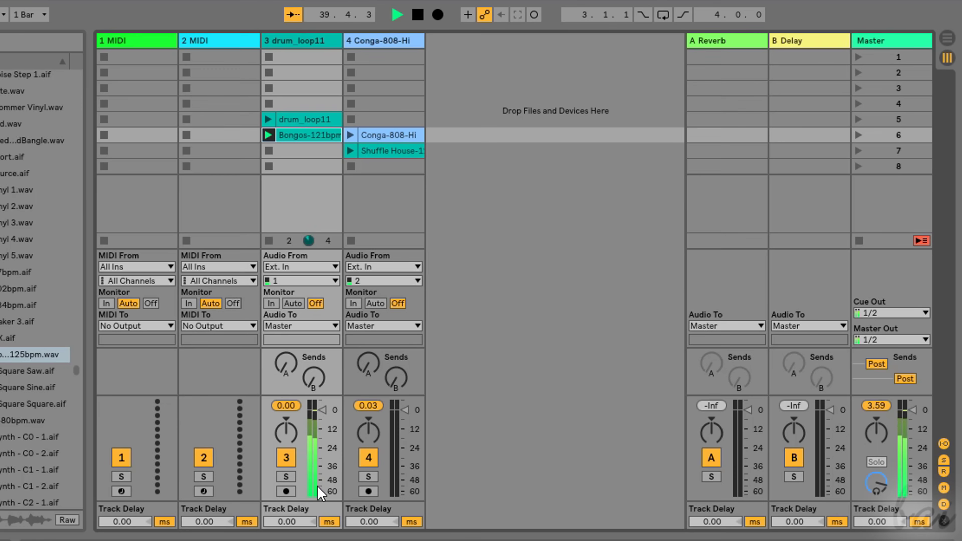
Raise track 3's volume to -1.00 dB and switch it from drum_loop11 to Bongos-121bpm
click(324, 413)
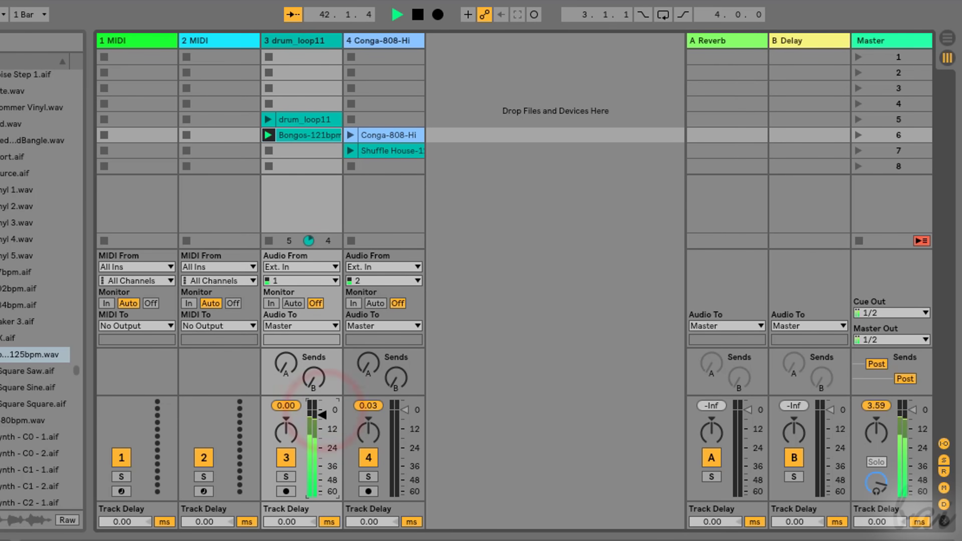
drag(323, 407, 323, 403)
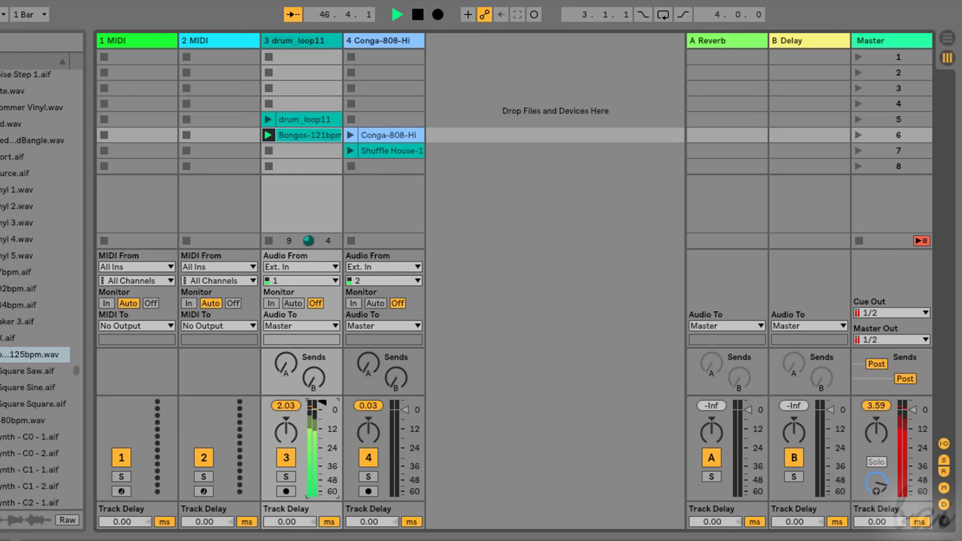
click(325, 402)
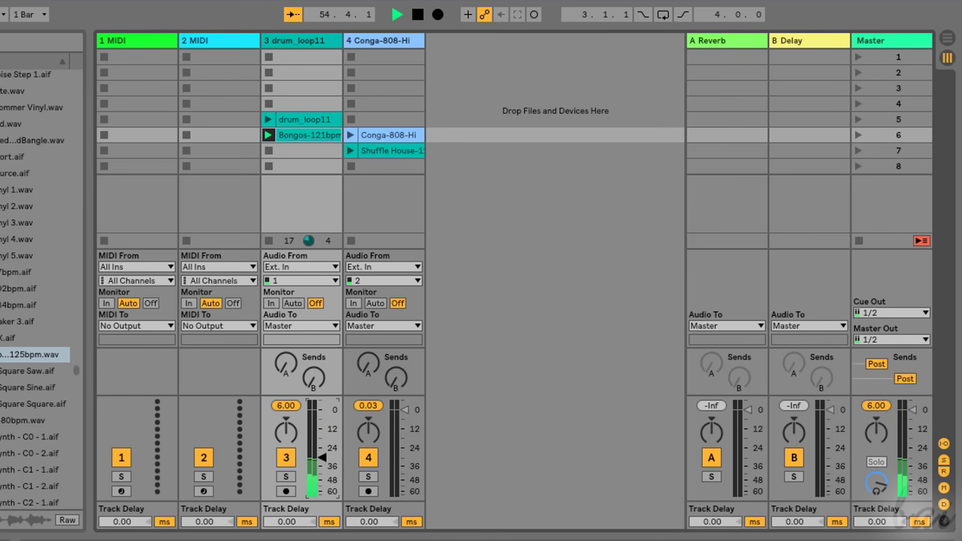
click(268, 120)
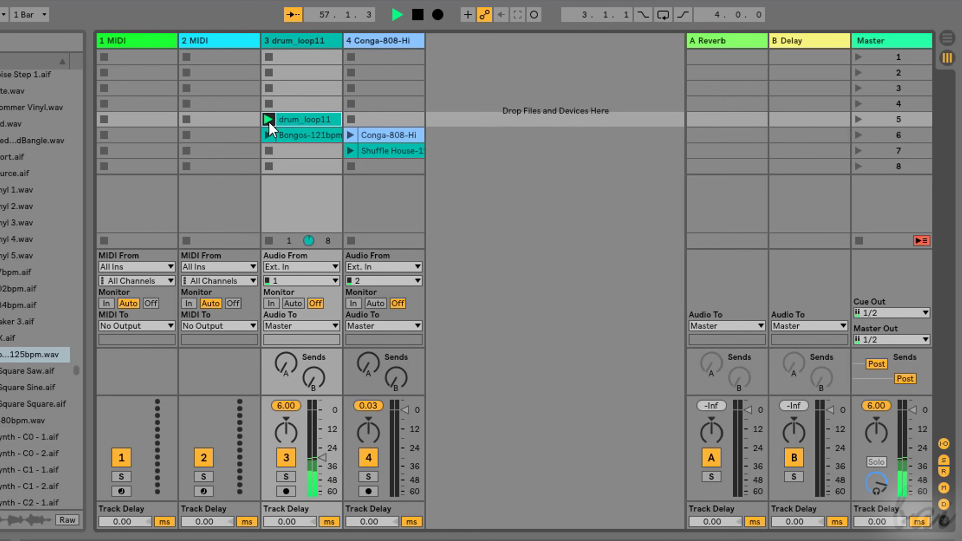
click(268, 135)
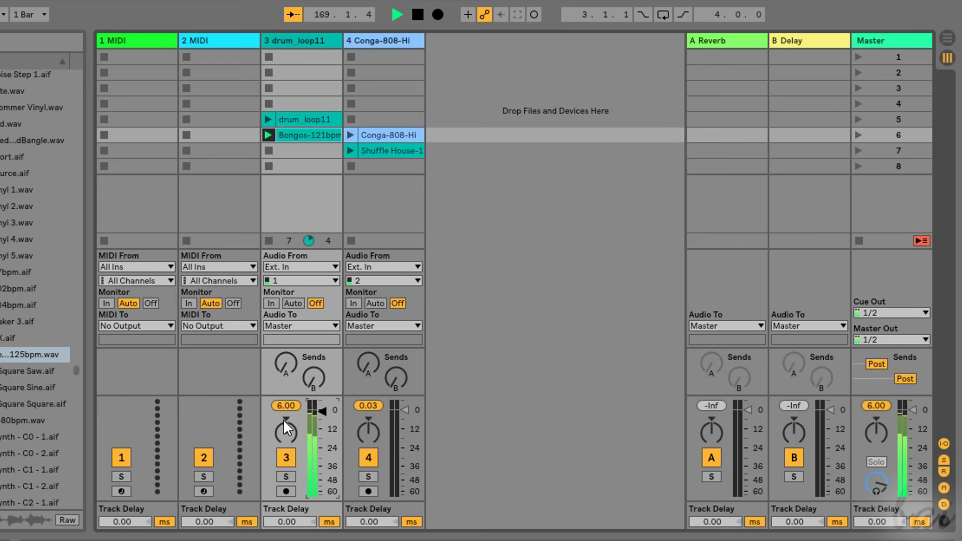
Recentre track 3's pan, toggle its Track Activator twice, and solo then unsolo it
click(286, 431)
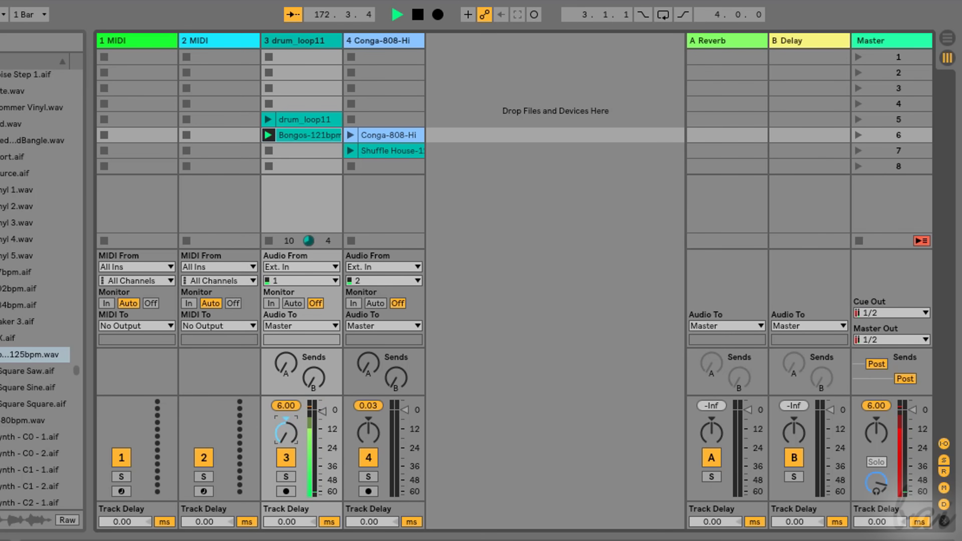
drag(286, 432, 286, 432)
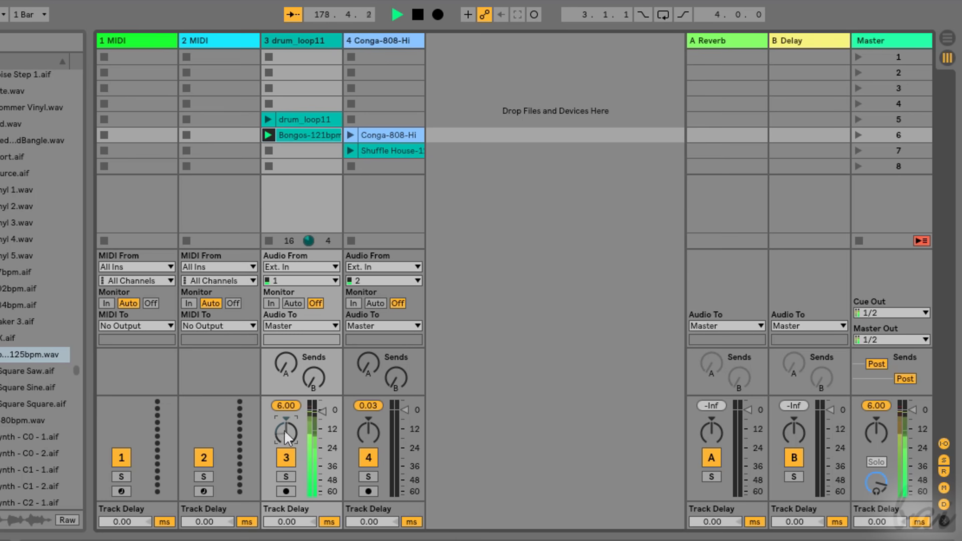
click(286, 458)
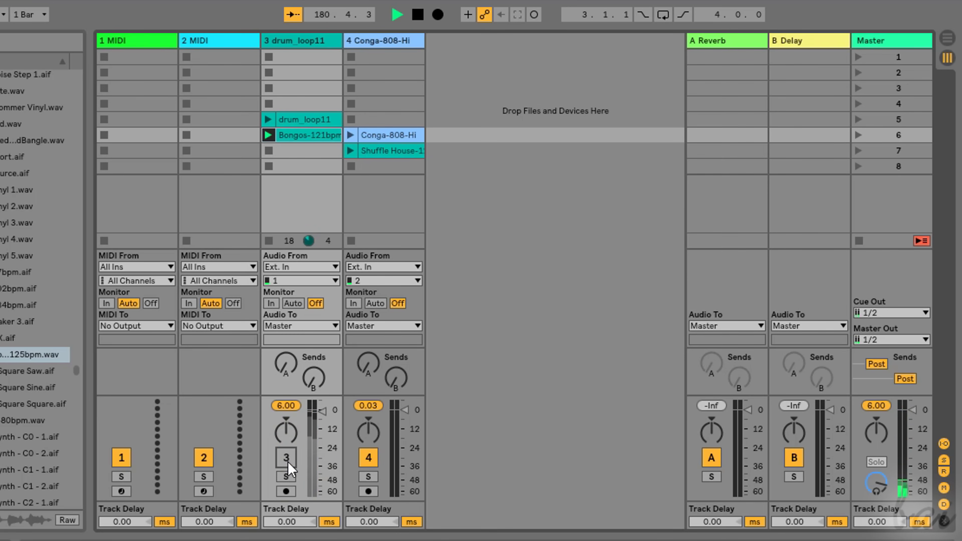
click(291, 463)
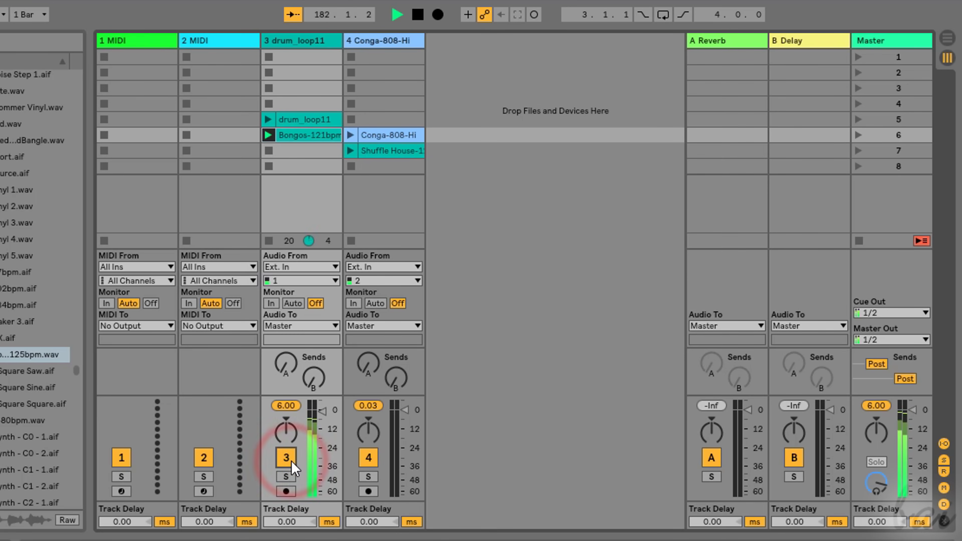
click(292, 463)
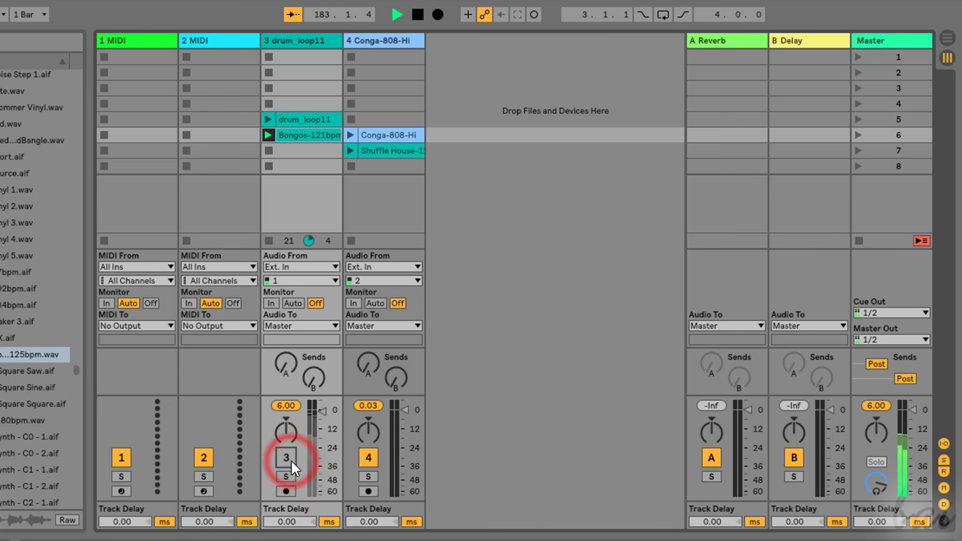
click(291, 462)
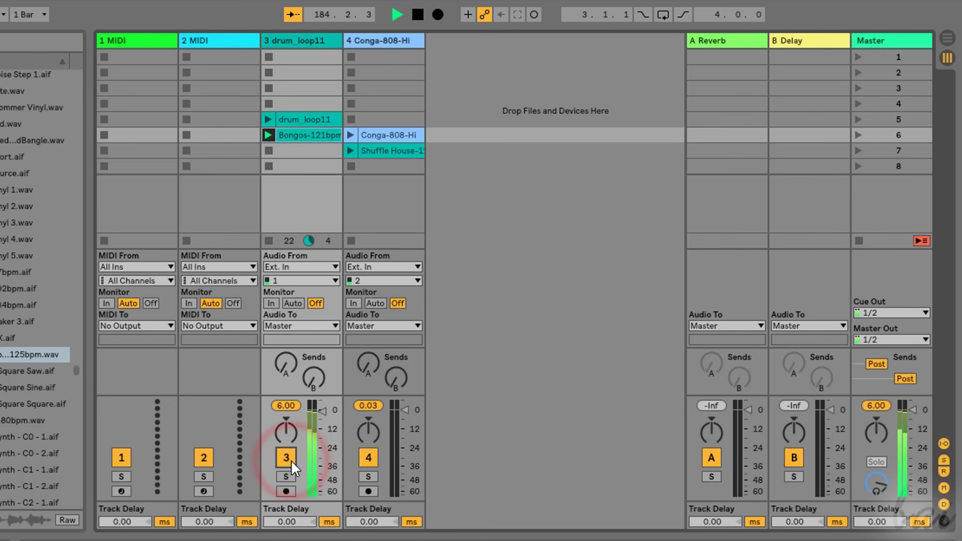
click(290, 478)
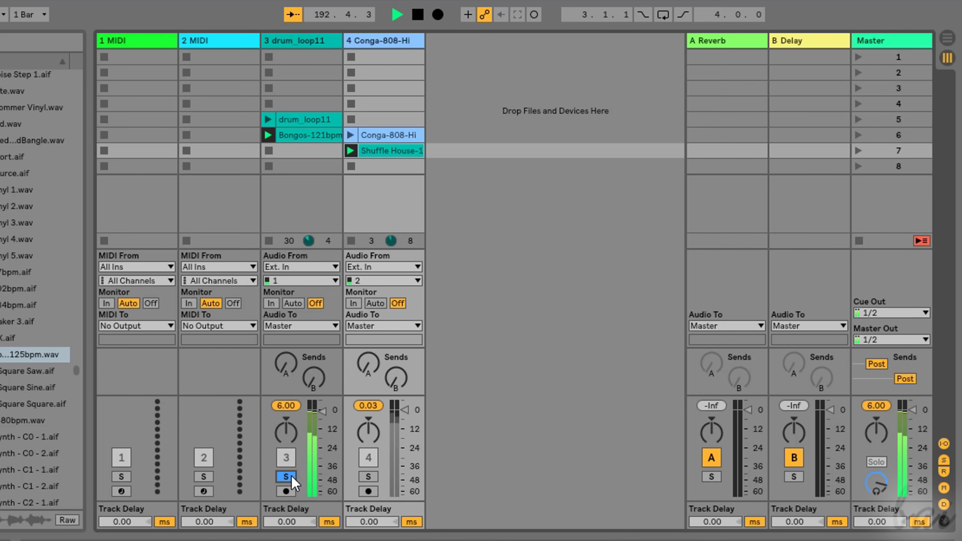
click(286, 477)
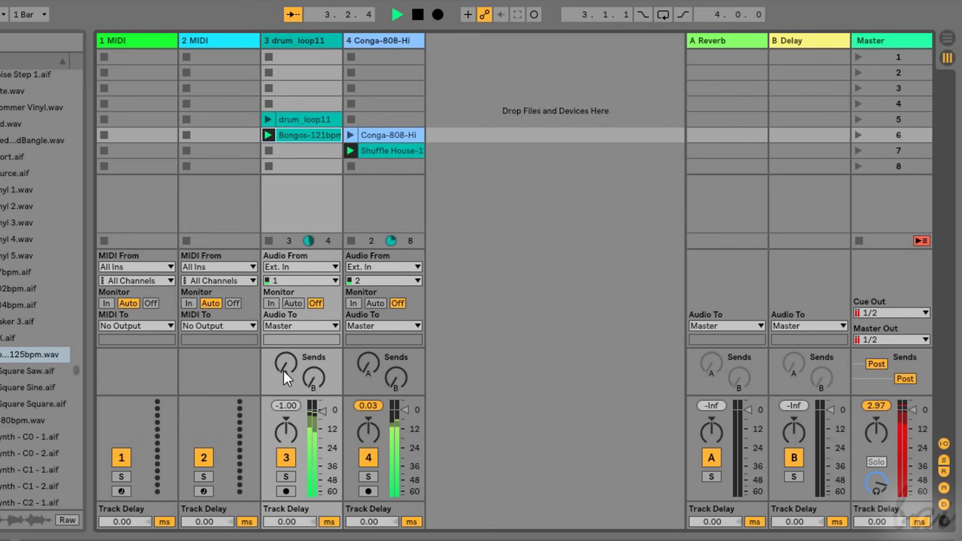
Send track 3 to the Reverb return and track 4 to the Delay return
drag(284, 371, 283, 347)
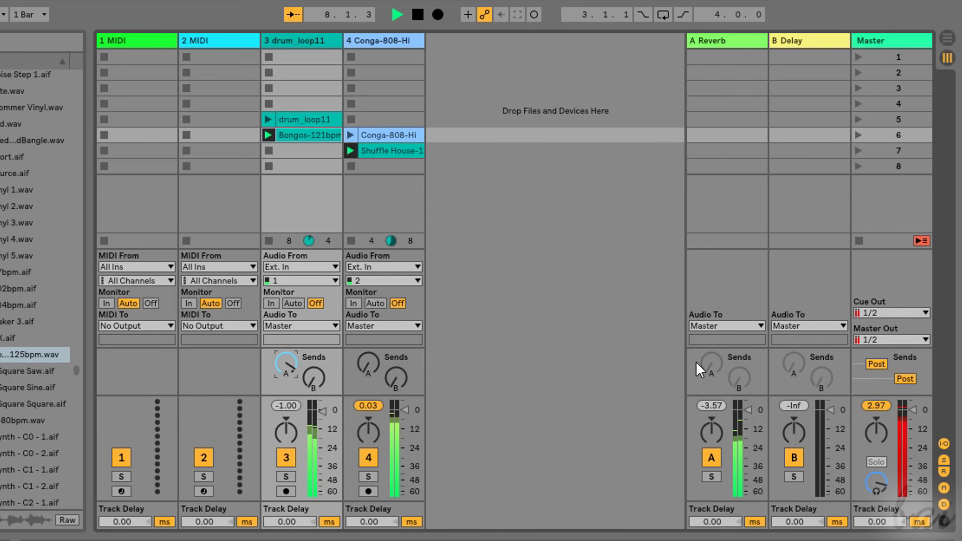
drag(395, 379, 395, 348)
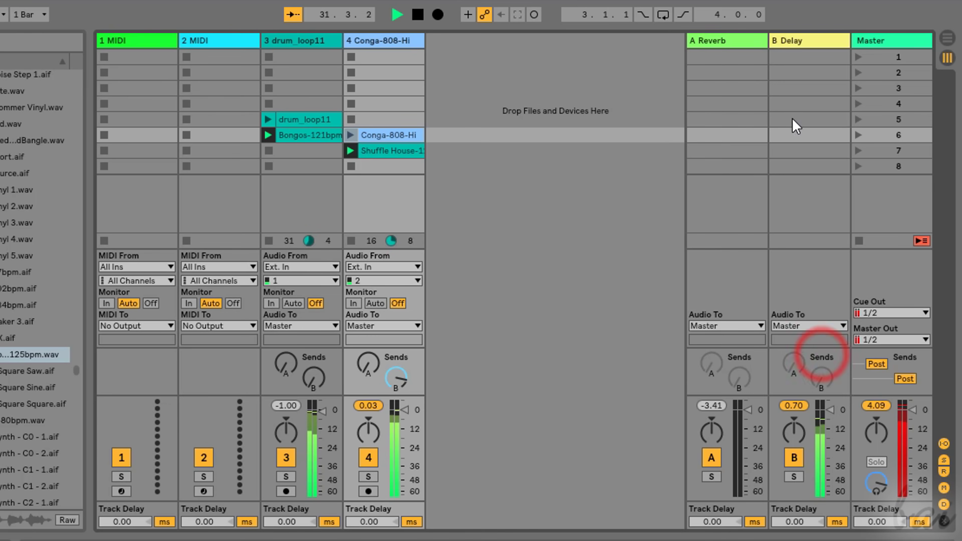
click(804, 39)
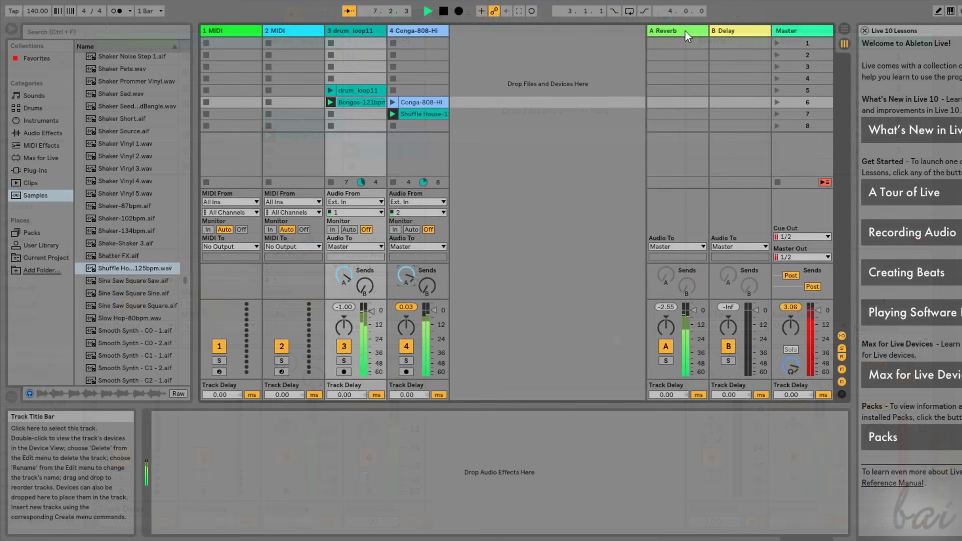
Shorten the return A Reverb's decay time, lower its diffuse level, and relaunch Bongos-121bpm
click(685, 31)
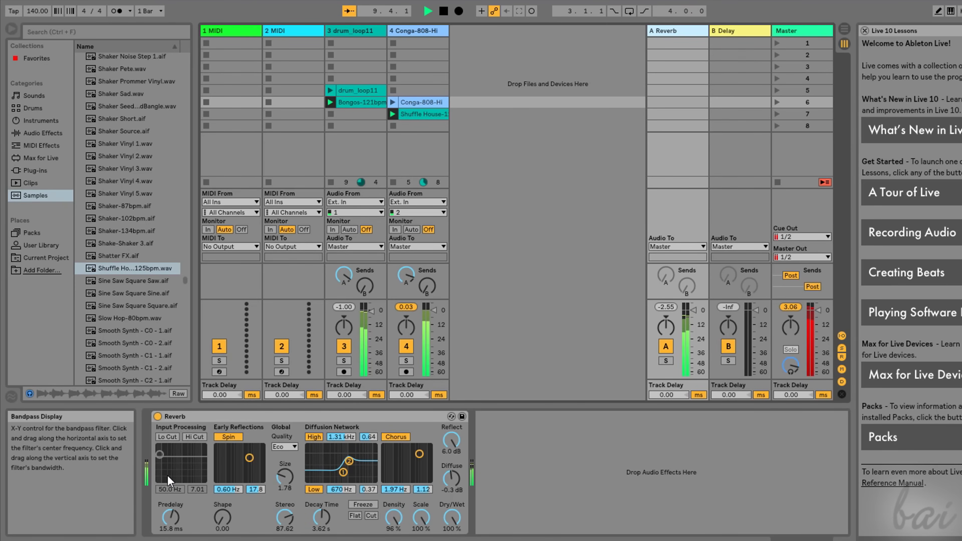
mouse_move(321, 518)
mouse_down()
mouse_move(321, 540)
mouse_move(321, 515)
mouse_up()
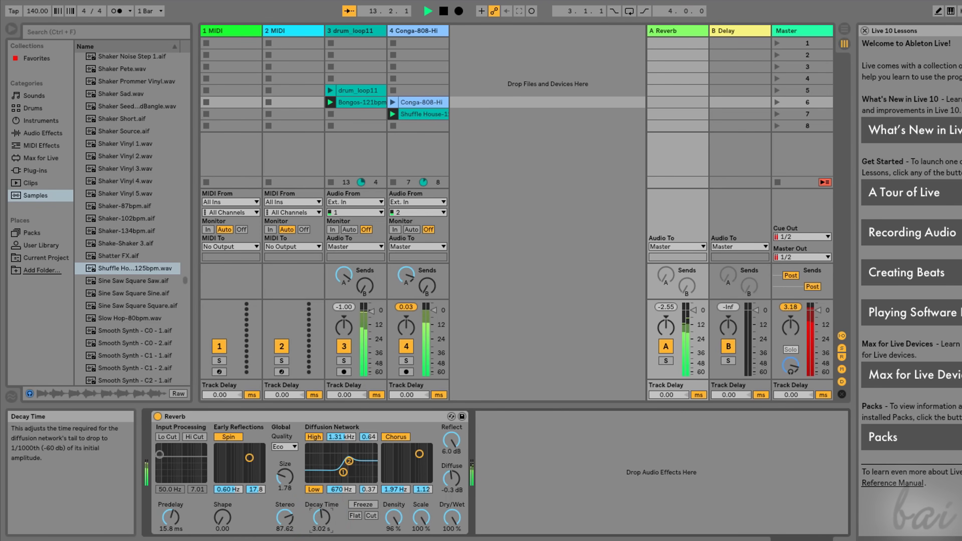
drag(451, 478, 452, 497)
click(330, 102)
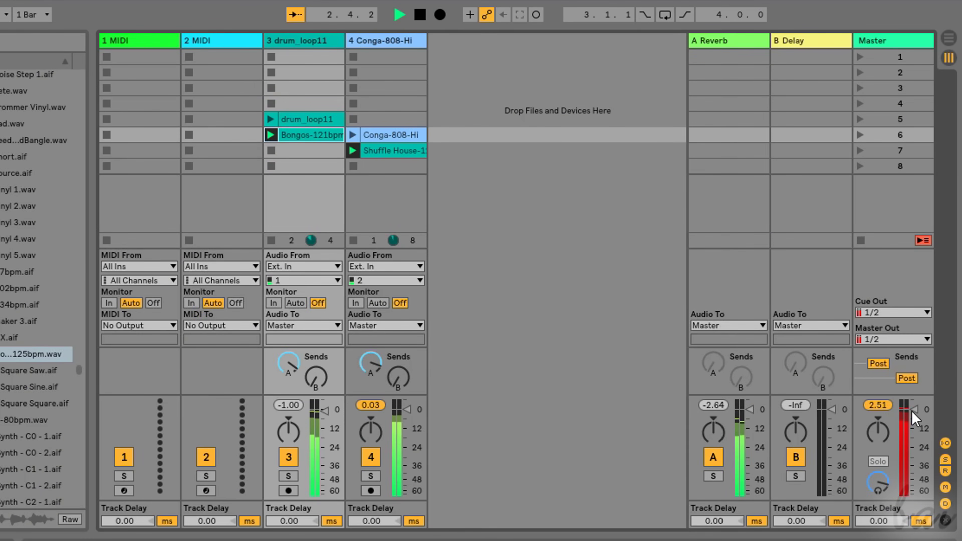
Turn the Master volume down, then delete the Conga-808-Hi track and undo it
drag(915, 409, 914, 485)
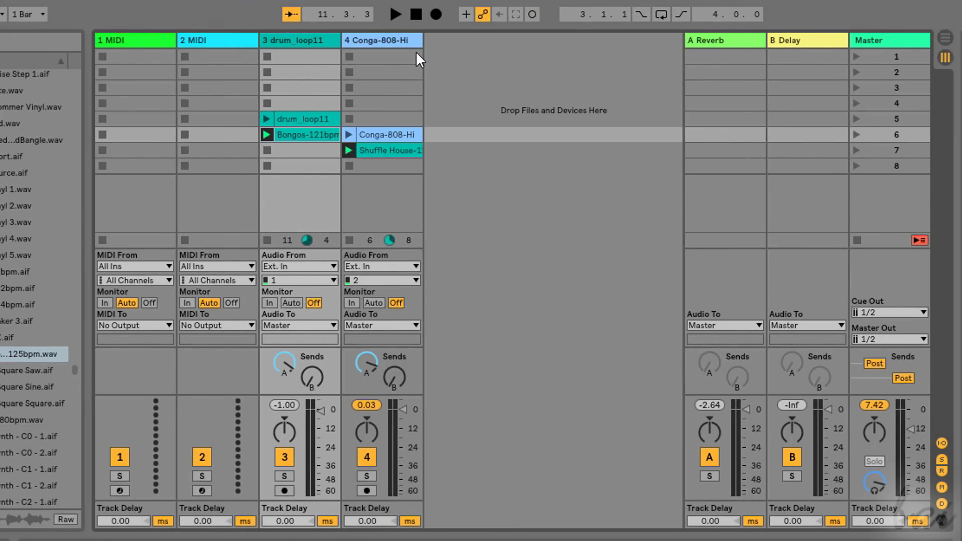
right_click(368, 43)
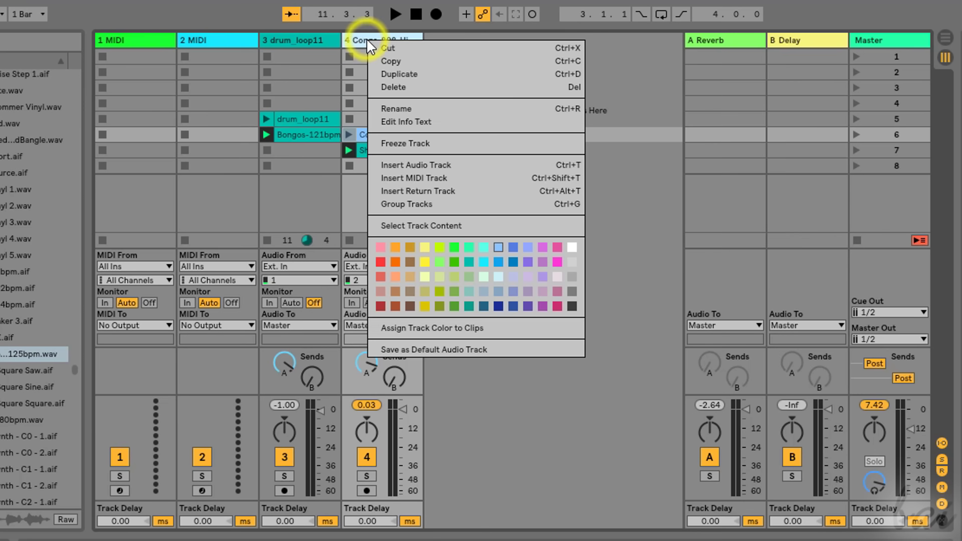
click(414, 87)
key(ctrl+z)
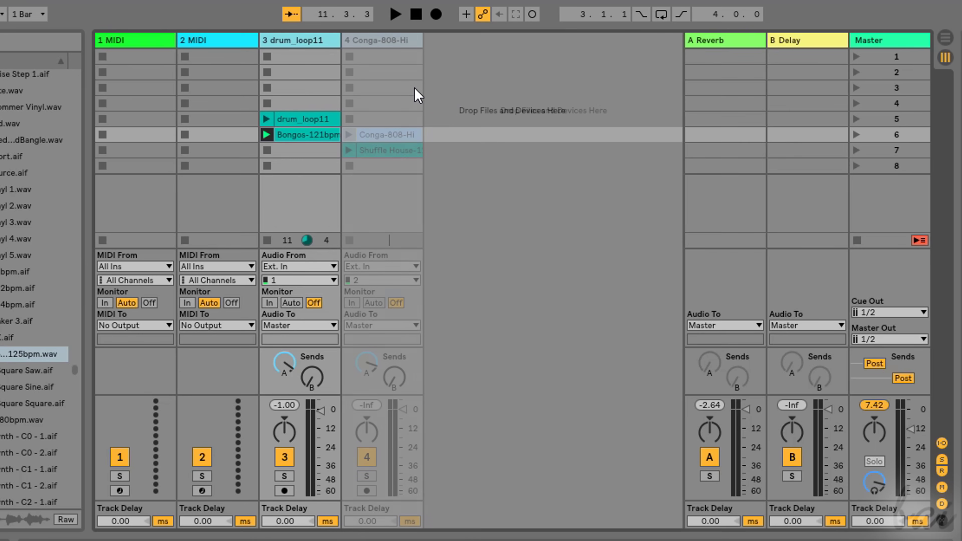
Insert a new audio track, 5 Audio, from the empty track area
click(466, 78)
right_click(522, 63)
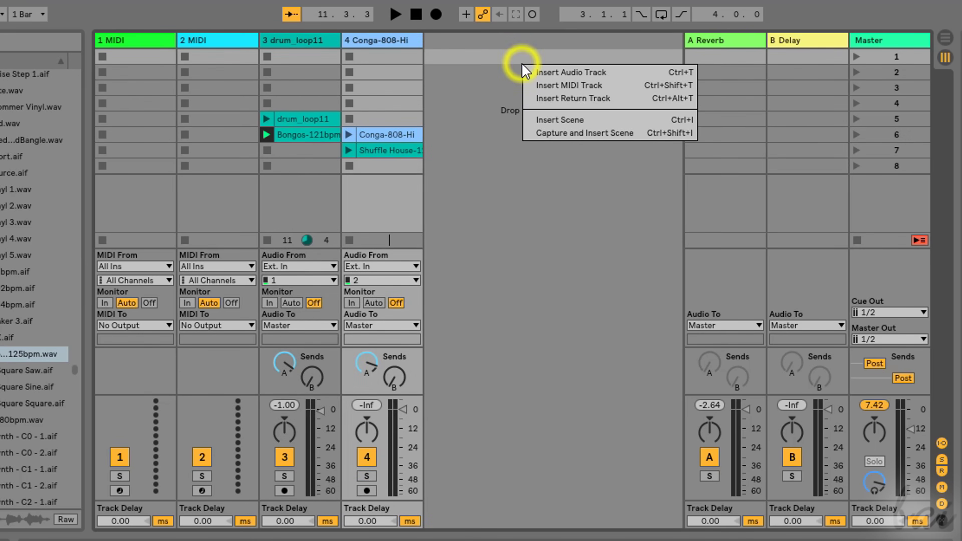
click(551, 72)
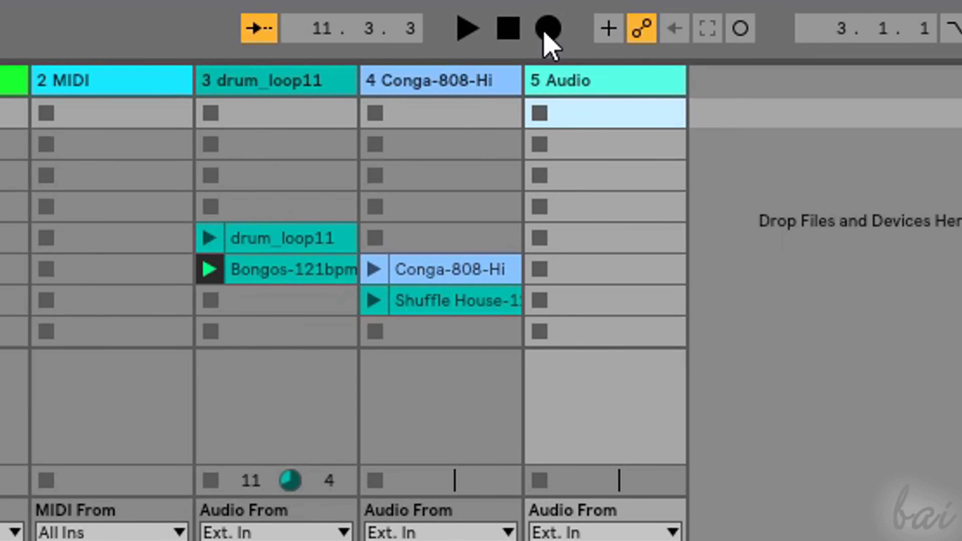
Check the arrangement timeline, then launch the Shuffle House-125bpm clip in the Session grid
click(945, 37)
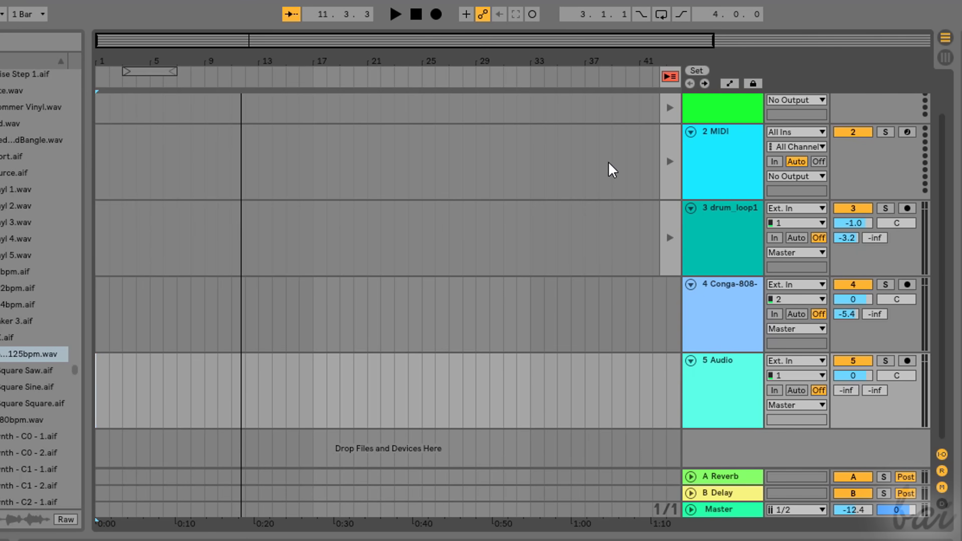
drag(939, 334, 901, 222)
click(946, 57)
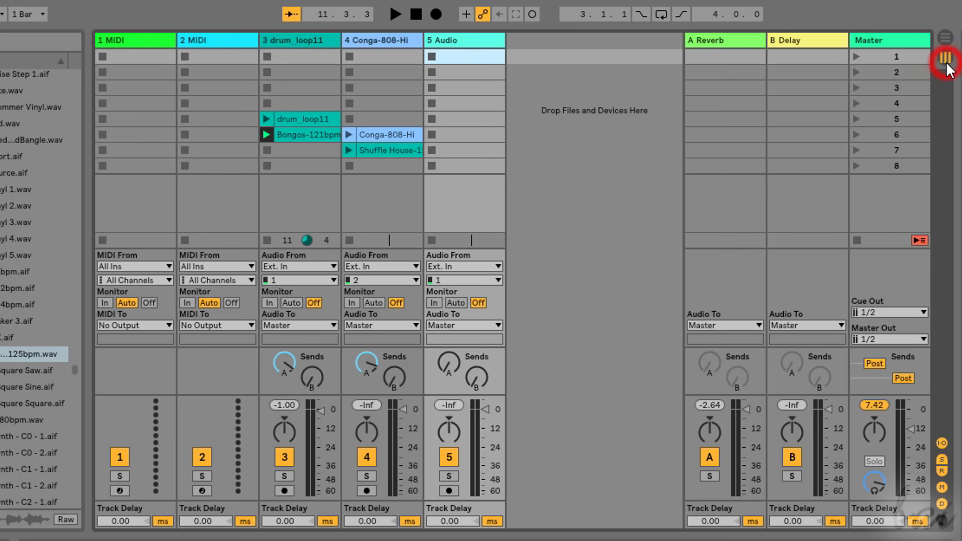
click(349, 150)
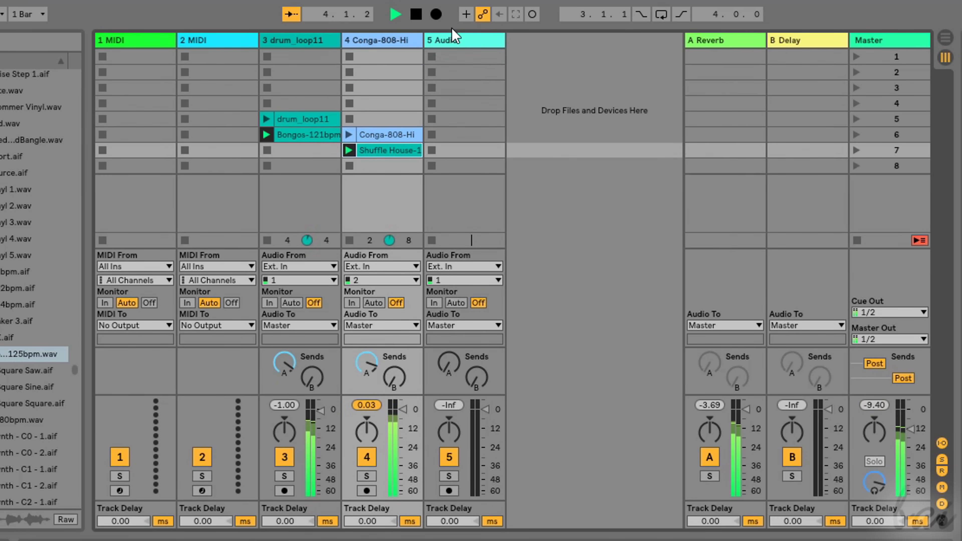
Record the playing clips into the arrangement for a few bars, stop, and resume arrangement playback
click(436, 16)
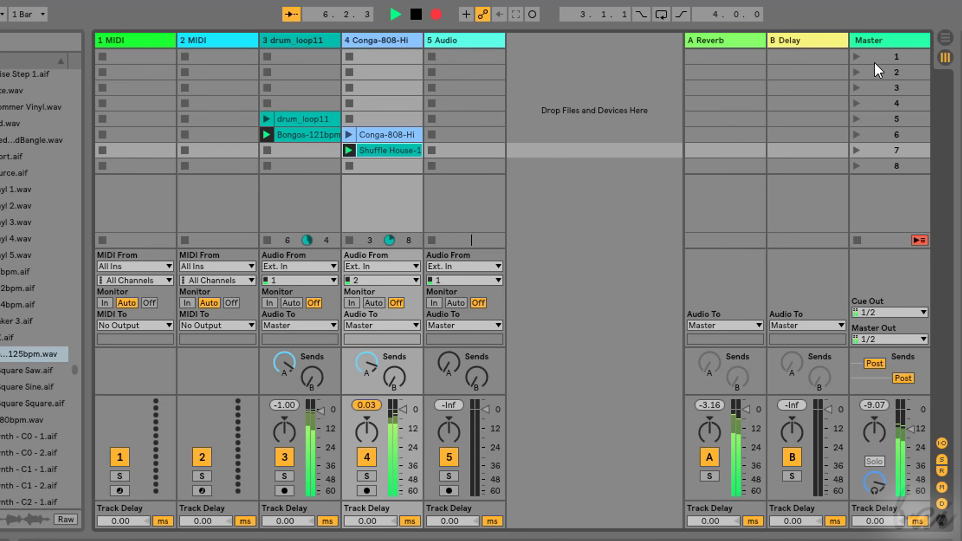
click(945, 38)
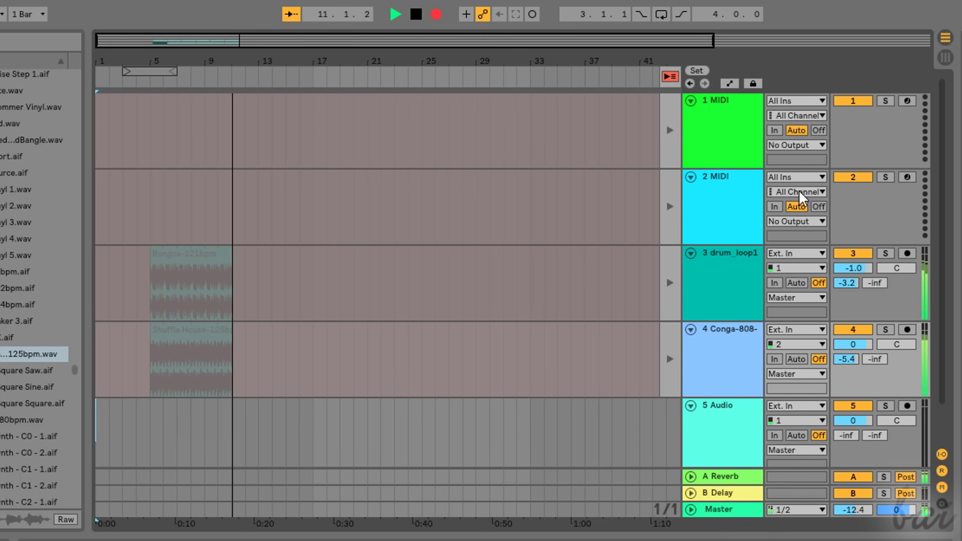
click(945, 59)
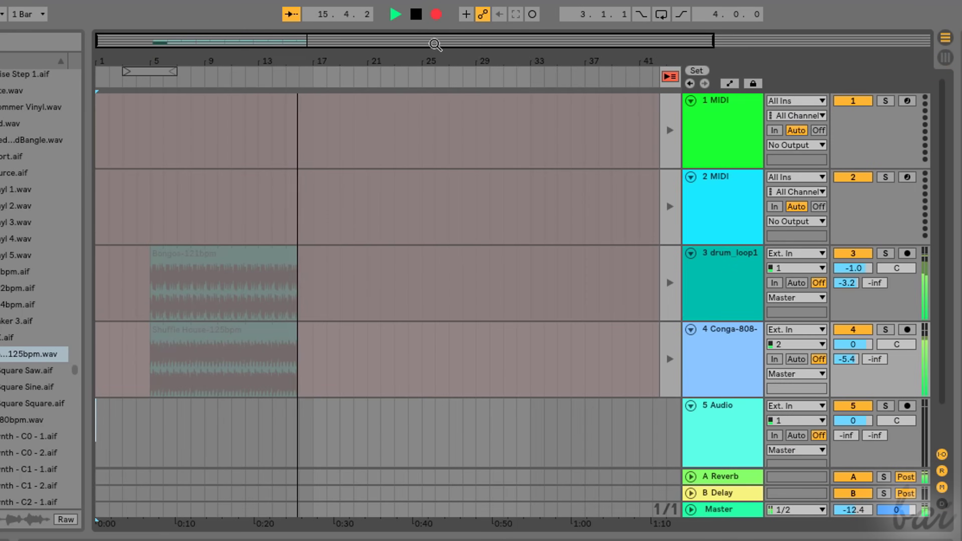
click(437, 14)
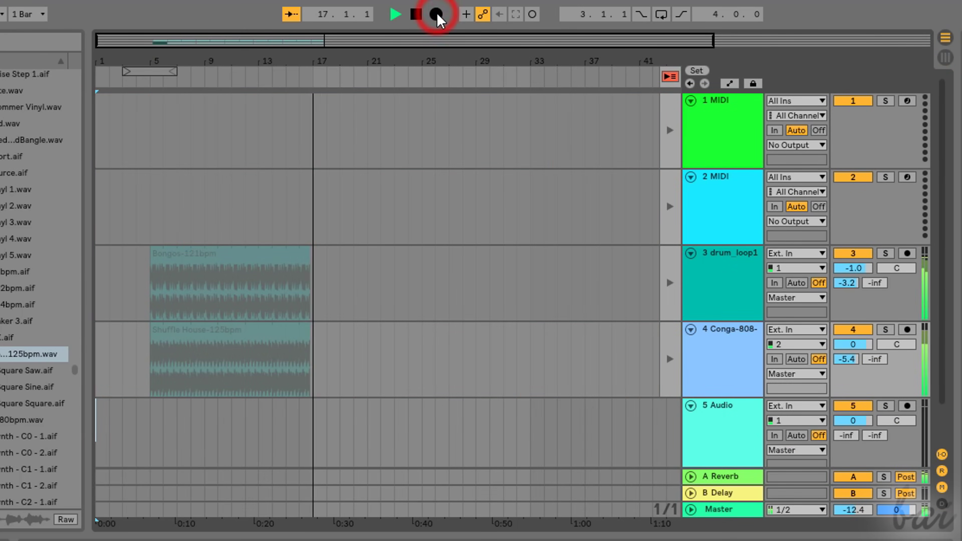
click(132, 81)
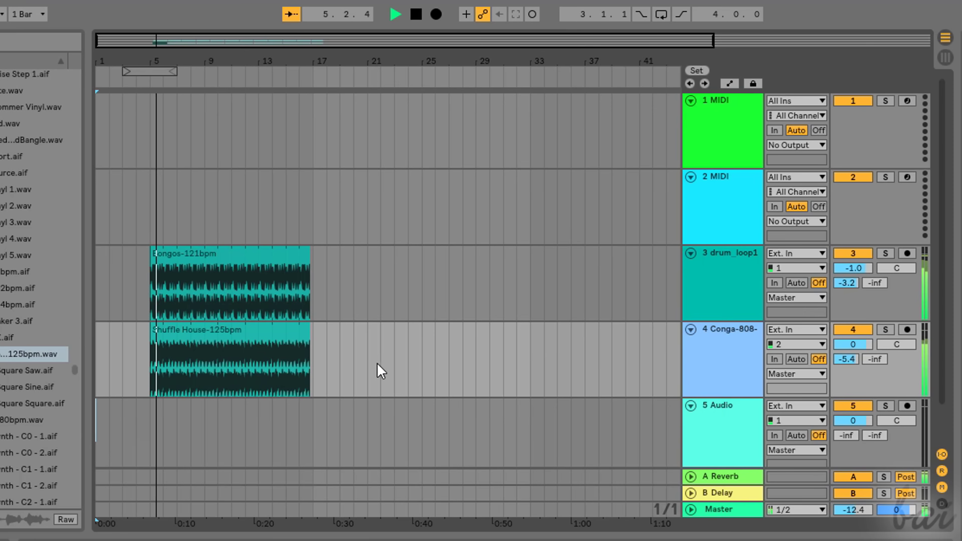
Stop playback and drag Shaker and Stick-130bpm from the browser onto track 2 near bar 23
key(space)
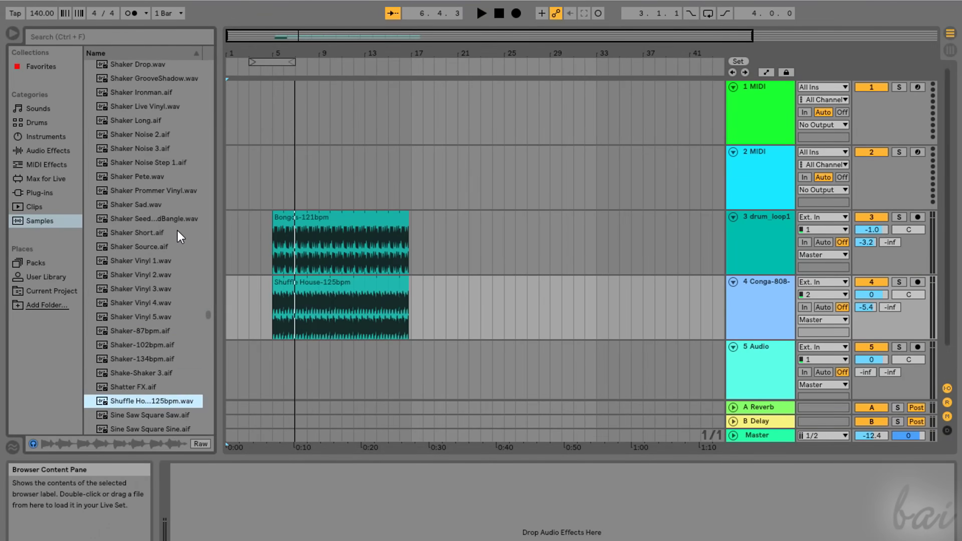
click(176, 344)
click(155, 92)
scroll(151, 76, up, 2)
click(148, 92)
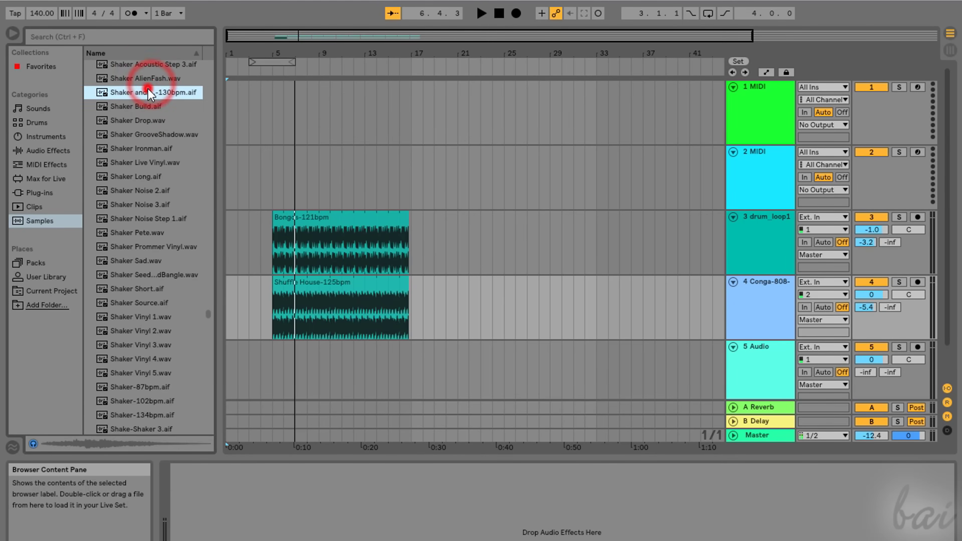
drag(140, 91, 492, 167)
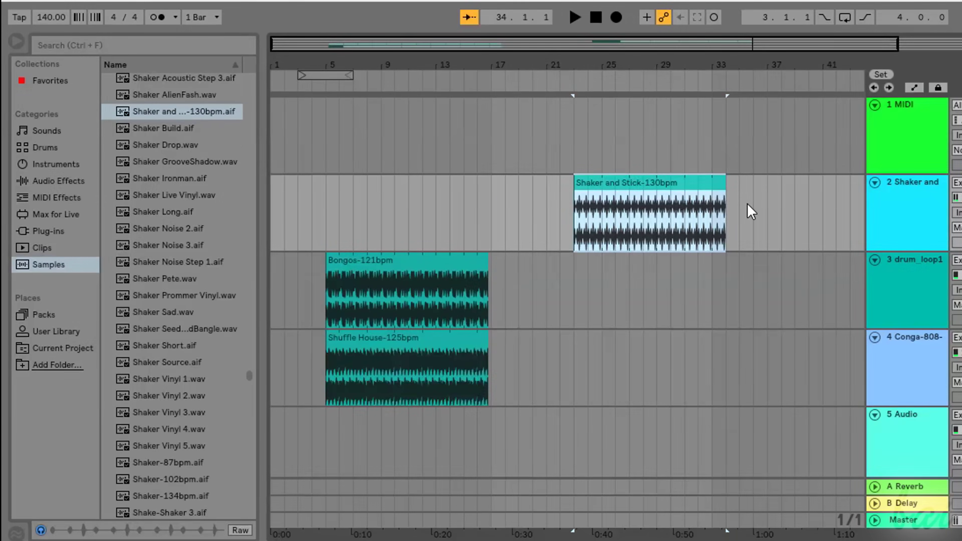
click(617, 138)
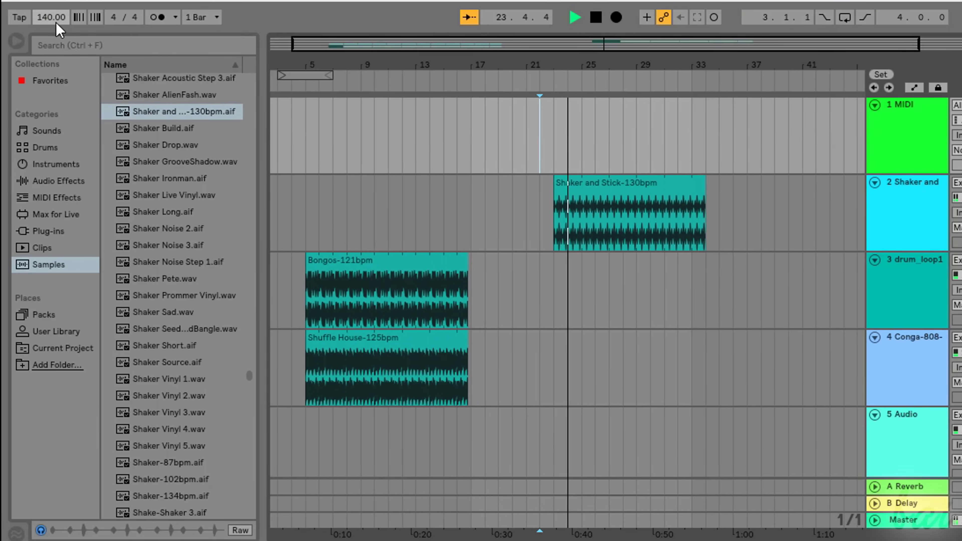
Vary the tempo by dragging the tempo field, settle on 120.00 BPM, and play from track 1
drag(52, 17, 53, 24)
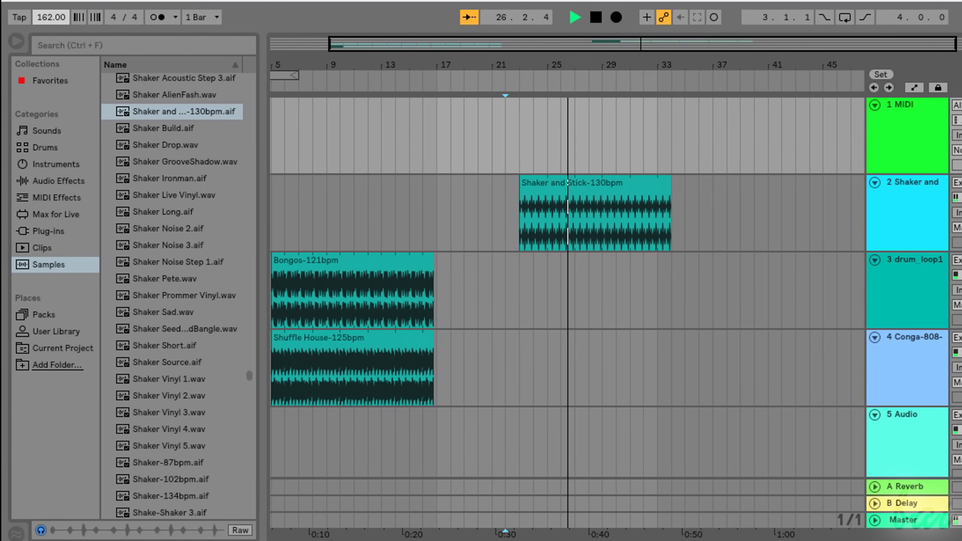
click(113, 17)
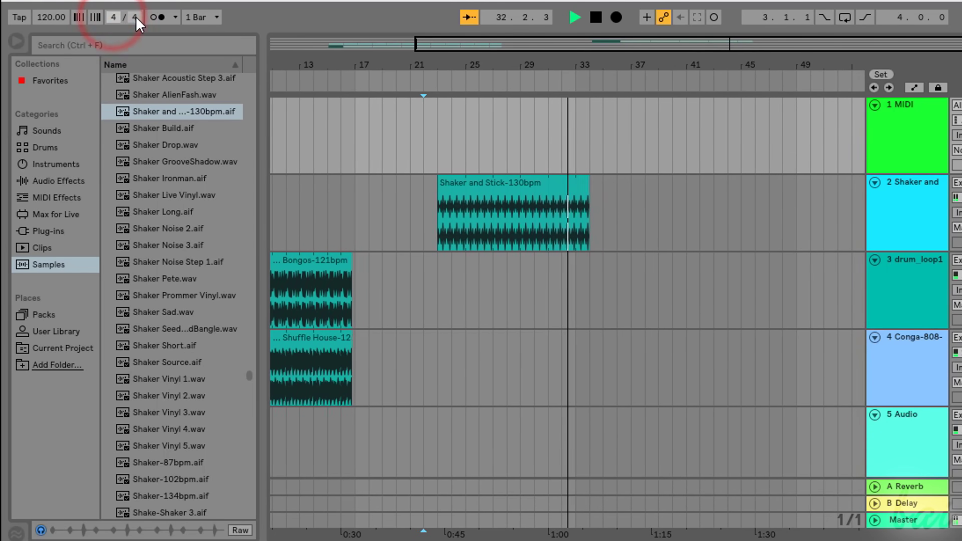
click(132, 17)
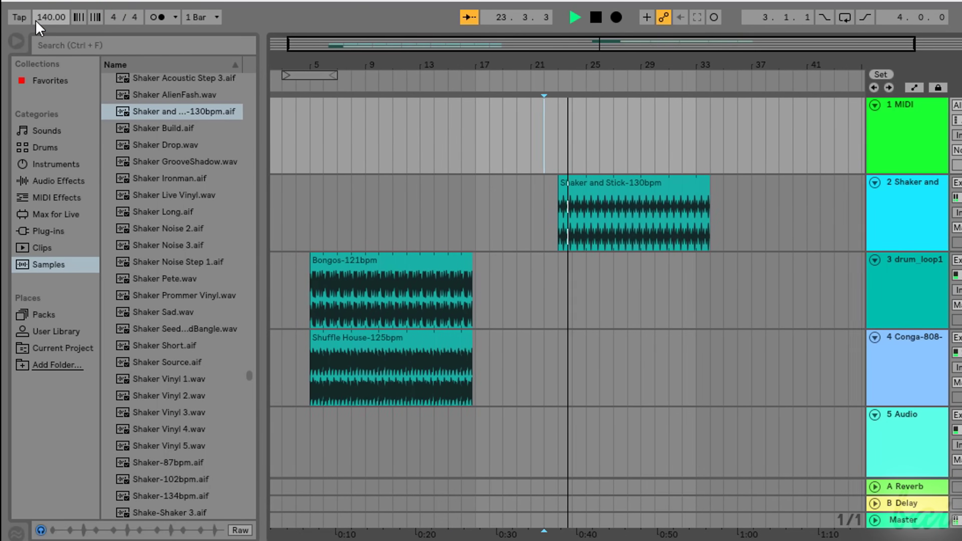
drag(57, 23, 57, 19)
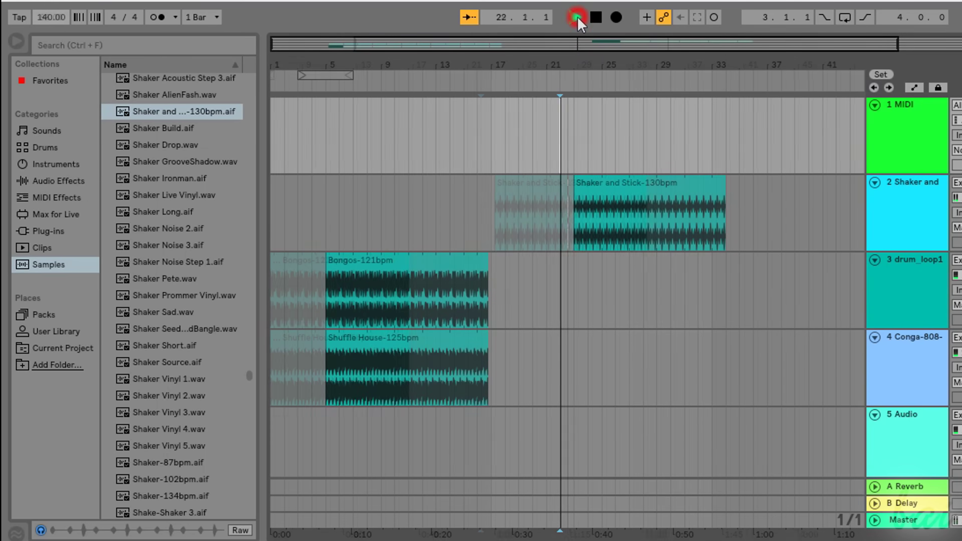
click(578, 20)
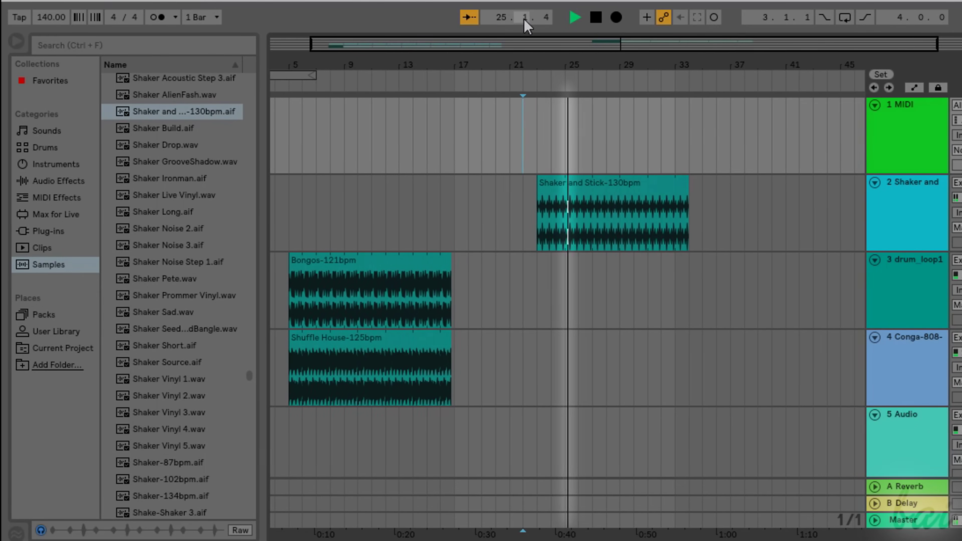
click(597, 138)
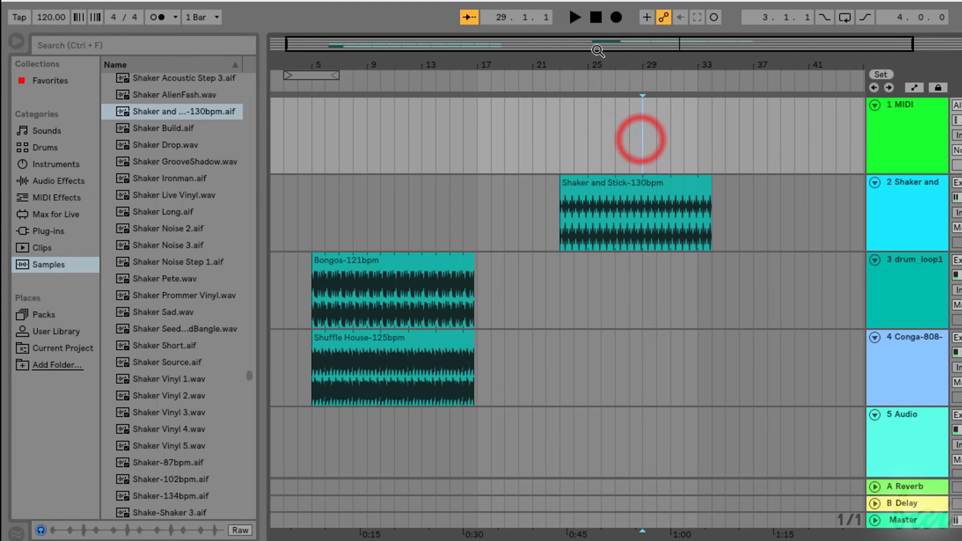
Reactivate the arrangement clips, play from bar 37, launch Conga-808-Hi and the drum break, then stop
click(574, 19)
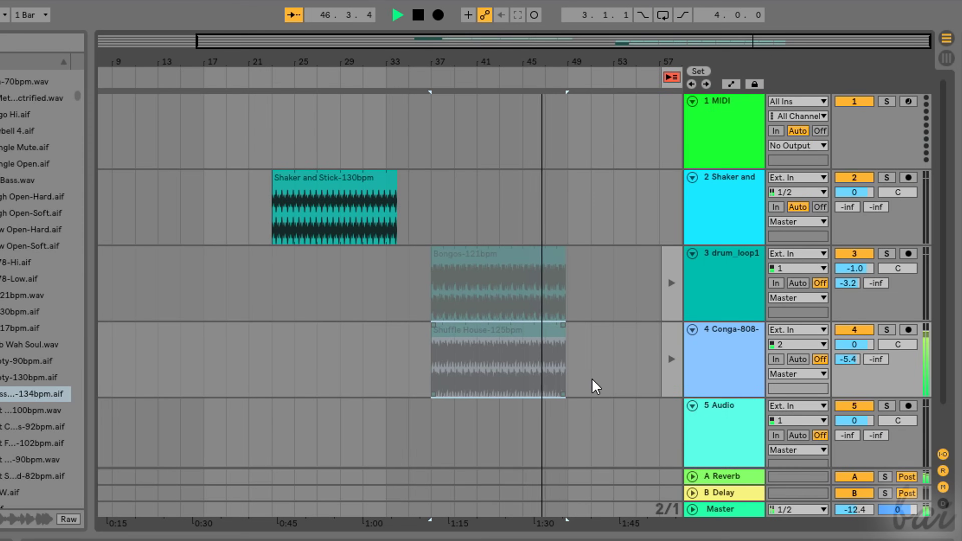
click(419, 16)
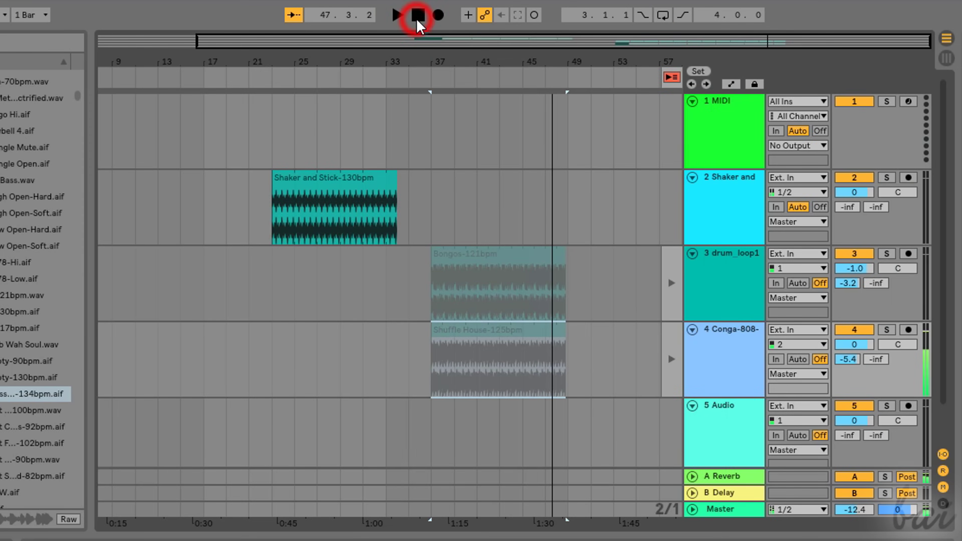
click(672, 79)
key(space)
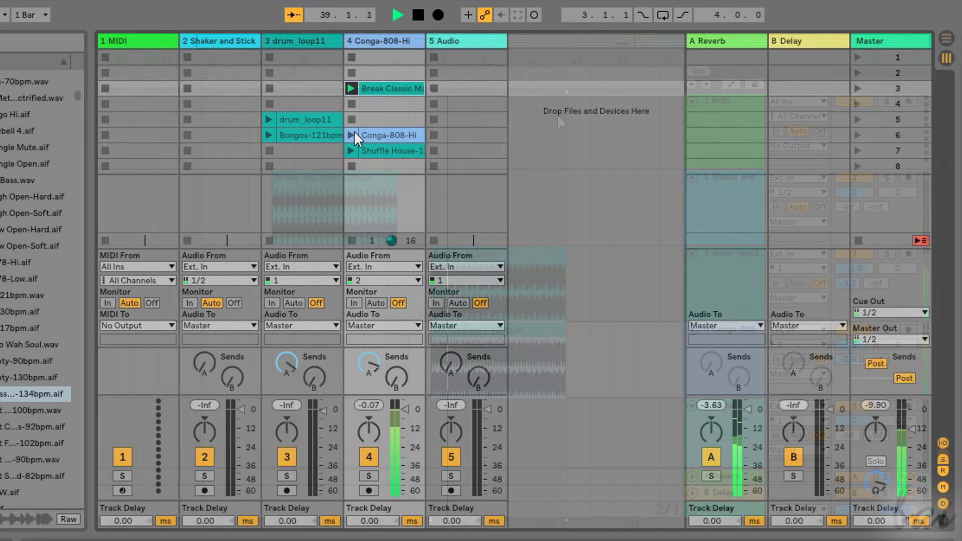
click(353, 135)
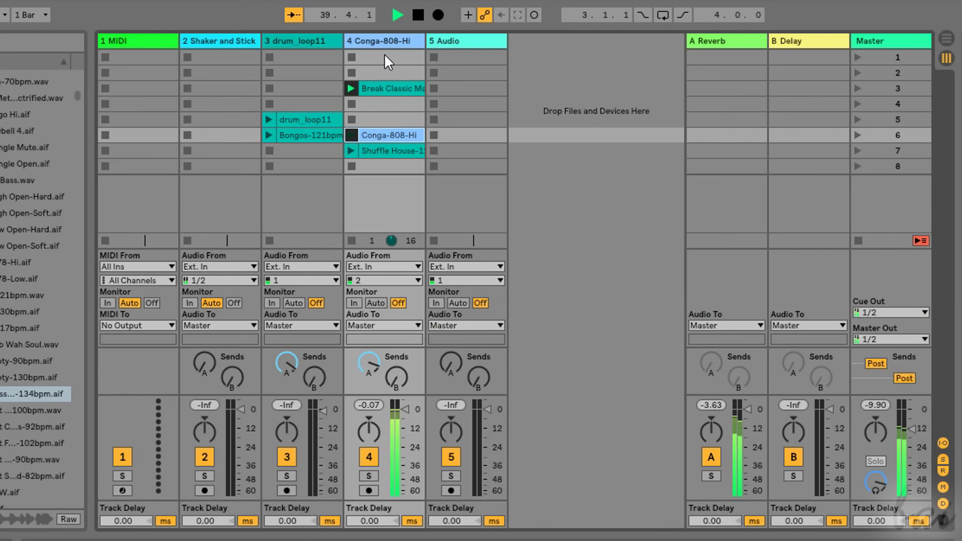
click(351, 88)
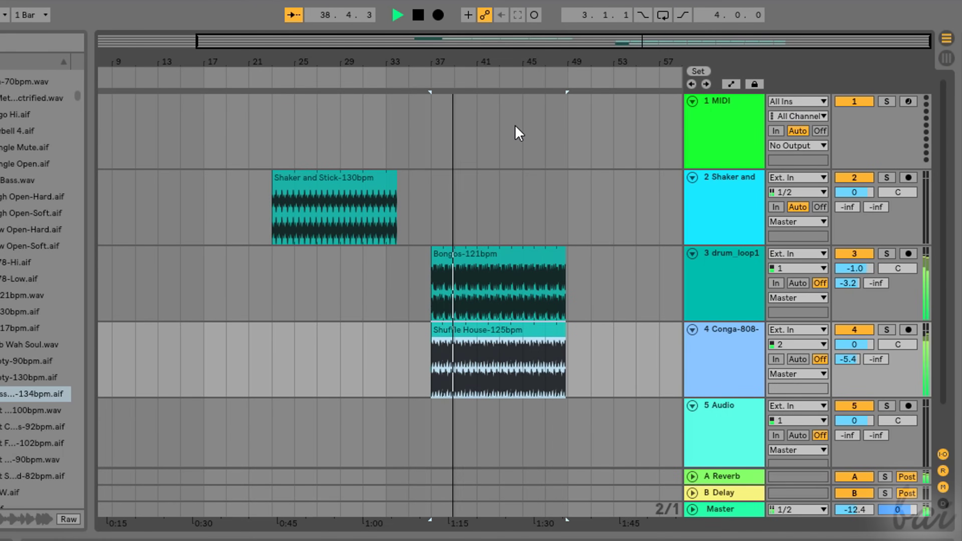
click(419, 15)
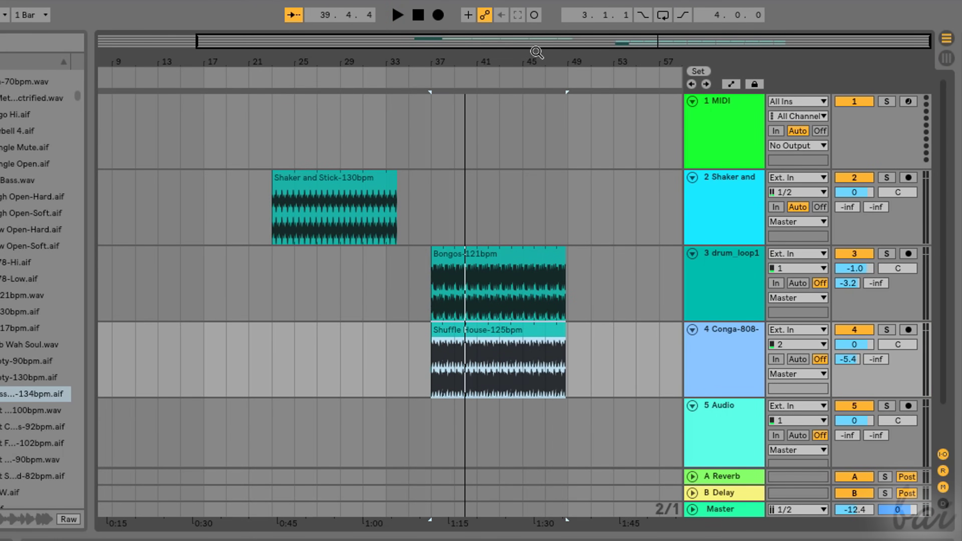
Inspect the Bongos, Shuffle House and Shaker and Stick clips one by one
click(489, 255)
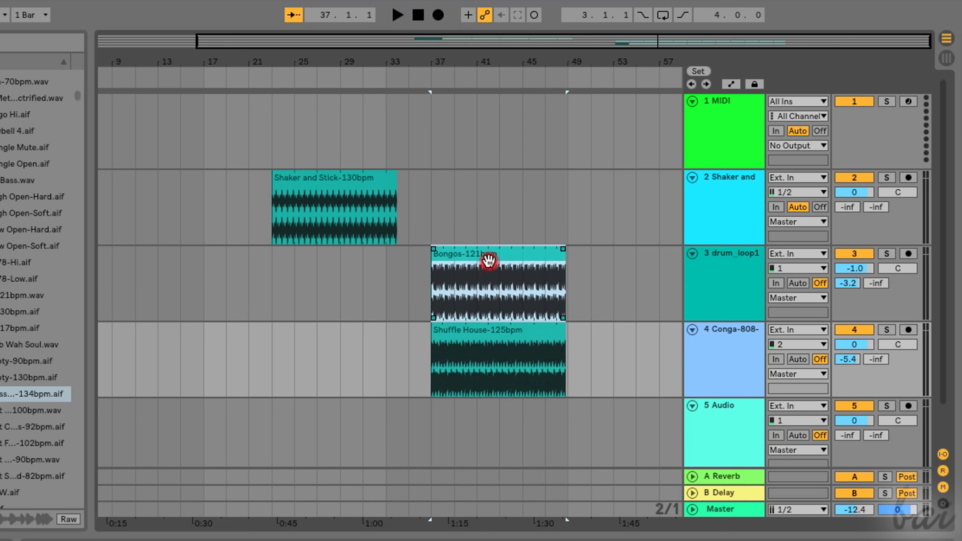
click(501, 336)
click(460, 265)
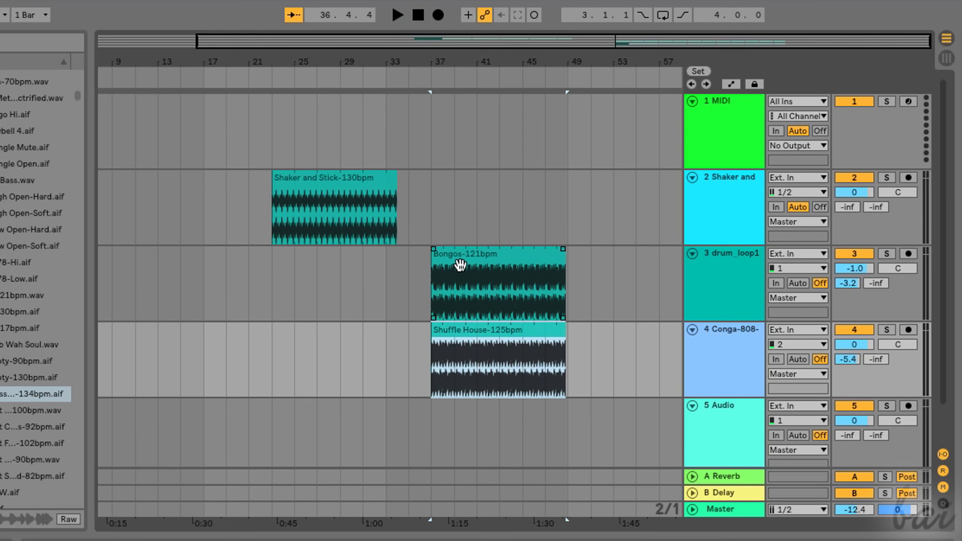
click(340, 204)
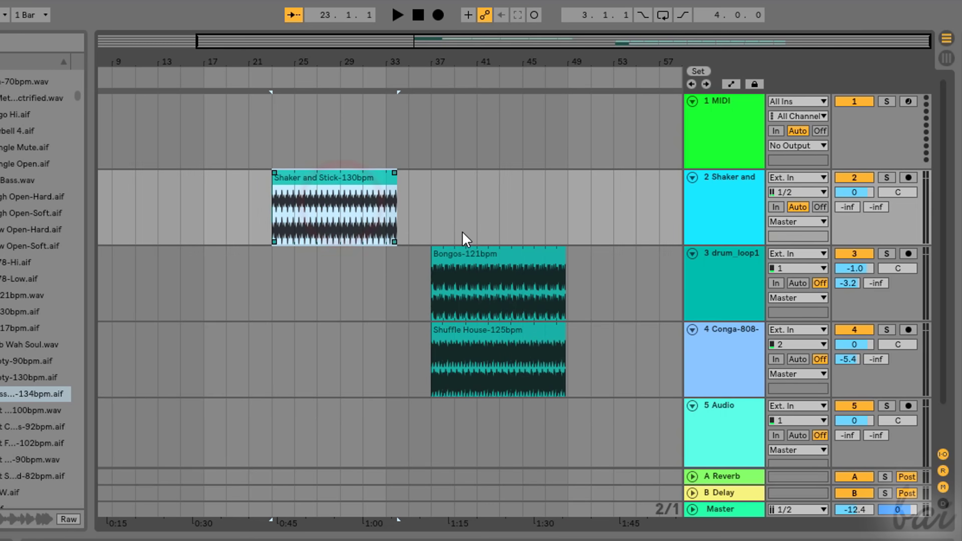
click(472, 260)
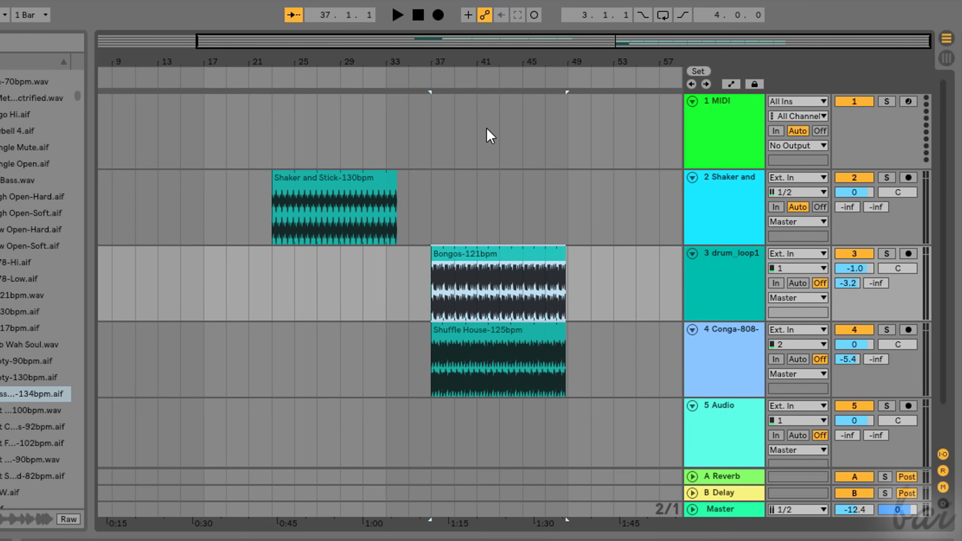
Scroll and zoom the arrangement around bars 29–41, setting the insert position on track 2
click(488, 212)
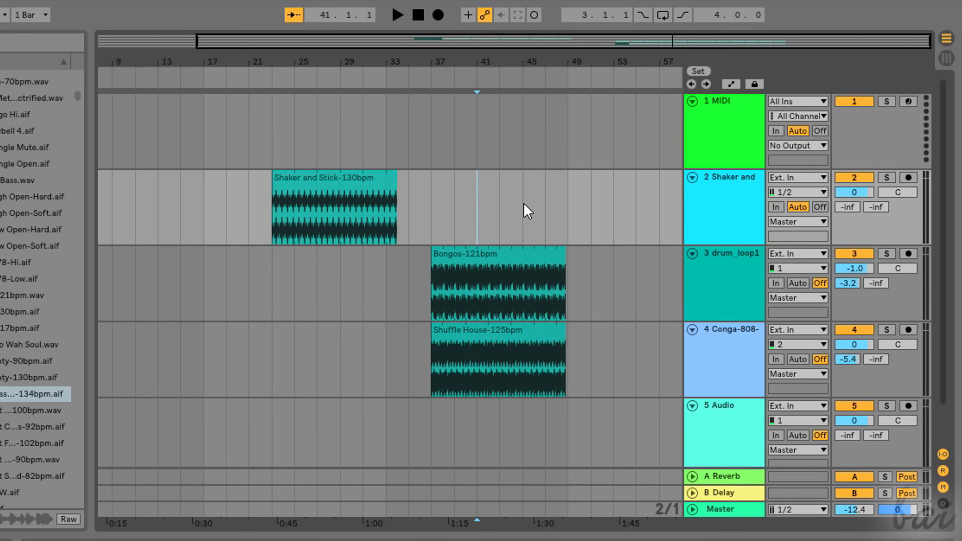
scroll(497, 210, left, 5)
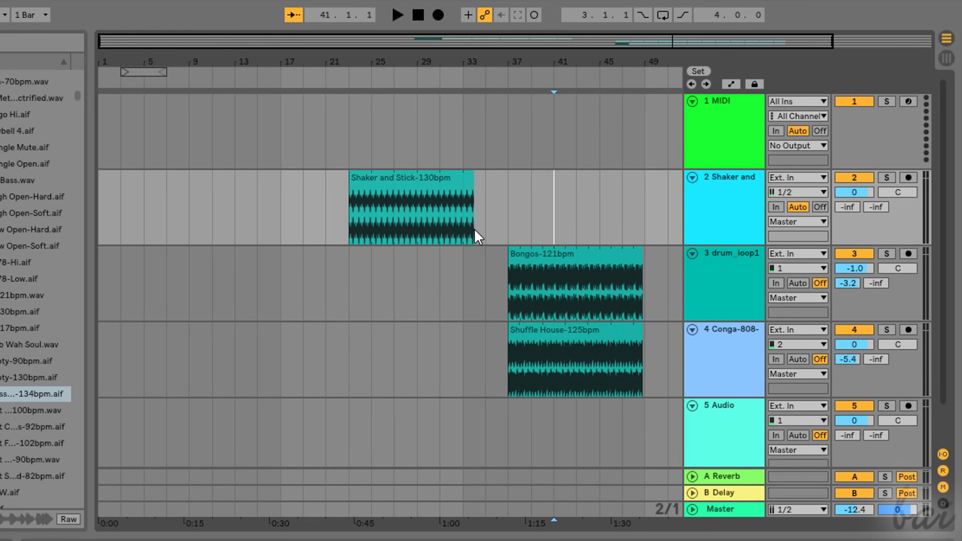
scroll(478, 237, right, 5)
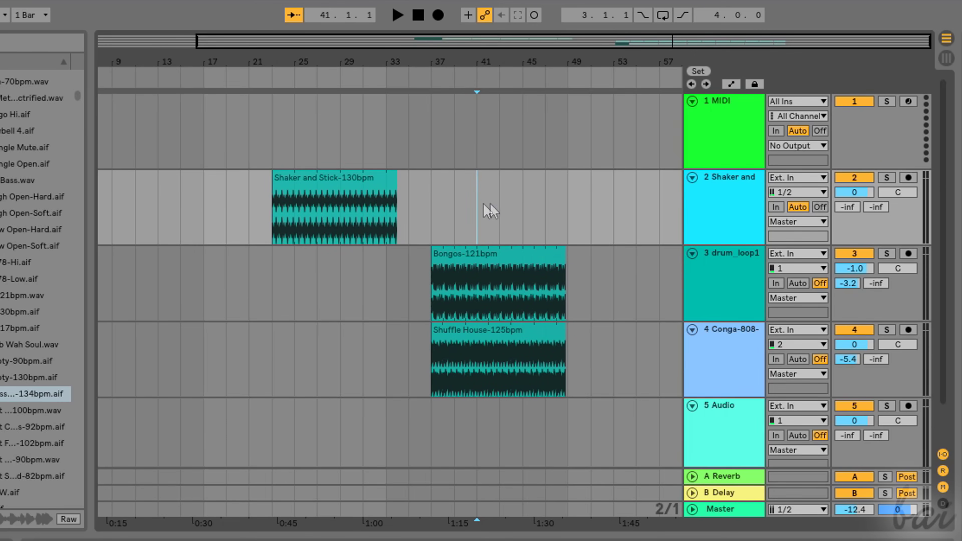
scroll(484, 207, up, 3)
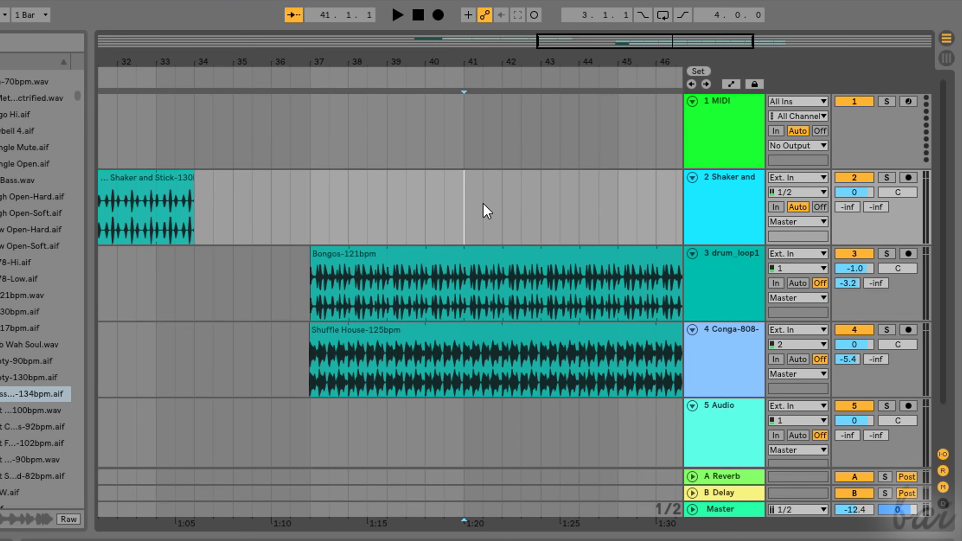
scroll(485, 210, up, 2)
scroll(485, 209, down, 5)
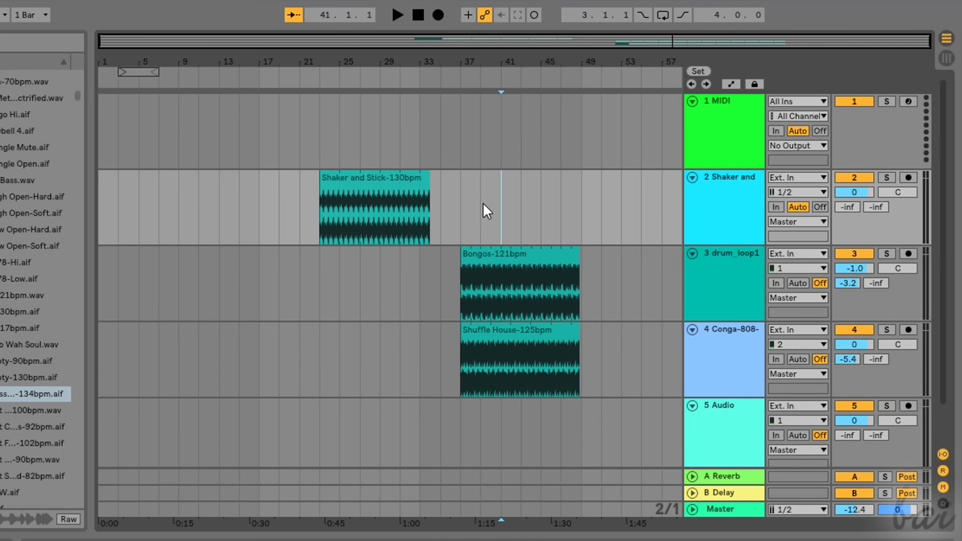
click(381, 279)
scroll(380, 280, up, 2)
scroll(380, 279, up, 2)
scroll(381, 280, down, 3)
click(506, 210)
scroll(496, 212, down, 2)
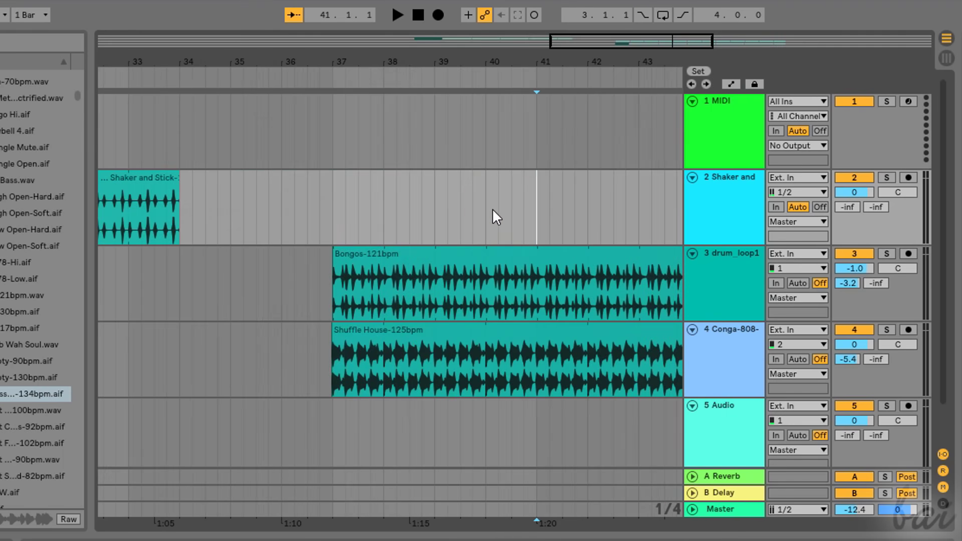
scroll(493, 212, up, 3)
Move the Shaker and Stick clip across tracks, undo the overlap on Bongos, and return it to track 2
click(358, 181)
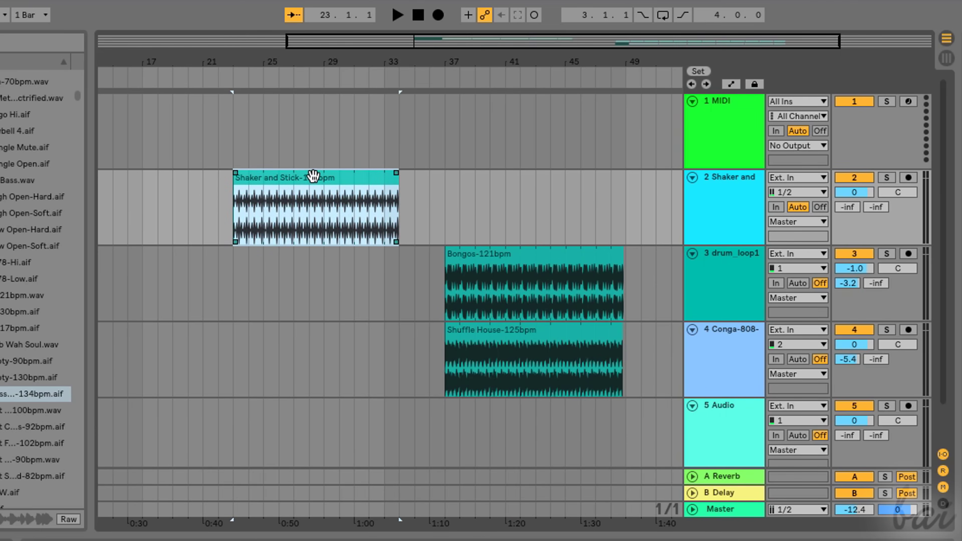
drag(312, 179, 493, 182)
drag(507, 174, 316, 436)
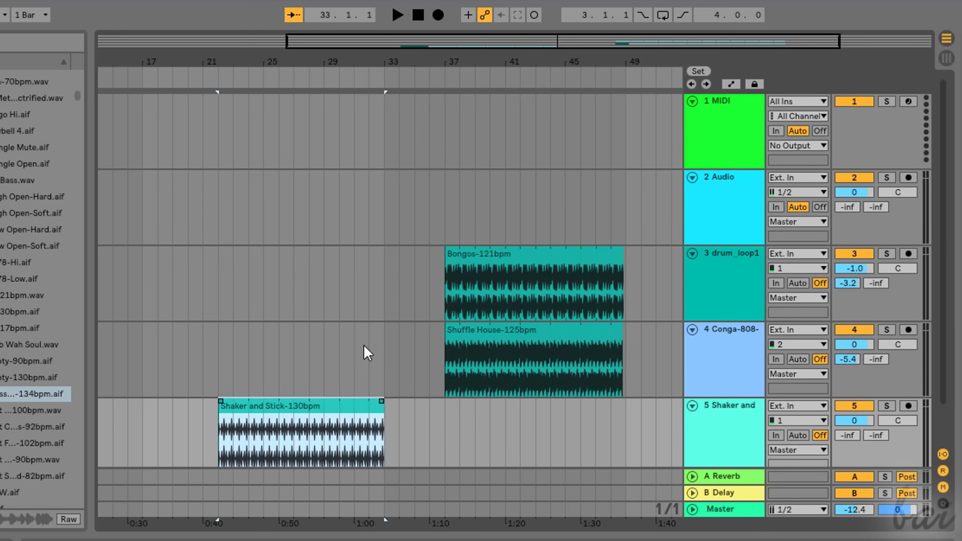
scroll(944, 311, down, 2)
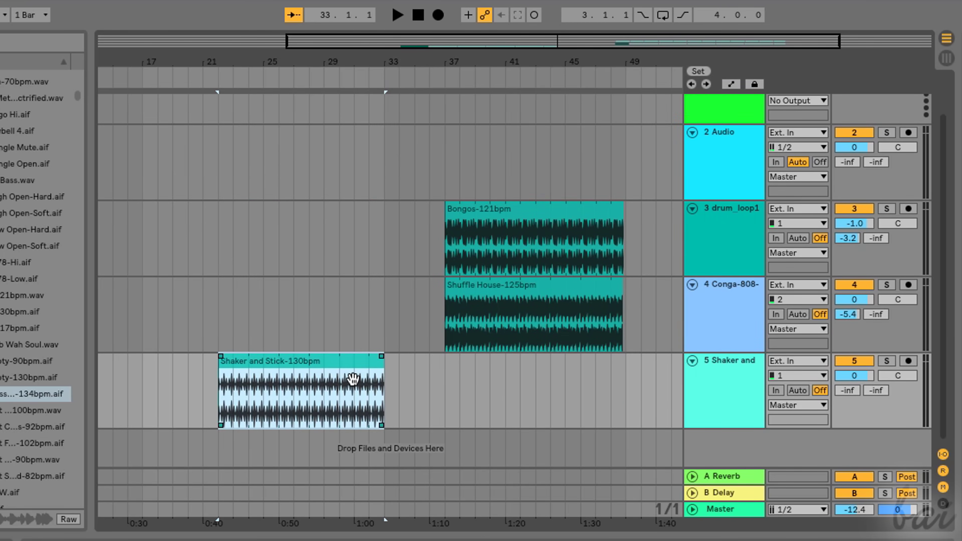
drag(340, 368, 310, 213)
key(ctrl+z)
key(ctrl+z)
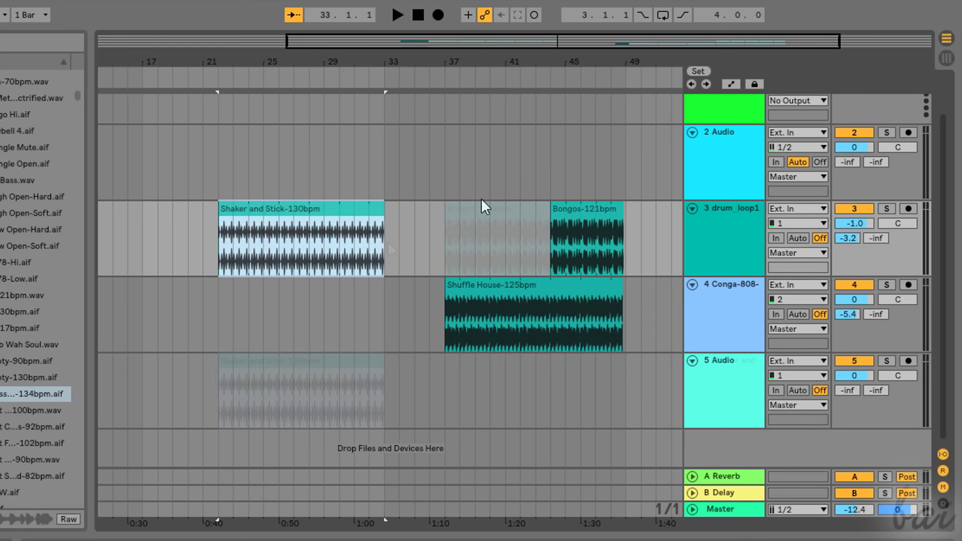
drag(260, 358, 481, 445)
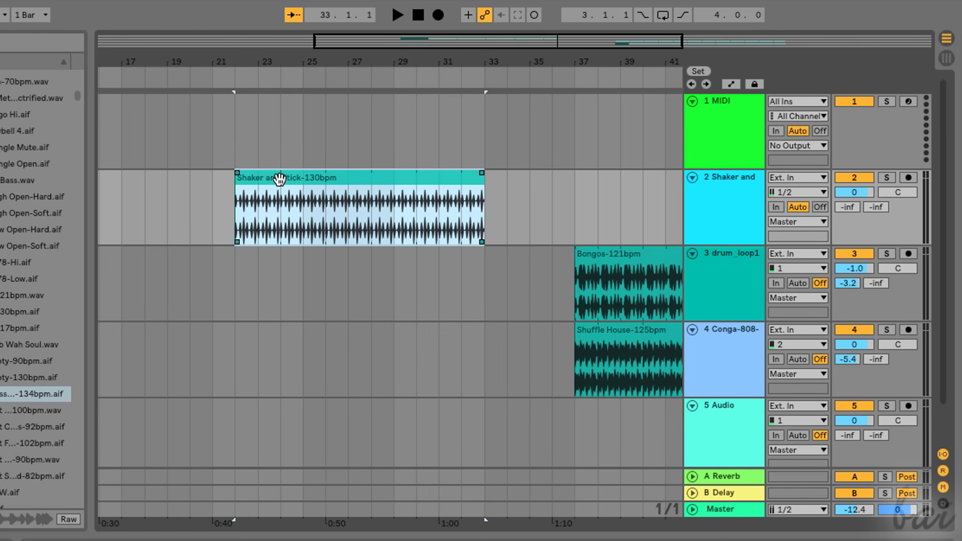
drag(280, 179, 215, 215)
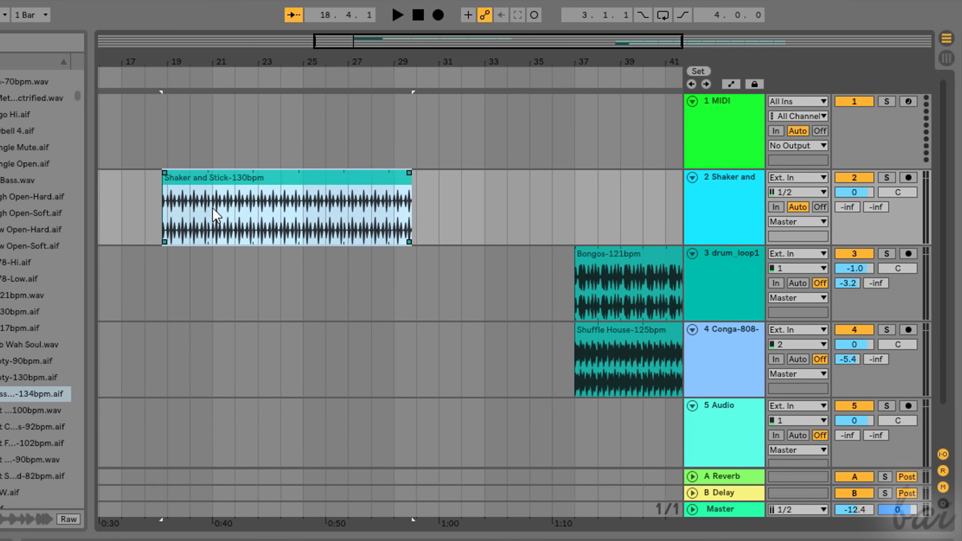
Select bars 20 to 50 across all tracks and shift the range 3 bars later
key(minus)
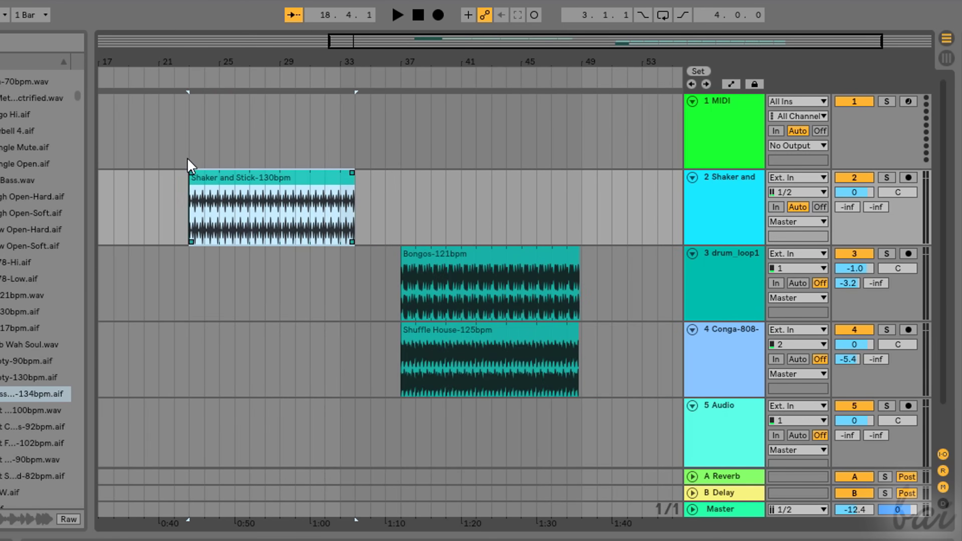
click(189, 151)
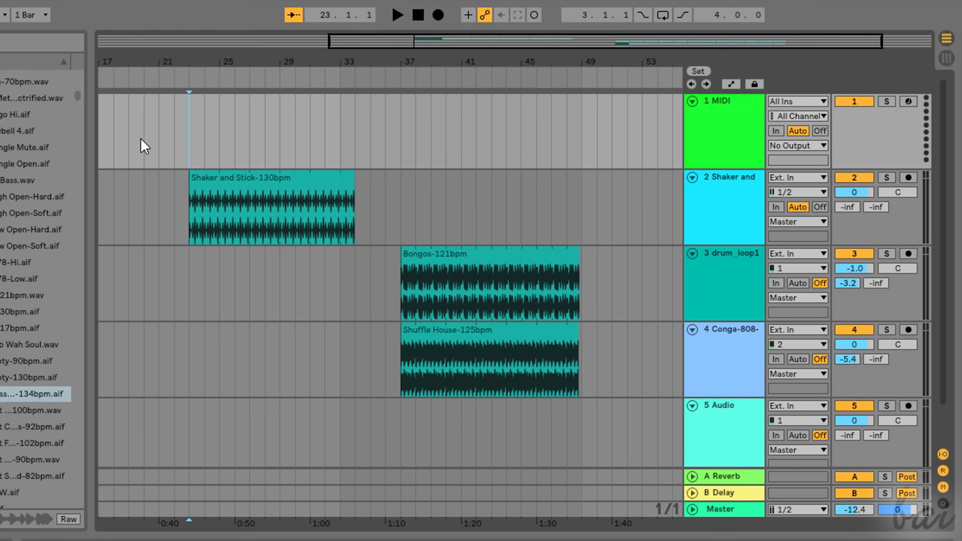
drag(142, 139, 598, 443)
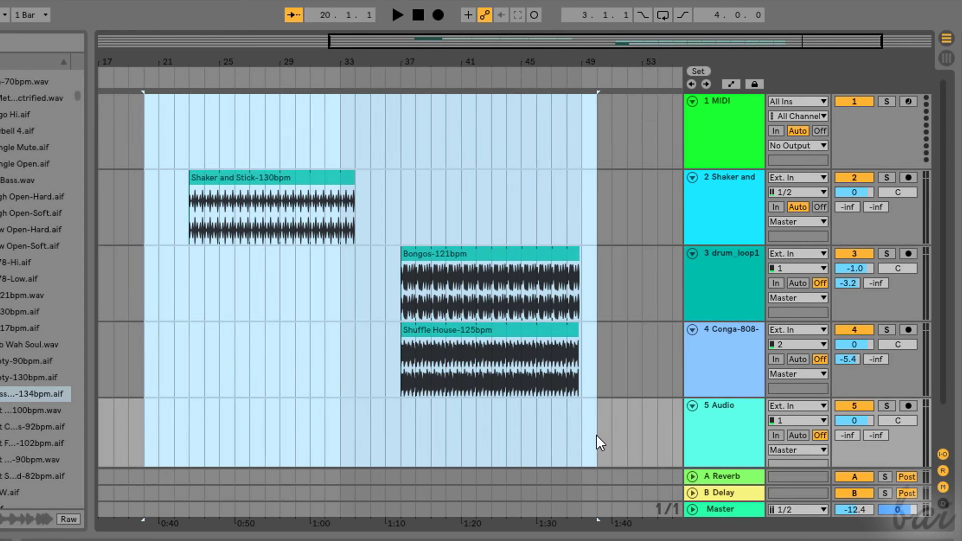
mouse_move(484, 276)
mouse_down()
mouse_move(459, 253)
mouse_move(423, 253)
mouse_move(529, 280)
mouse_move(468, 268)
mouse_up()
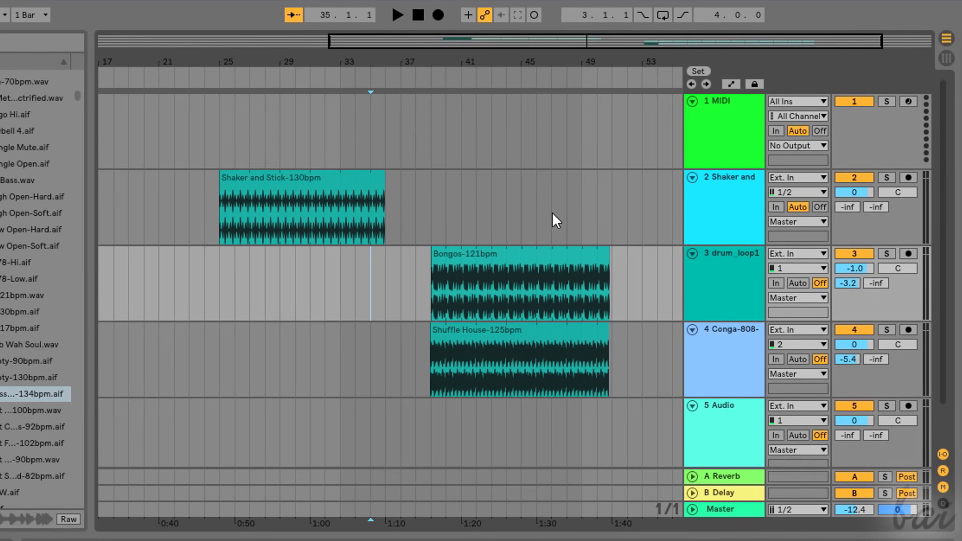
Copy the Bongos-121bpm clip and cut bars 44 to 46 out of it
click(516, 261)
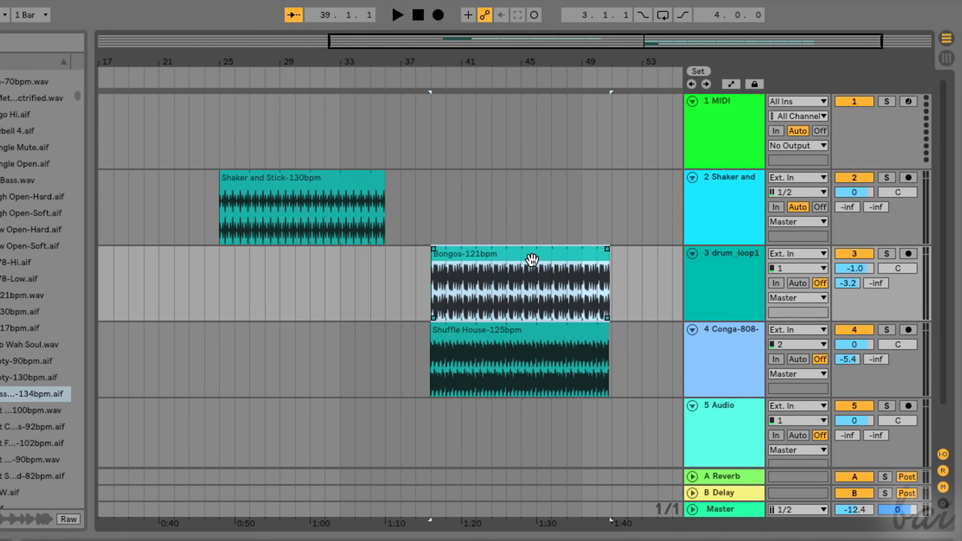
right_click(533, 260)
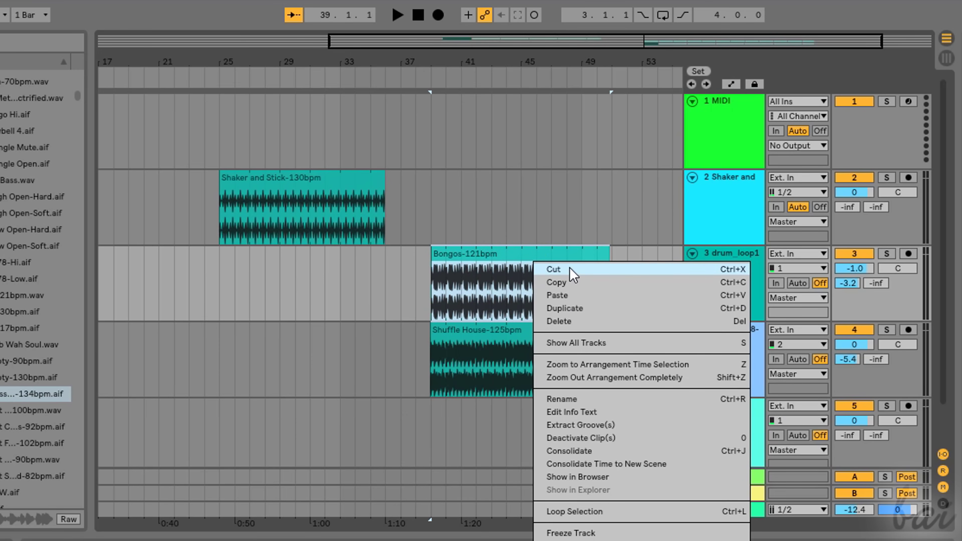
click(568, 282)
click(628, 281)
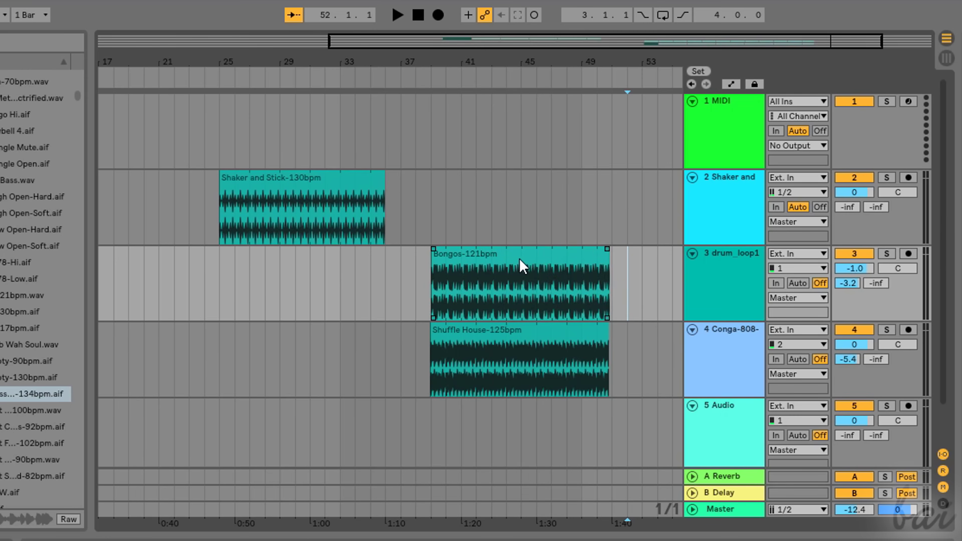
drag(507, 262, 554, 270)
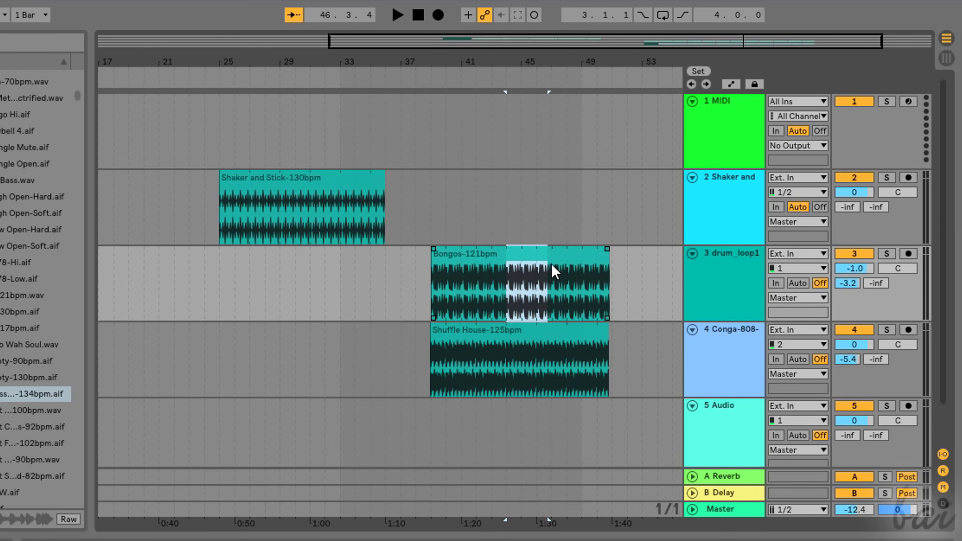
right_click(545, 260)
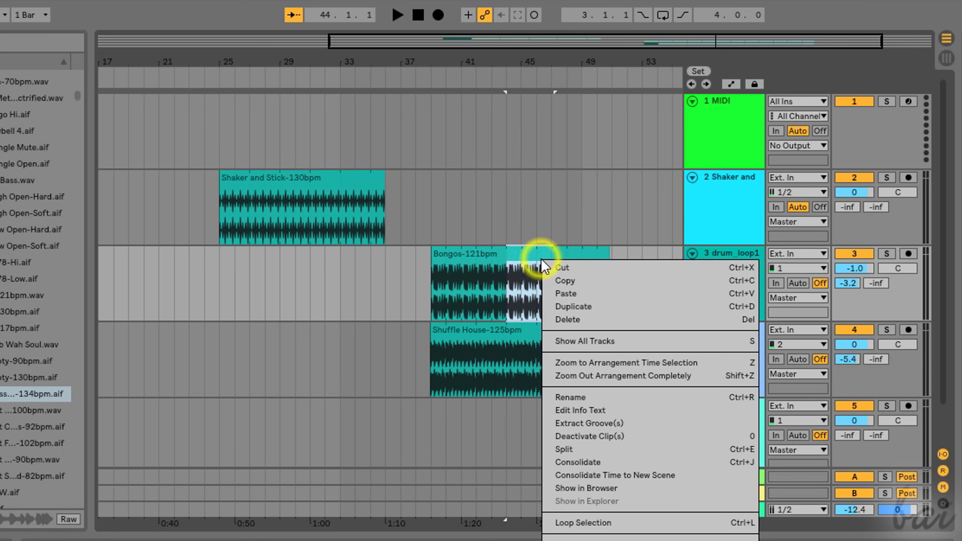
click(560, 268)
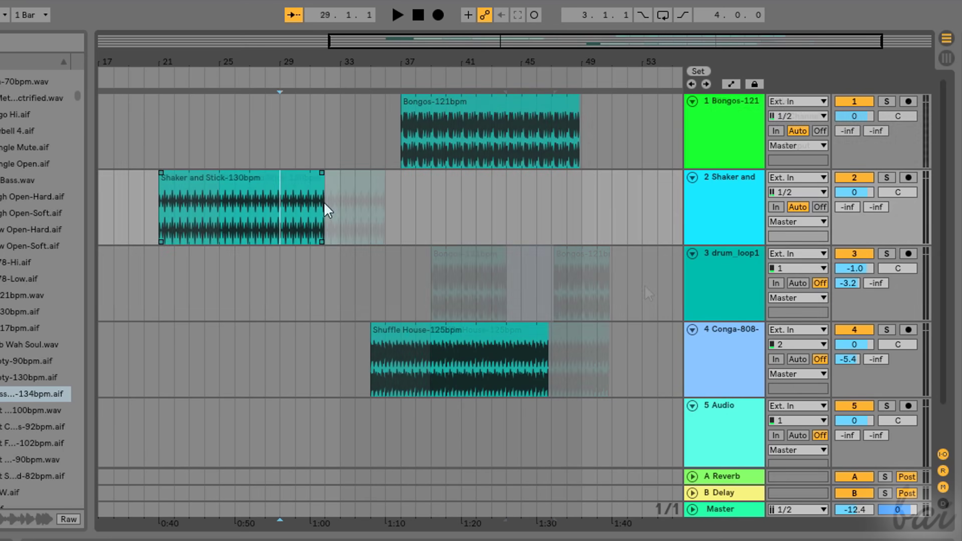
Trim the Shaker clip to end near bar 24 and add a fade-in to Shuffle House
drag(322, 199, 204, 200)
click(375, 330)
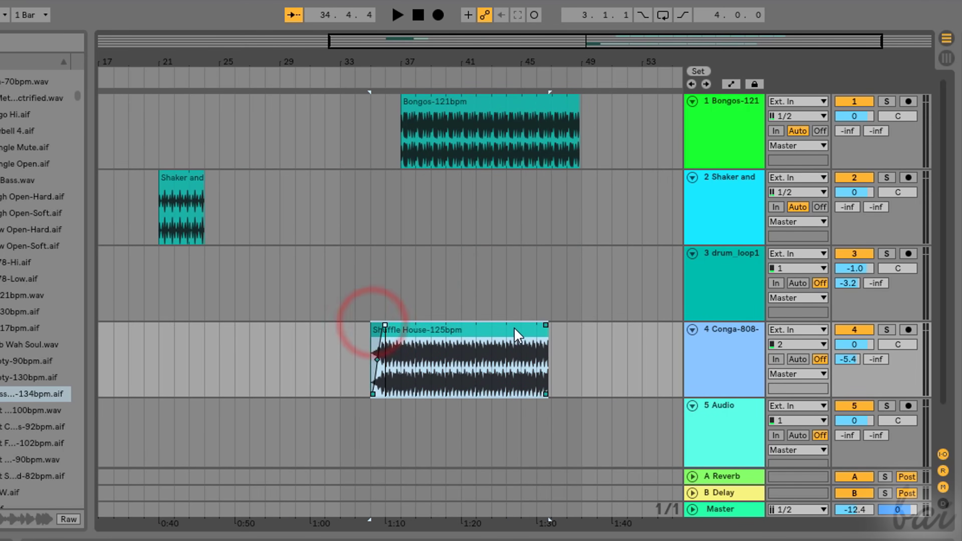
drag(374, 326, 385, 327)
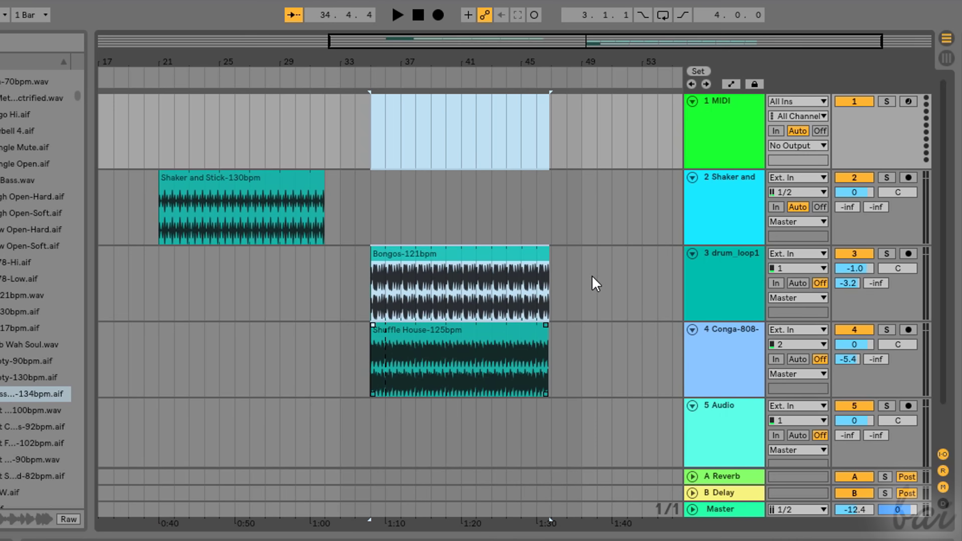
click(595, 279)
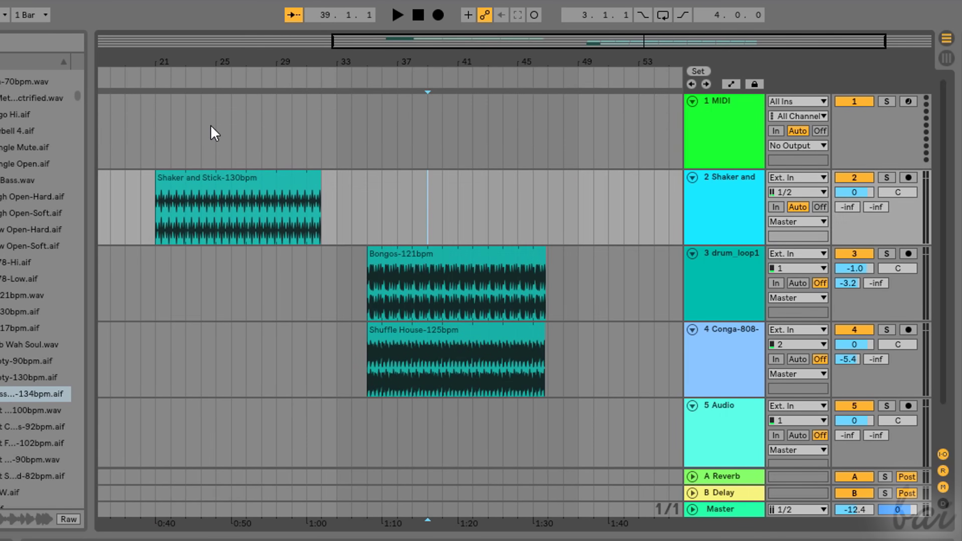
Fade in the Shaker and Stick clip to about bar 23, play it, and return to Session View
click(144, 122)
key(plus)
key(plus)
key(minus)
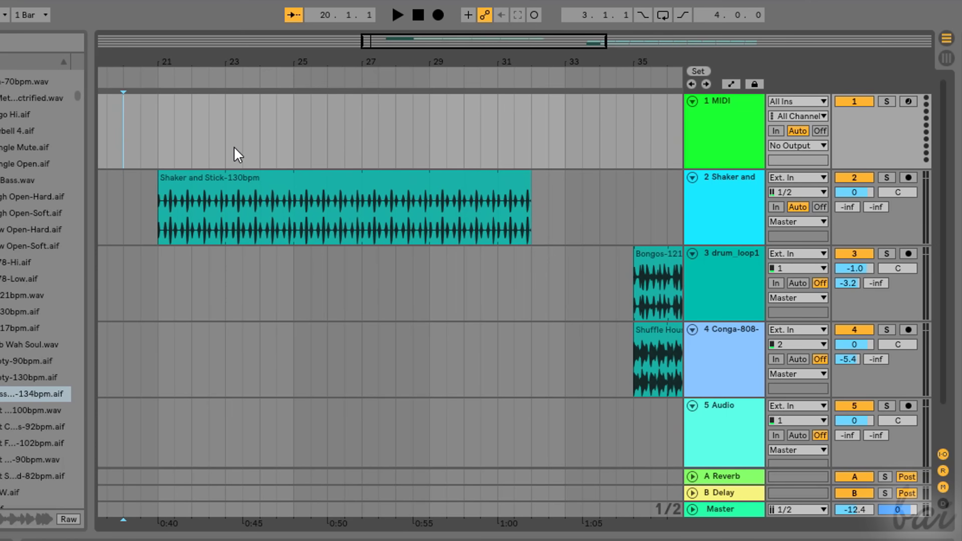
click(187, 175)
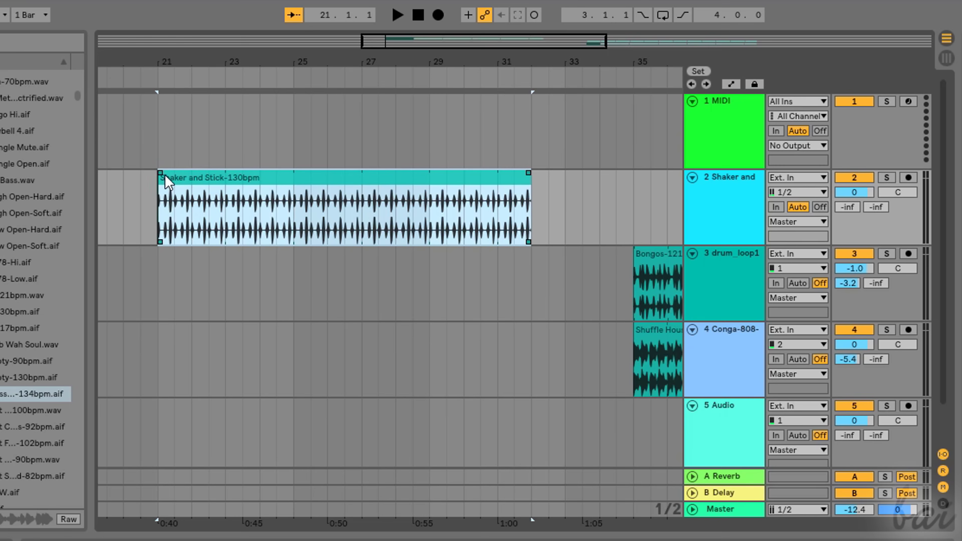
drag(162, 175, 225, 173)
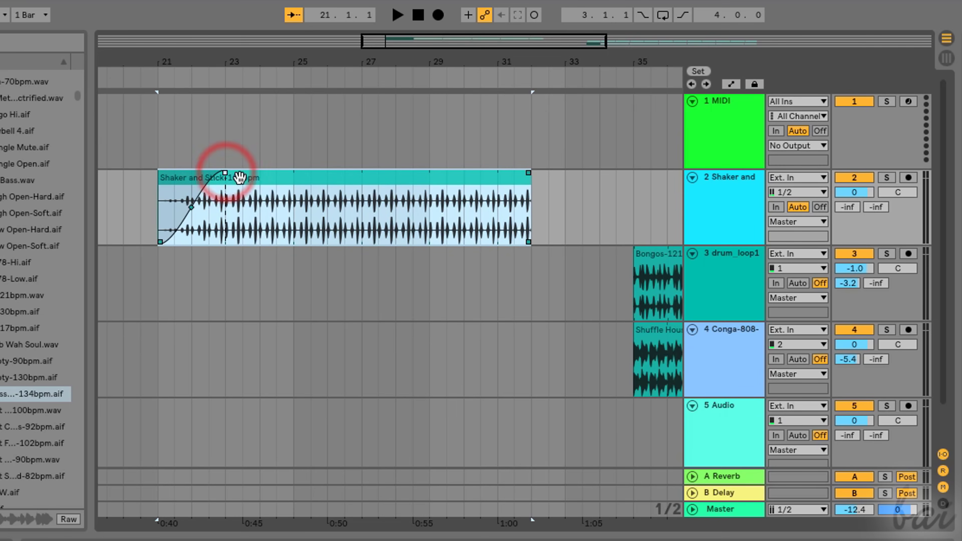
key(space)
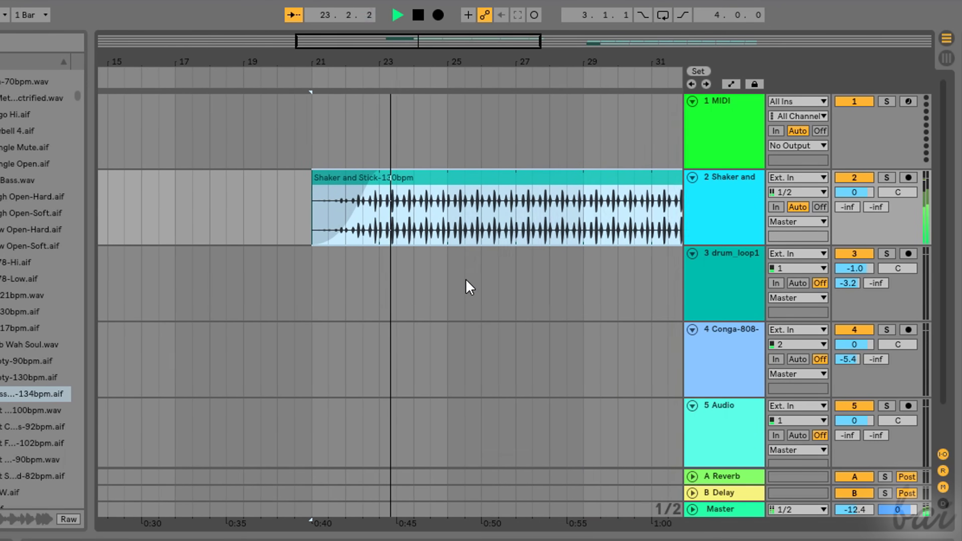
key(Tab)
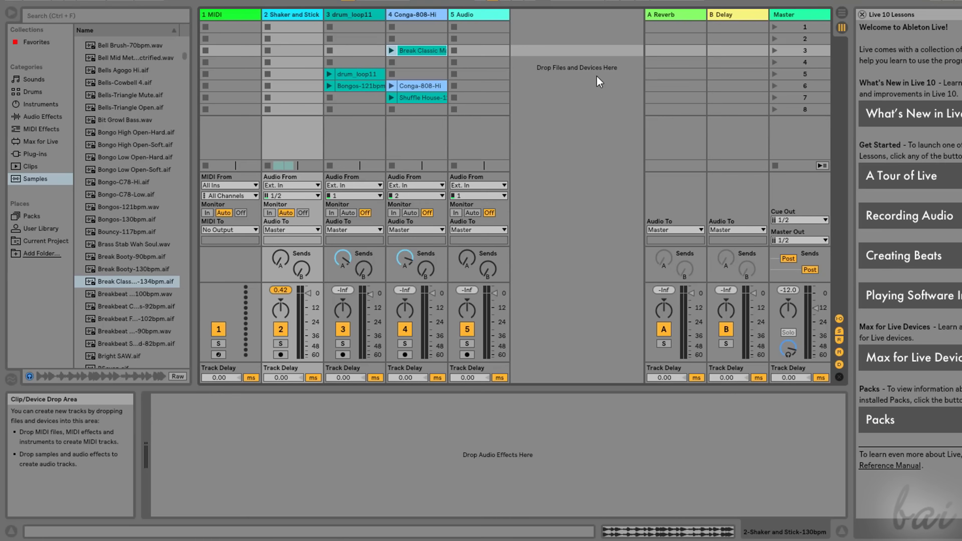
Open the track 4 clip in Clip View, zoom into part of its waveform, then back out
double_click(420, 98)
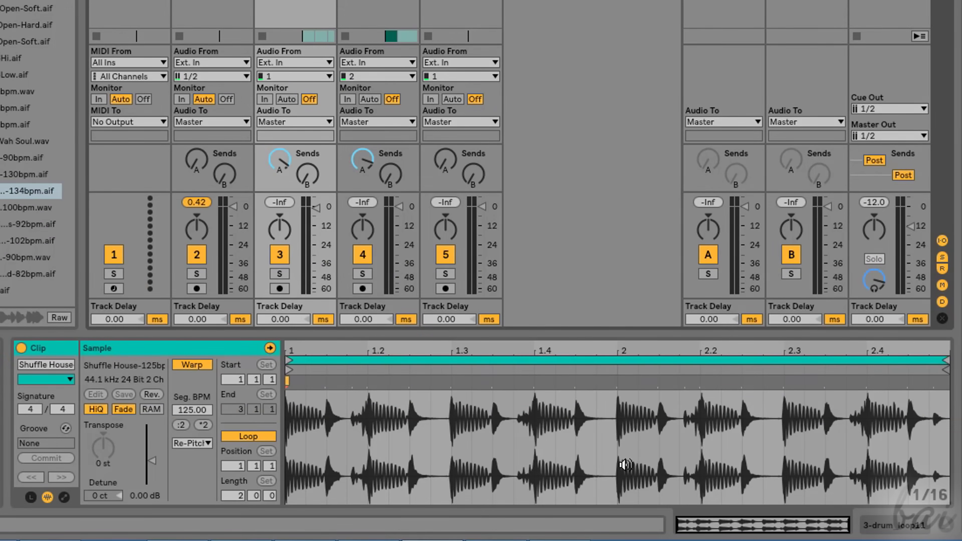
drag(678, 522, 751, 525)
key(minus)
key(minus)
key(minus)
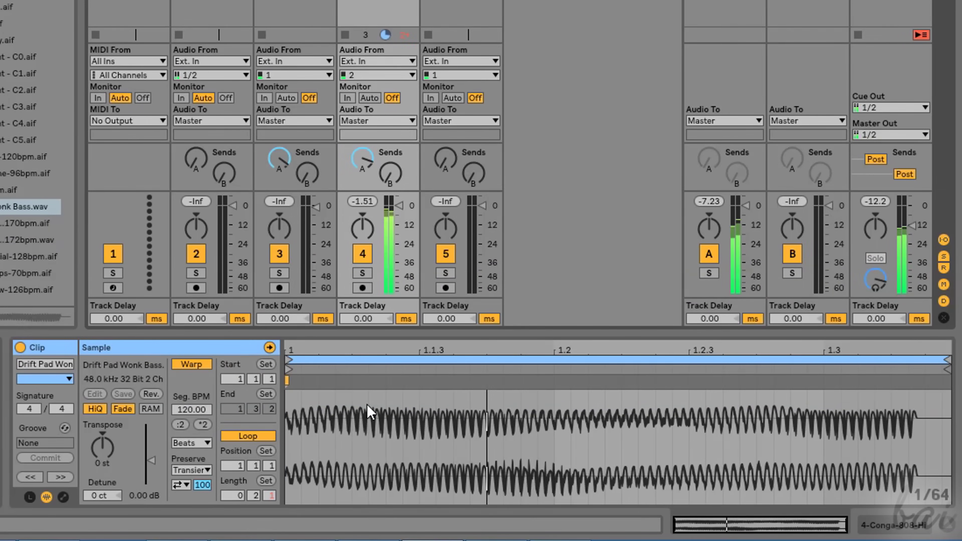
Raise the clip gain to 0.06 dB, reset transpose to 0 st, and reverse the sample
drag(151, 461, 102, 433)
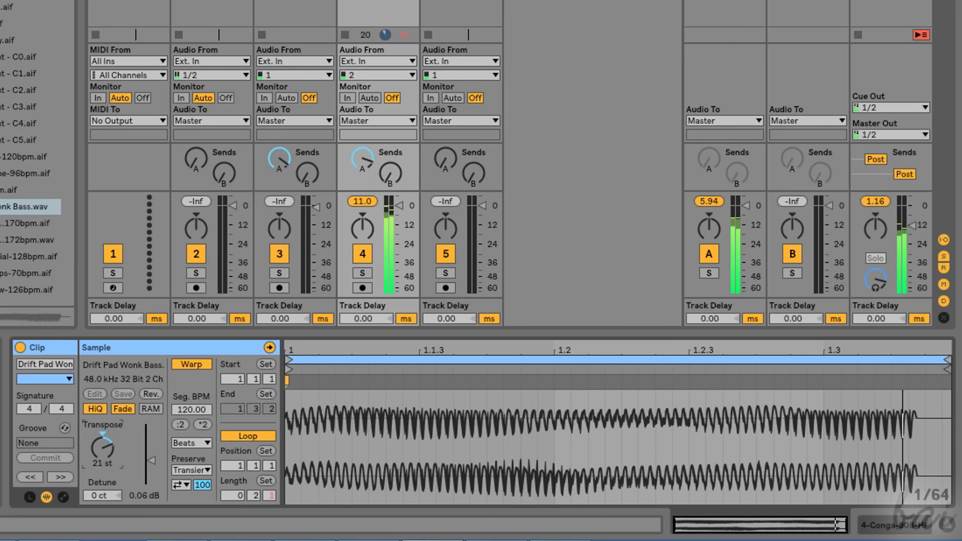
key(Delete)
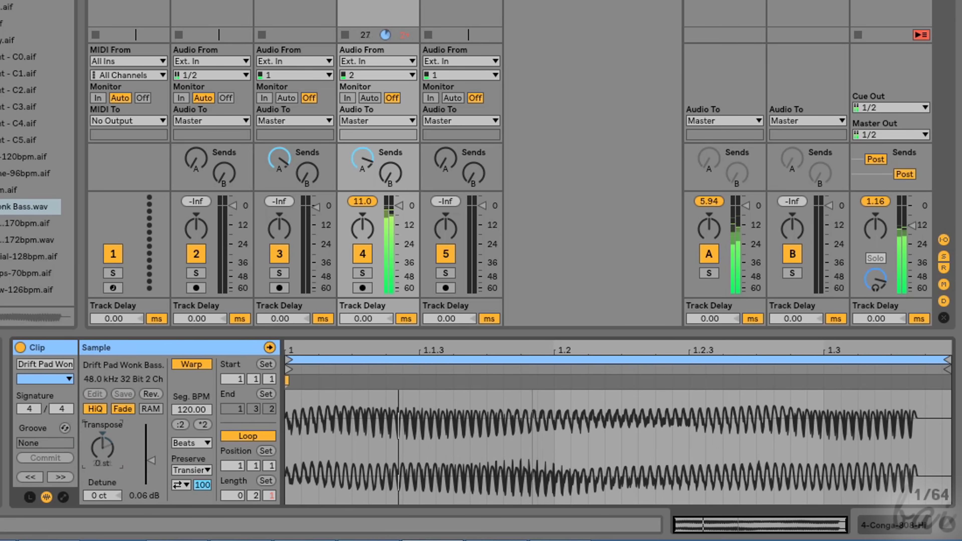
click(153, 395)
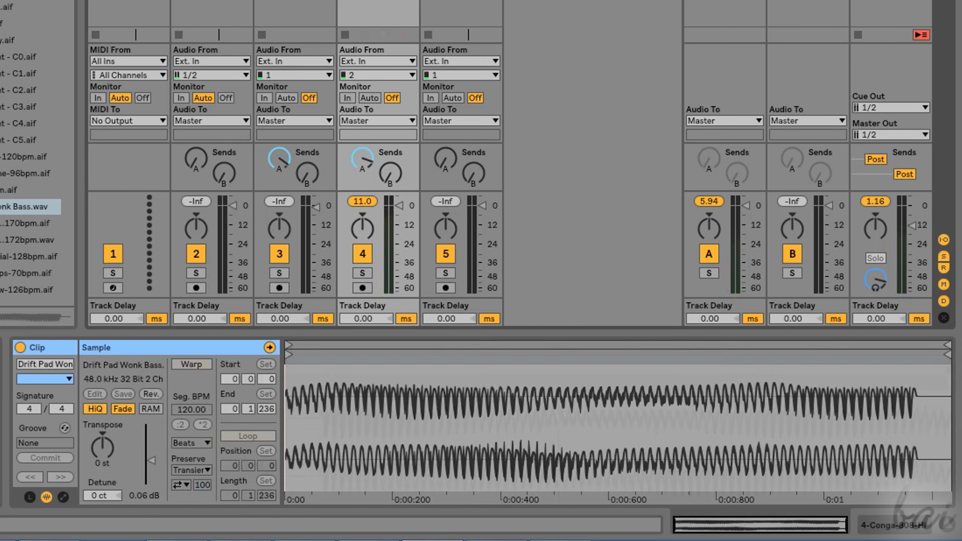
Play the reversed clip, try cutting its end to about 0:00:190, and undo
key(space)
mouse_move(946, 353)
mouse_down()
mouse_move(564, 353)
mouse_move(476, 363)
mouse_up()
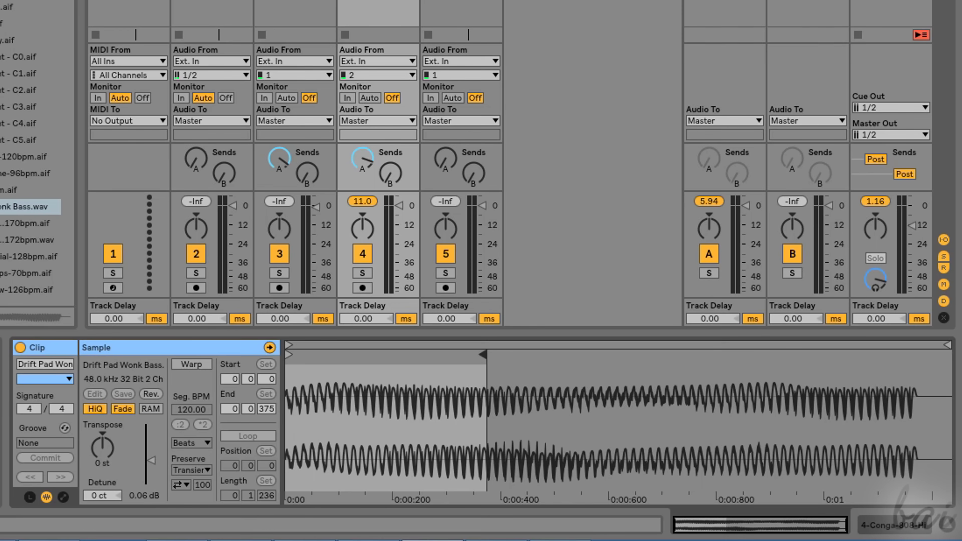
key(space)
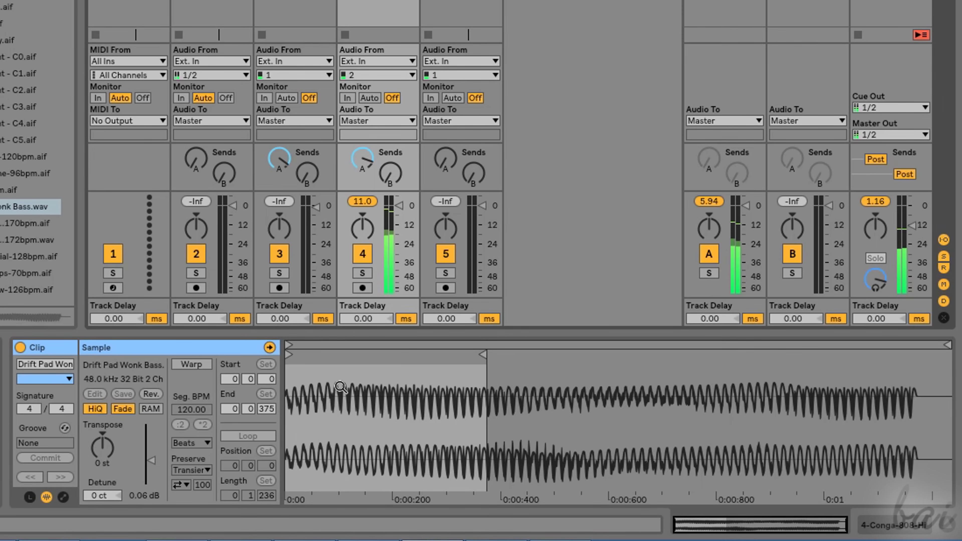
key(ctrl+z)
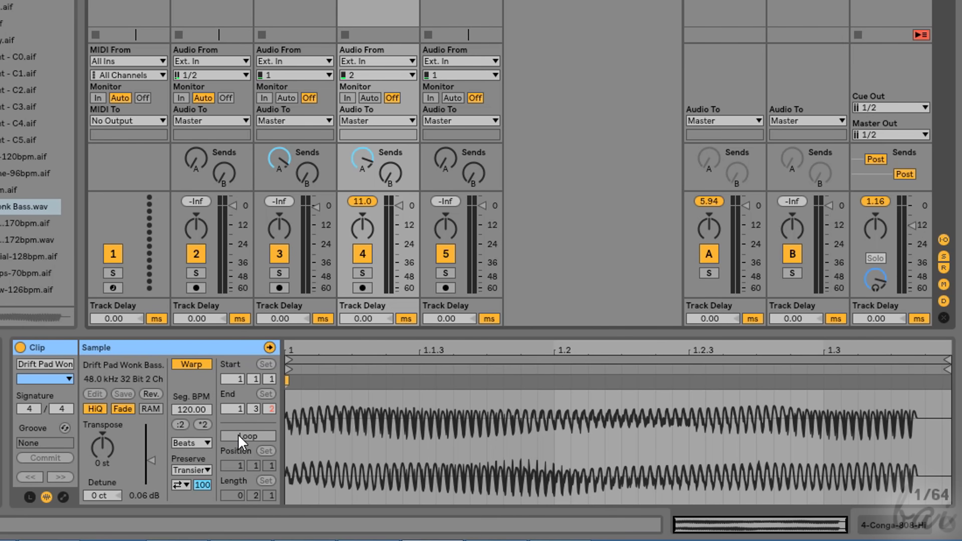
Turn on looping for the Drift Pad Wonk Bass clip and play the loop
click(248, 436)
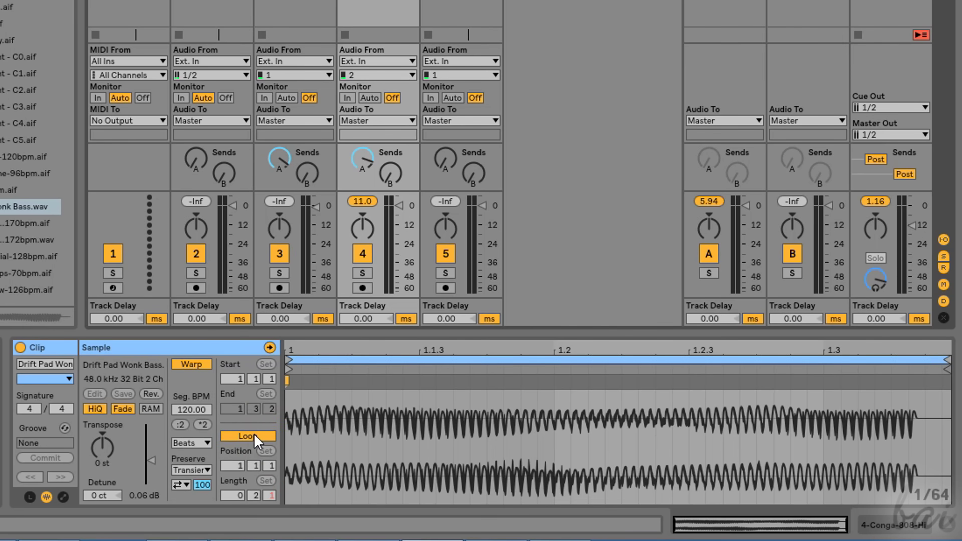
key(space)
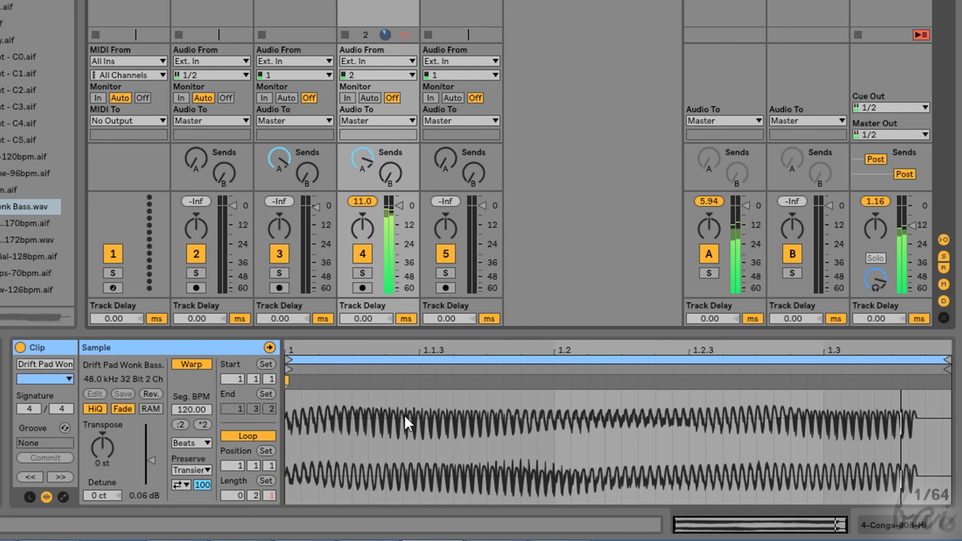
click(300, 427)
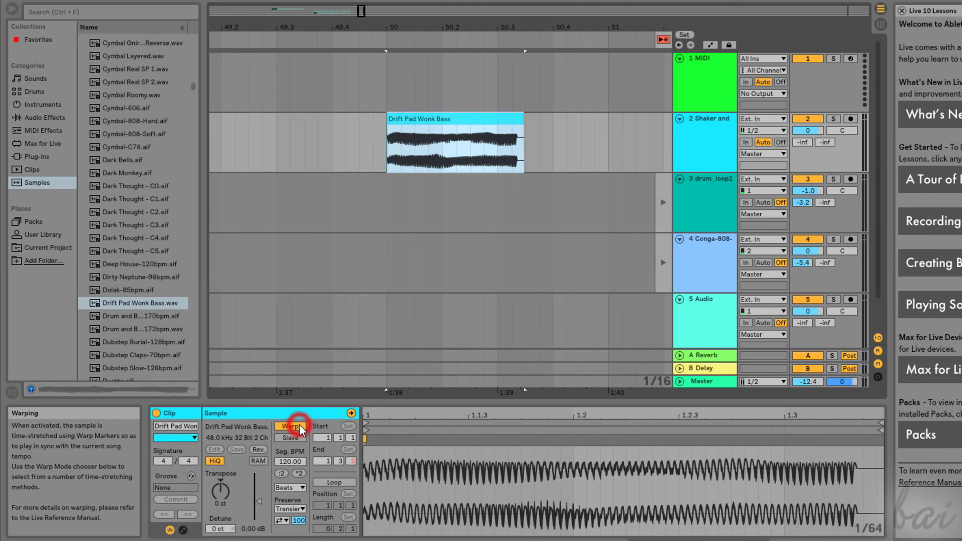
click(334, 482)
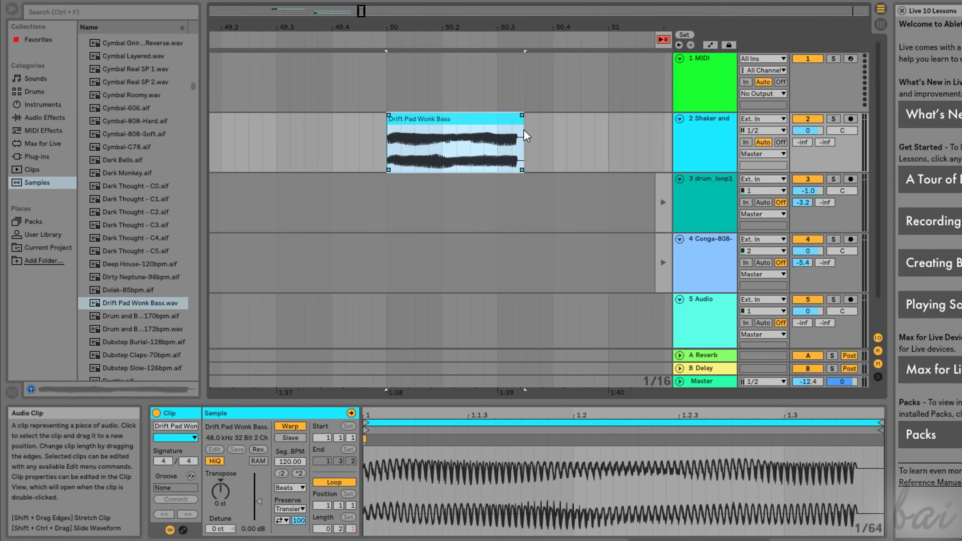
Lengthen the clip to repeat its loop and adjust the loop brace start and end markers
drag(525, 137, 652, 159)
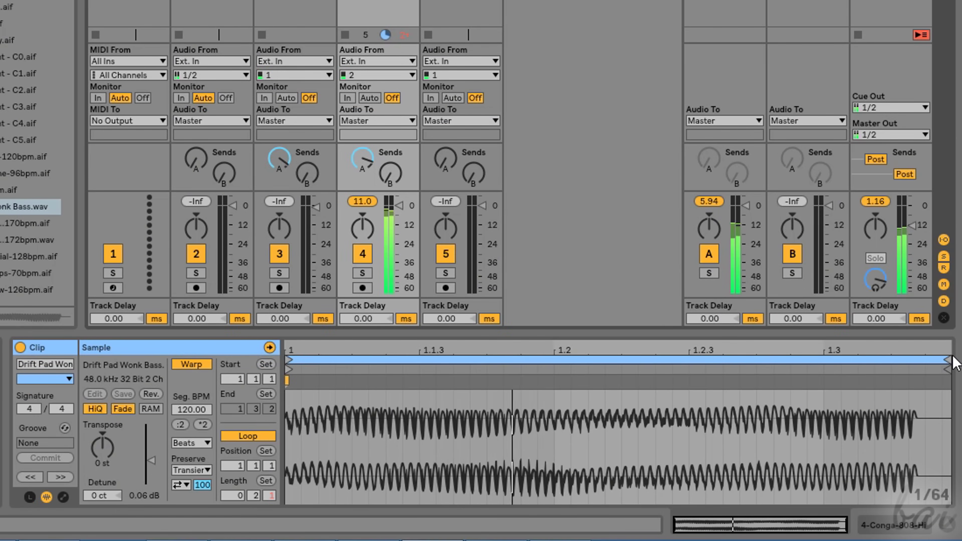
drag(949, 359, 519, 356)
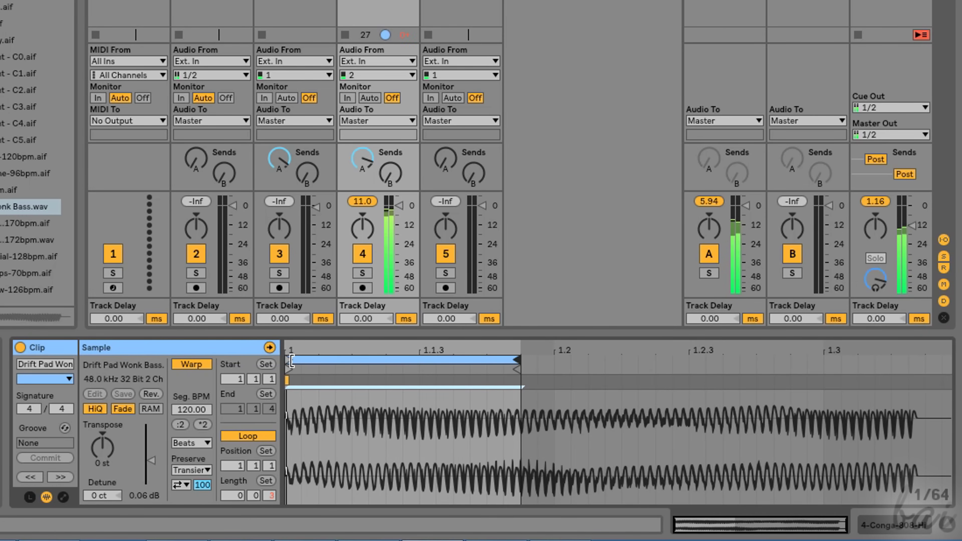
drag(291, 361, 386, 360)
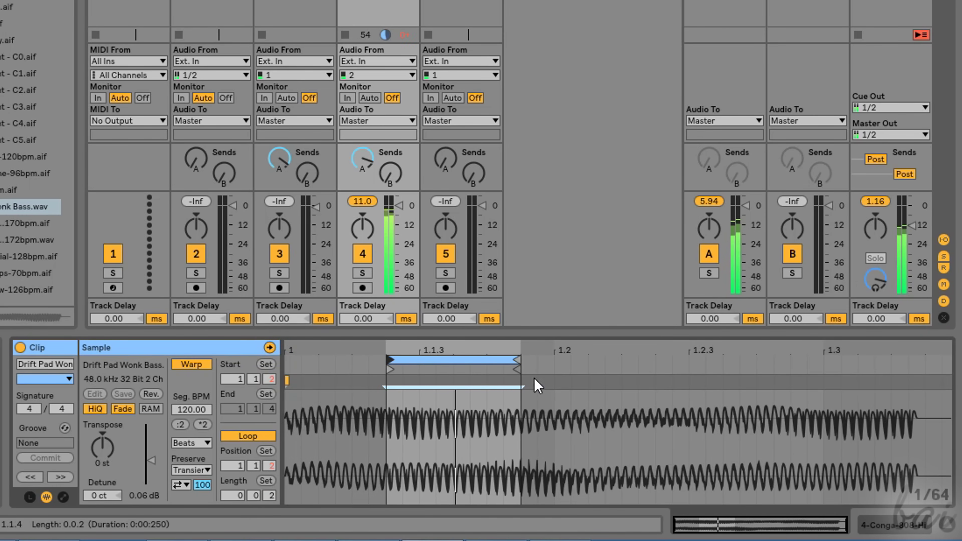
click(516, 358)
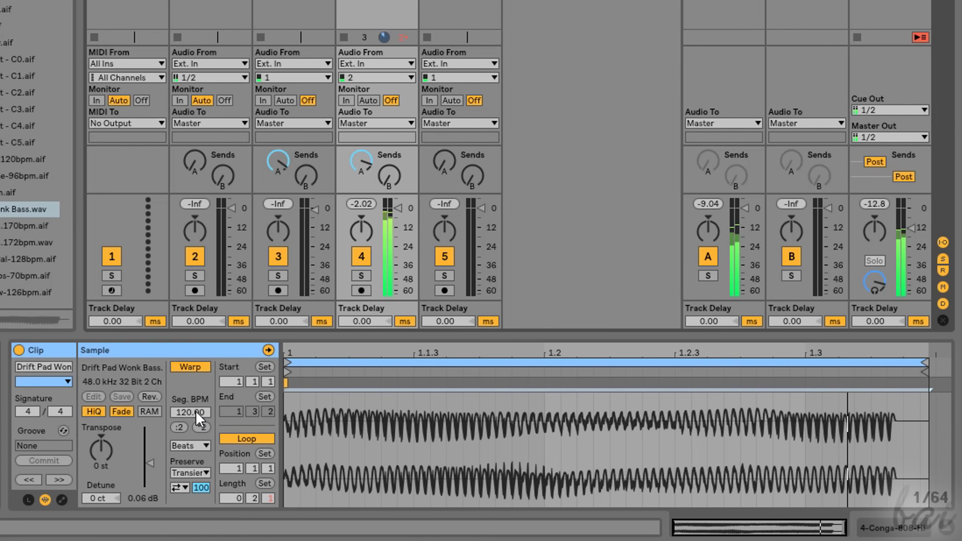
Try 313 BPM as the Wonk Bass clip's segment tempo, then return it to 120 BPM
mouse_move(201, 417)
mouse_down()
mouse_move(200, 440)
mouse_move(197, 415)
mouse_move(191, 430)
mouse_up()
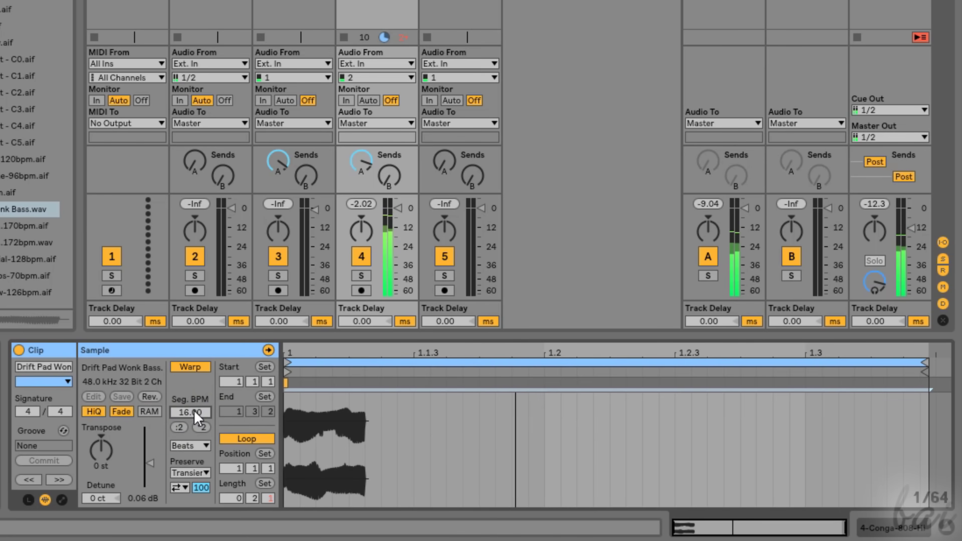
text(313)
key(Return)
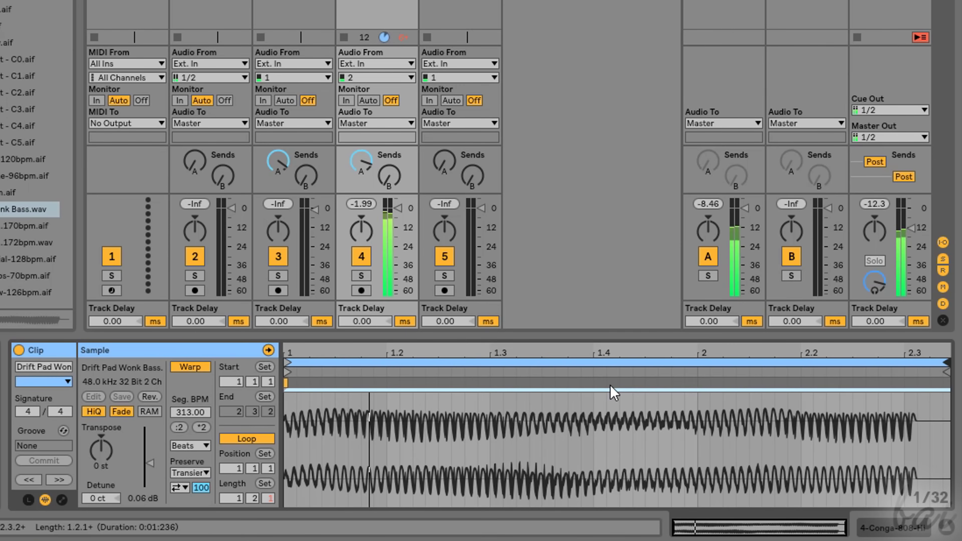
text(120)
key(Return)
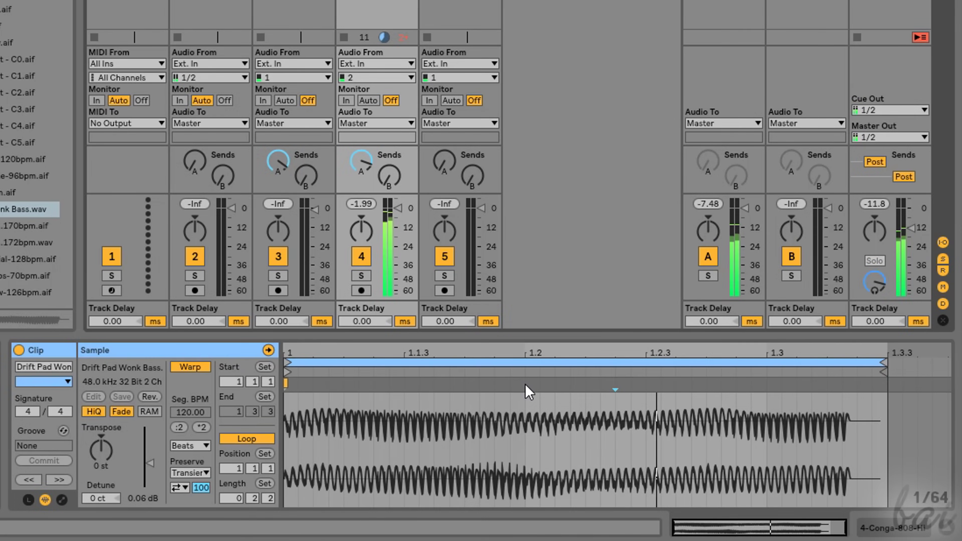
Add a warp marker to the Wonk Bass clip, drag it earlier and later, then delete it
double_click(526, 383)
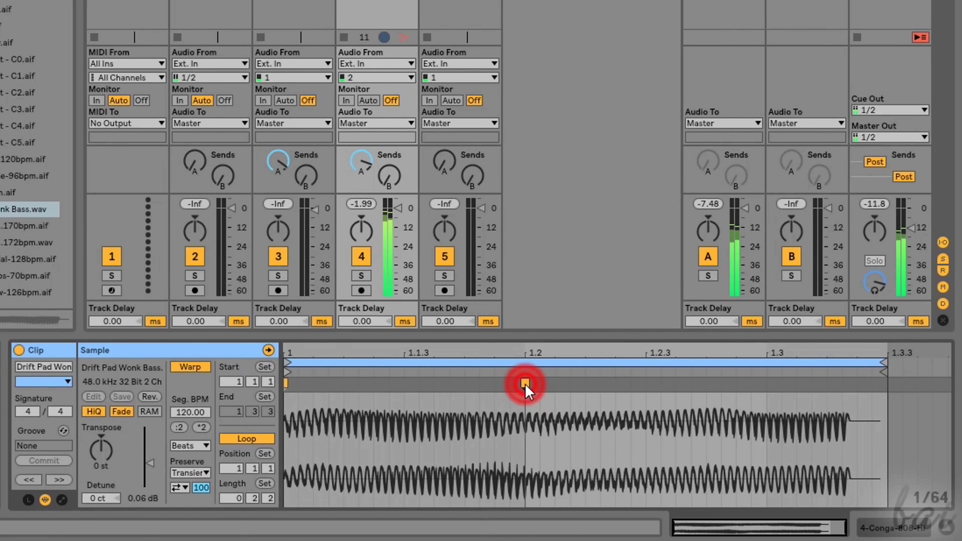
drag(525, 383, 344, 382)
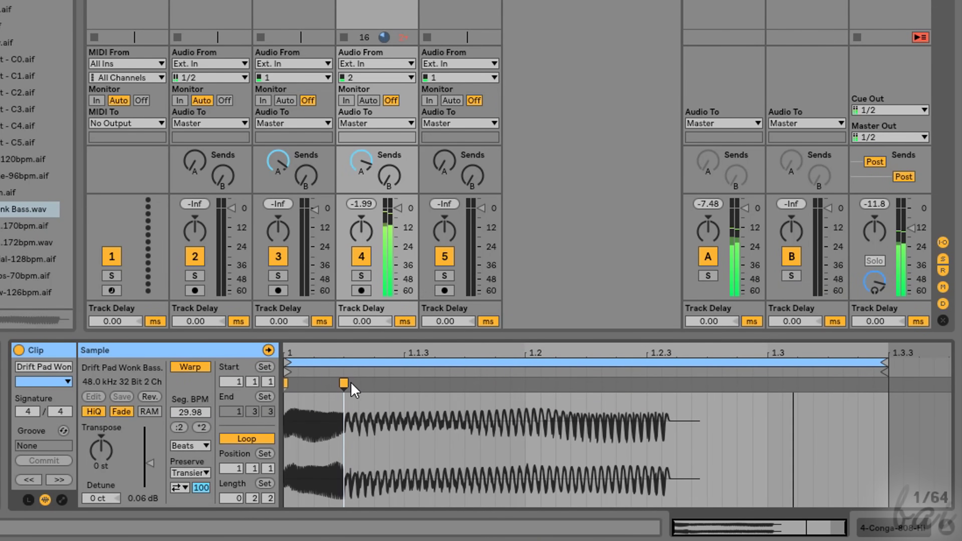
drag(346, 384, 795, 384)
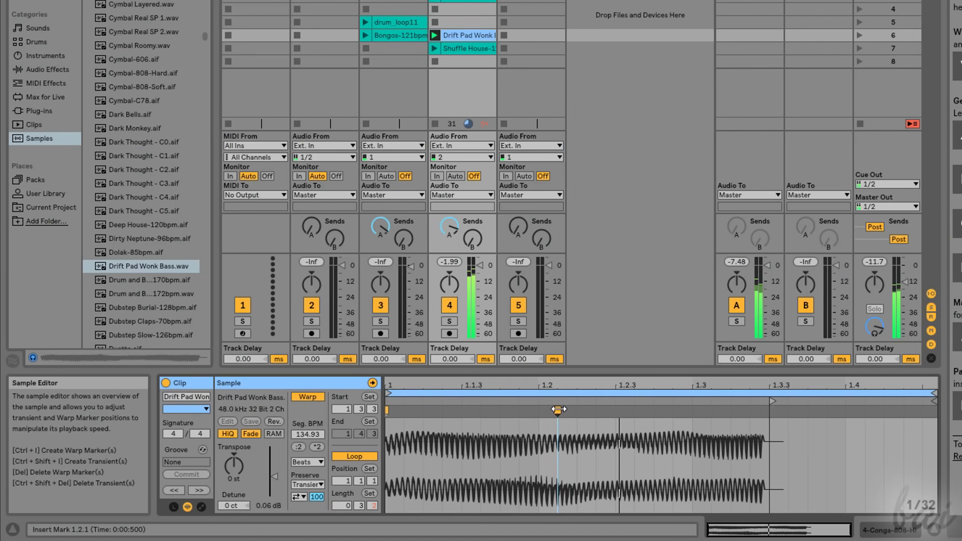
right_click(556, 410)
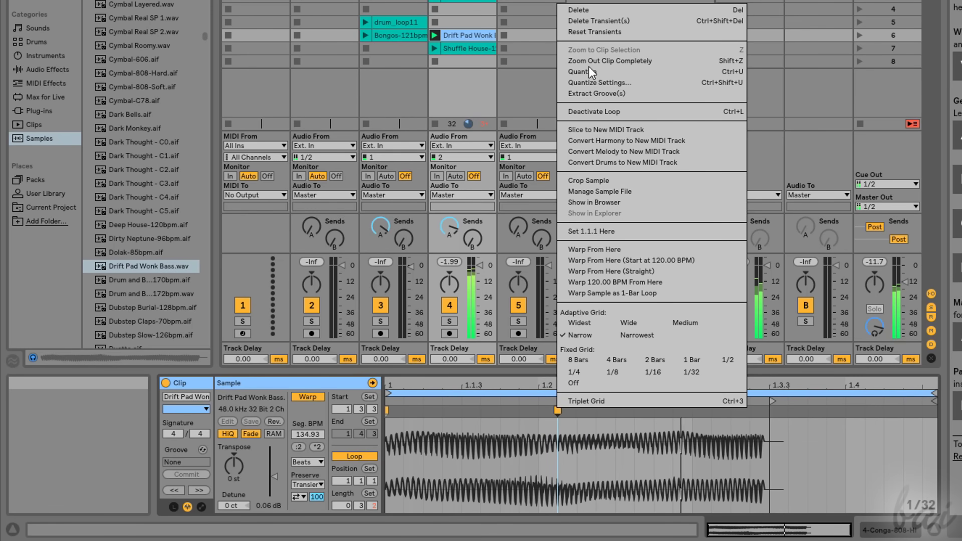
click(593, 11)
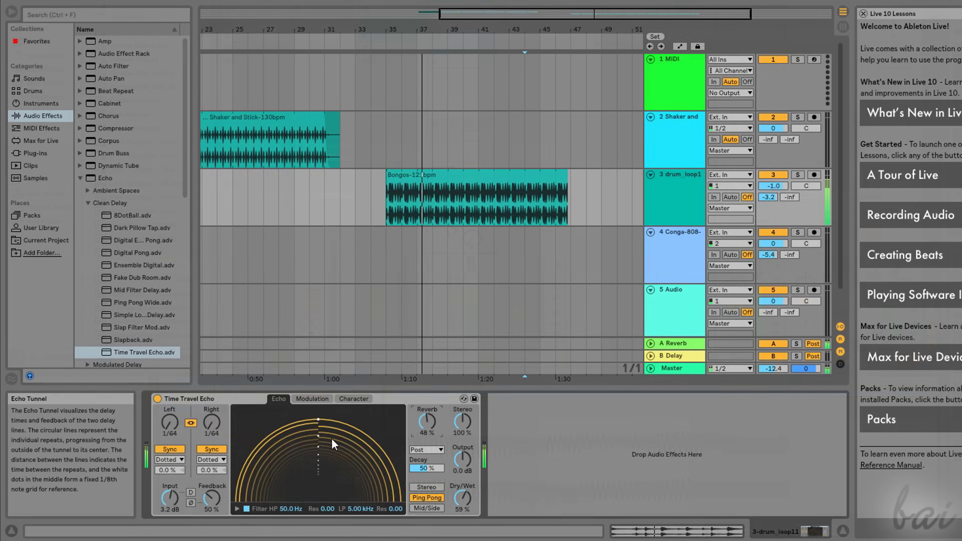
Set both echo delay times to 1/8, then show Audio Effects and drum_loop11's device chain
drag(333, 444, 321, 448)
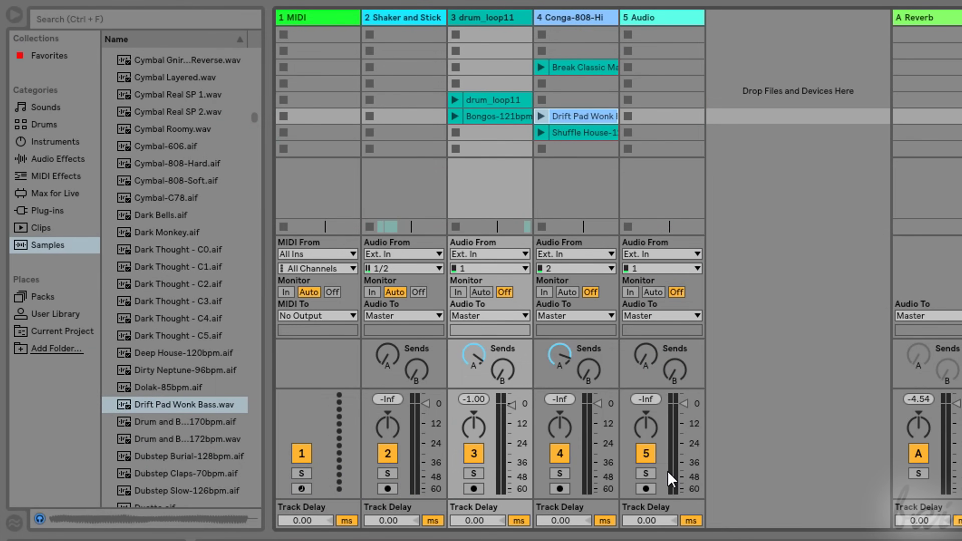
click(53, 159)
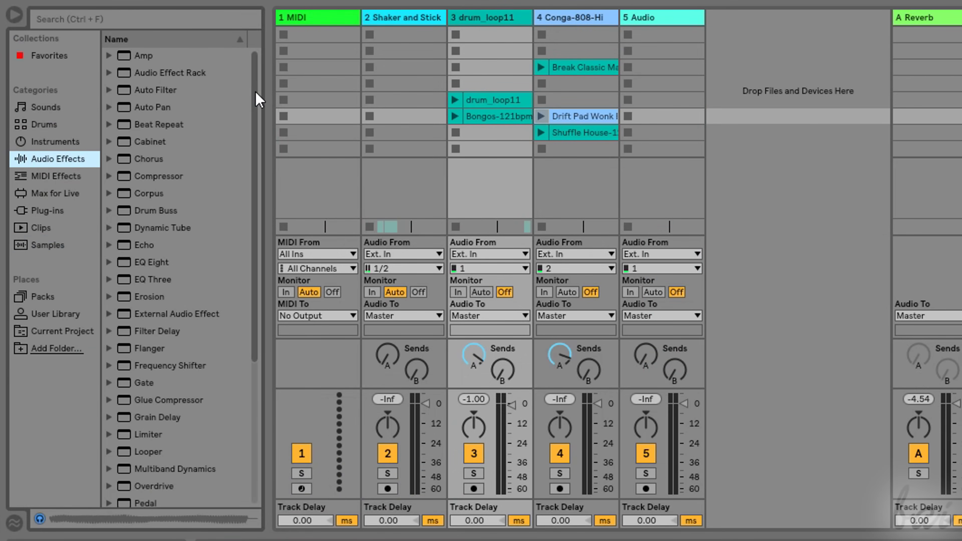
mouse_move(253, 93)
mouse_down()
mouse_move(243, 146)
mouse_move(249, 273)
mouse_up()
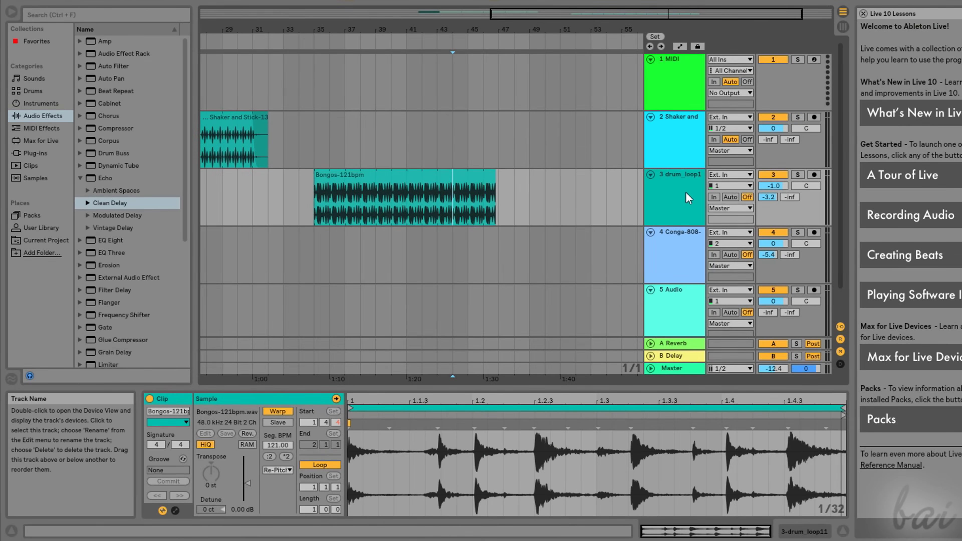
click(686, 191)
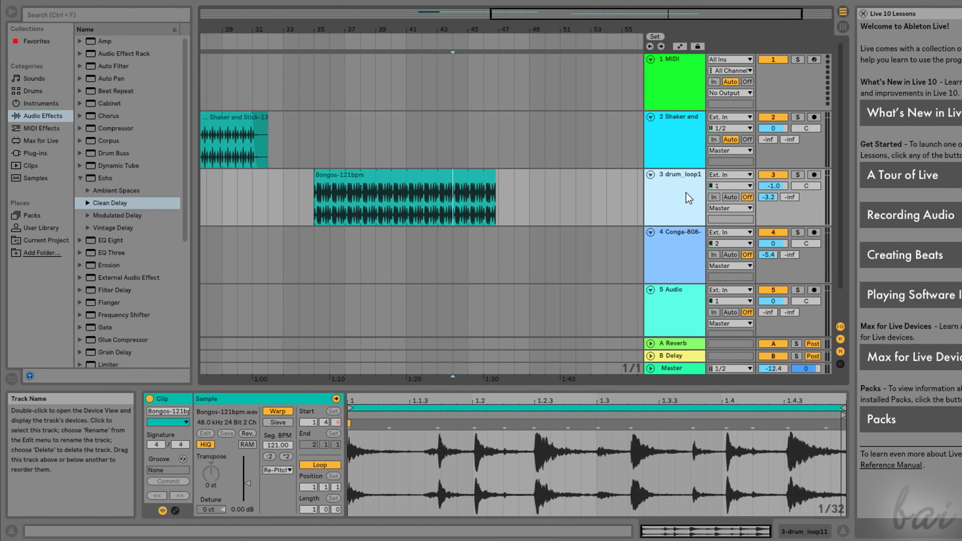
click(809, 533)
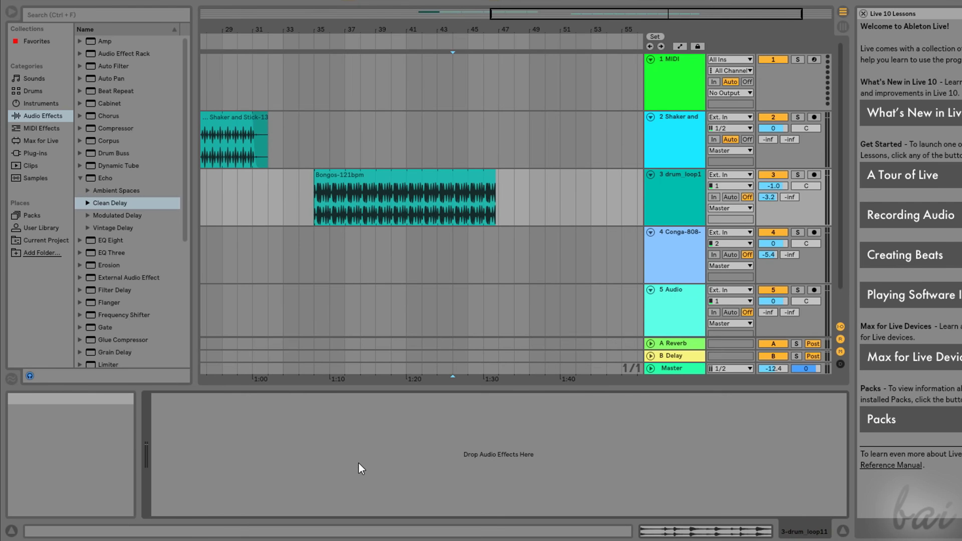
Load Time Travel Echo onto drum_loop11, replace it with Bandpass Spinner, and lower its frequency
click(88, 203)
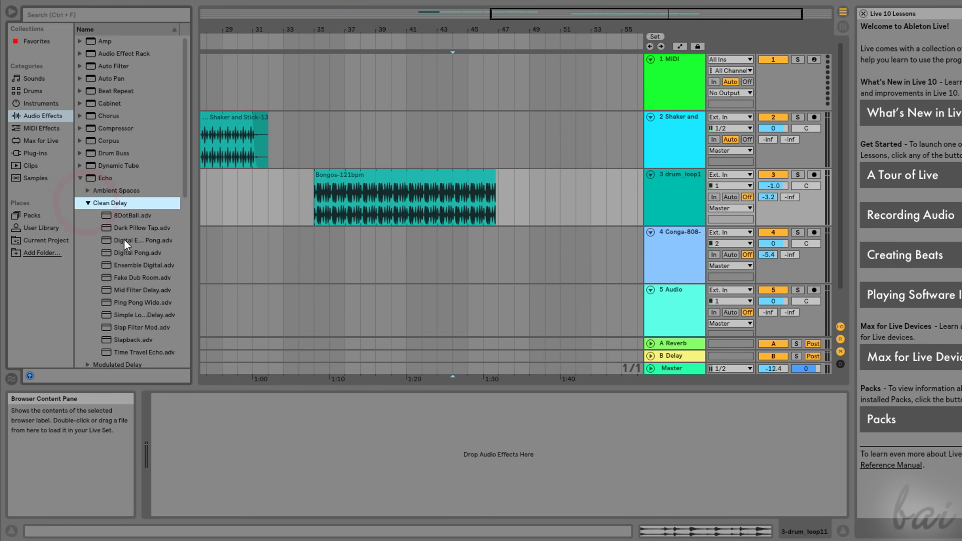
click(147, 352)
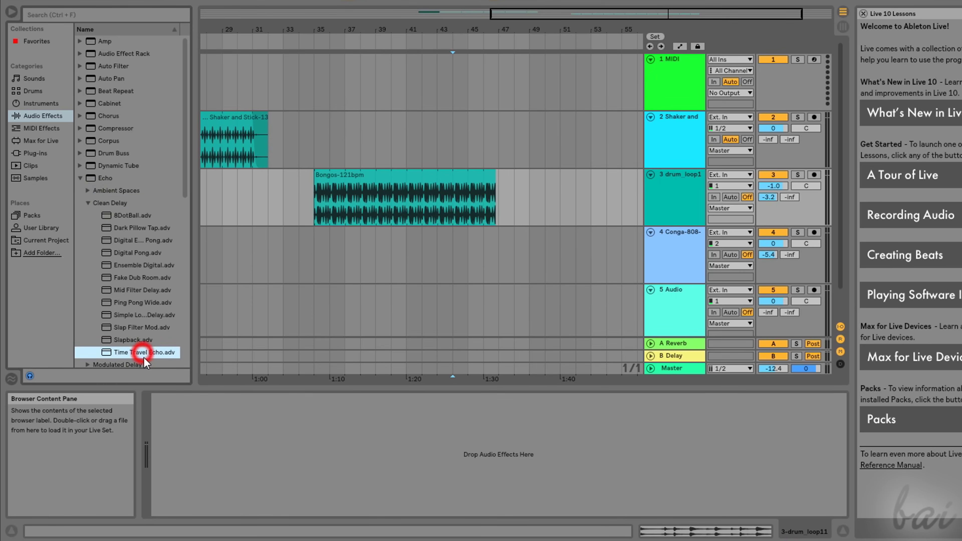
drag(144, 358, 206, 449)
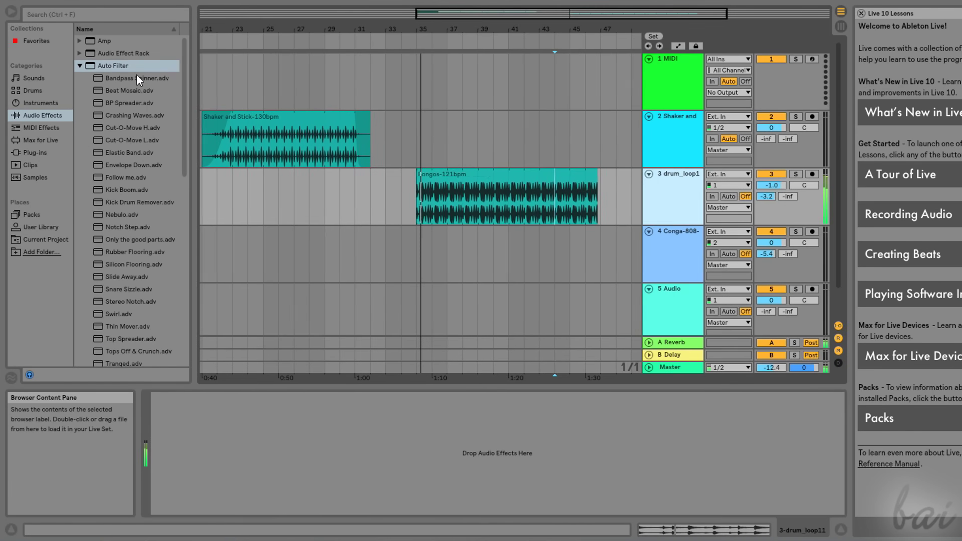
drag(138, 79, 355, 485)
drag(260, 435, 231, 423)
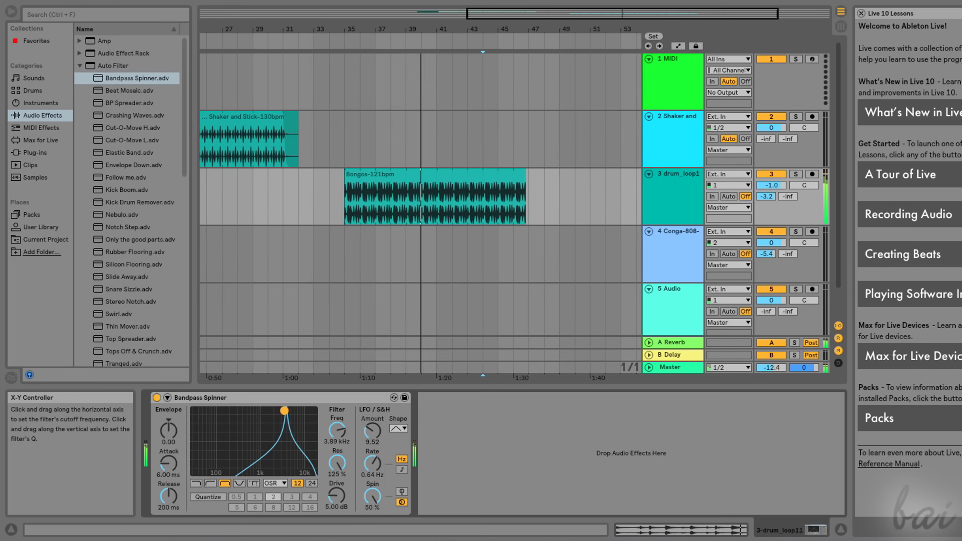
Add the Frequency Shifter's Dirty Tremolo preset ahead of Bandpass Spinner on drum_loop11
scroll(125, 189, down, 10)
click(80, 190)
drag(107, 219, 265, 291)
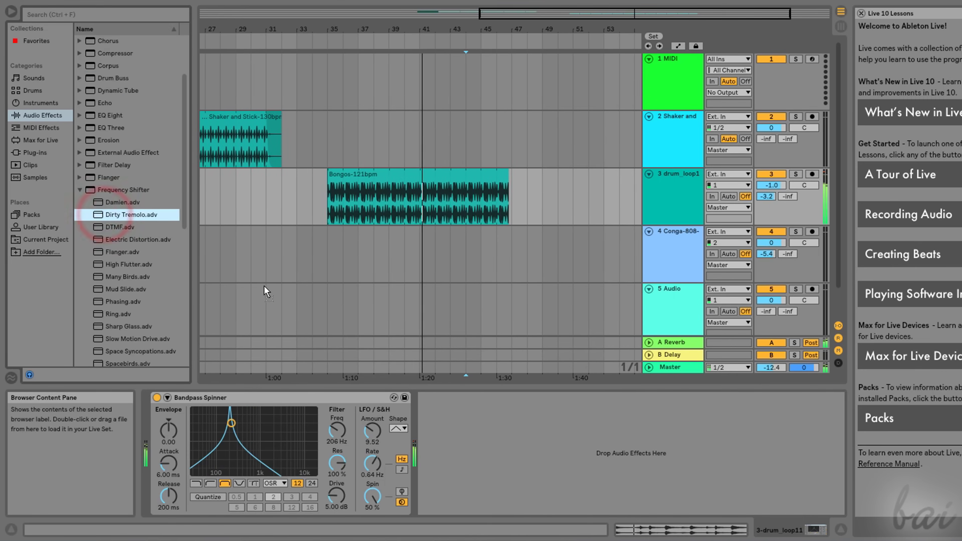
drag(163, 407, 162, 406)
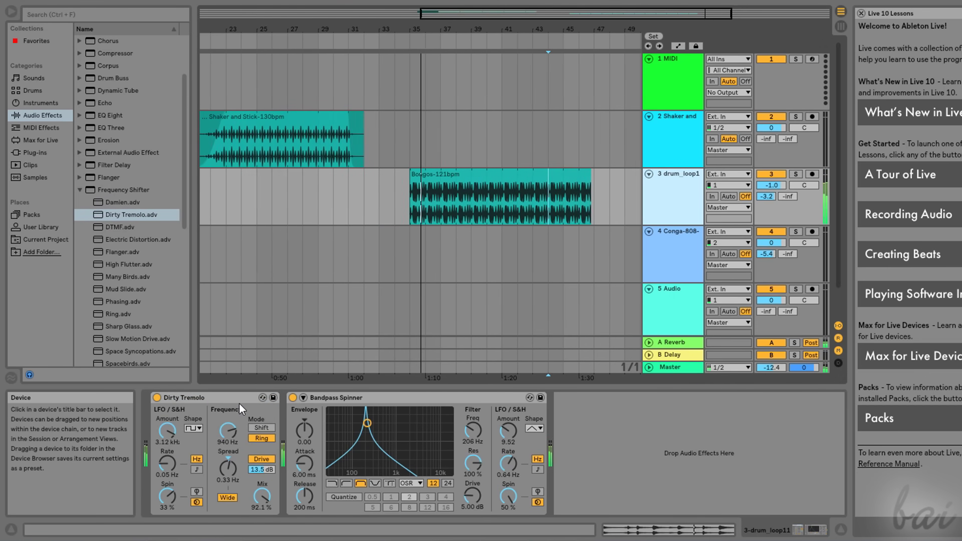
Compare each effect bypassed and on, then set Dirty Tremolo's Dry/Wet mix to 74.6%
click(157, 398)
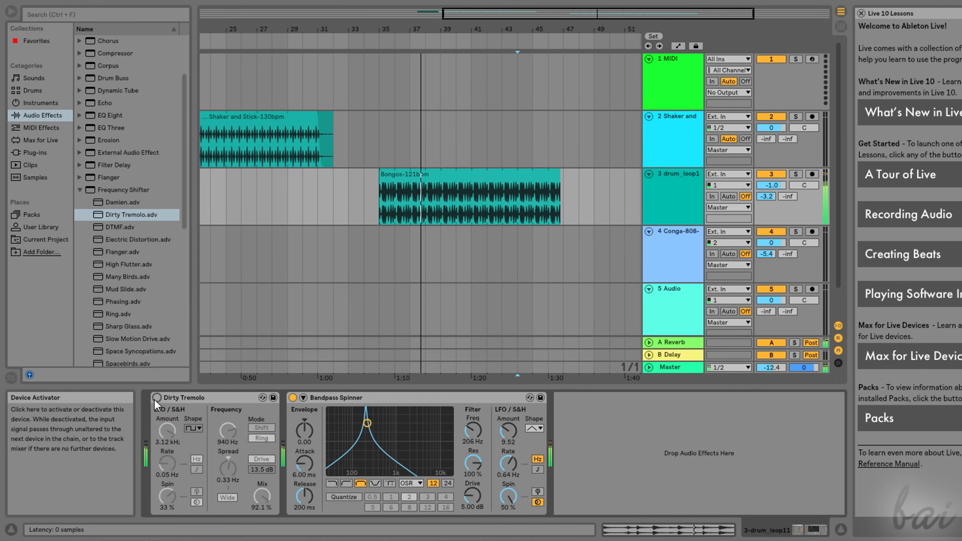
click(156, 398)
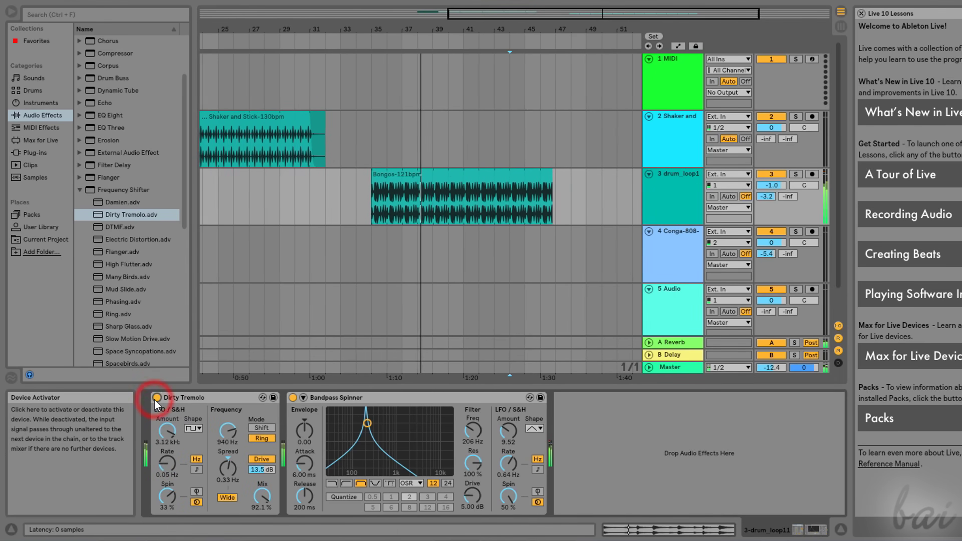
click(292, 397)
click(287, 397)
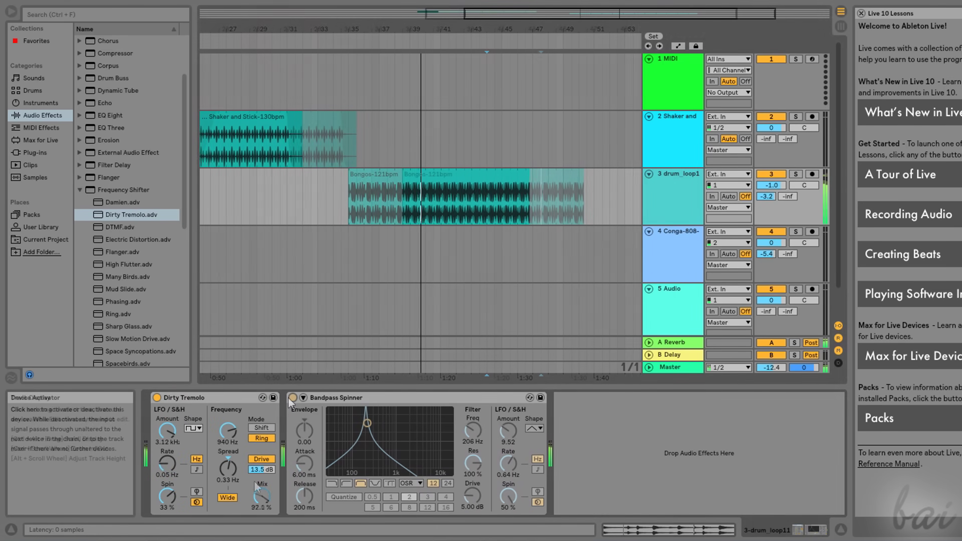
mouse_move(262, 493)
mouse_down()
mouse_move(256, 470)
mouse_move(261, 531)
mouse_up()
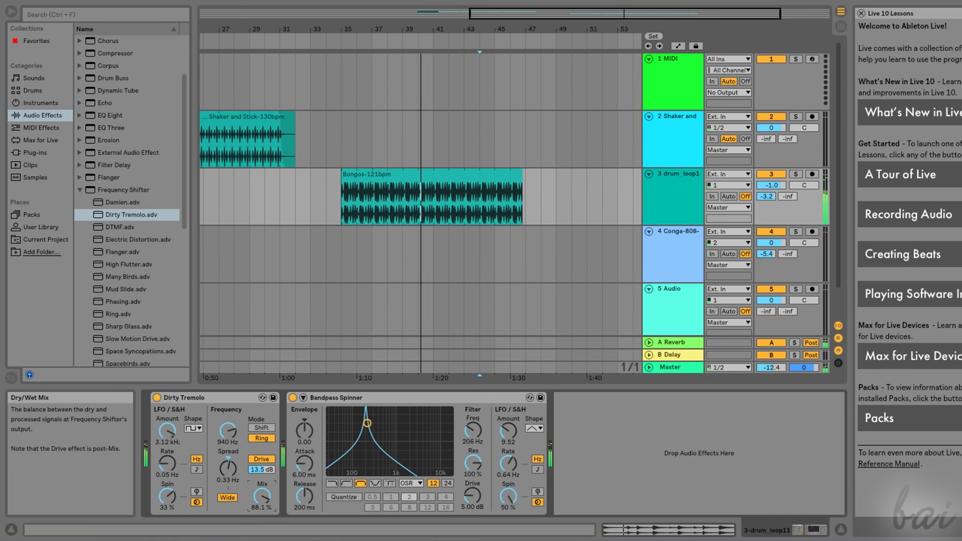
drag(262, 496, 261, 502)
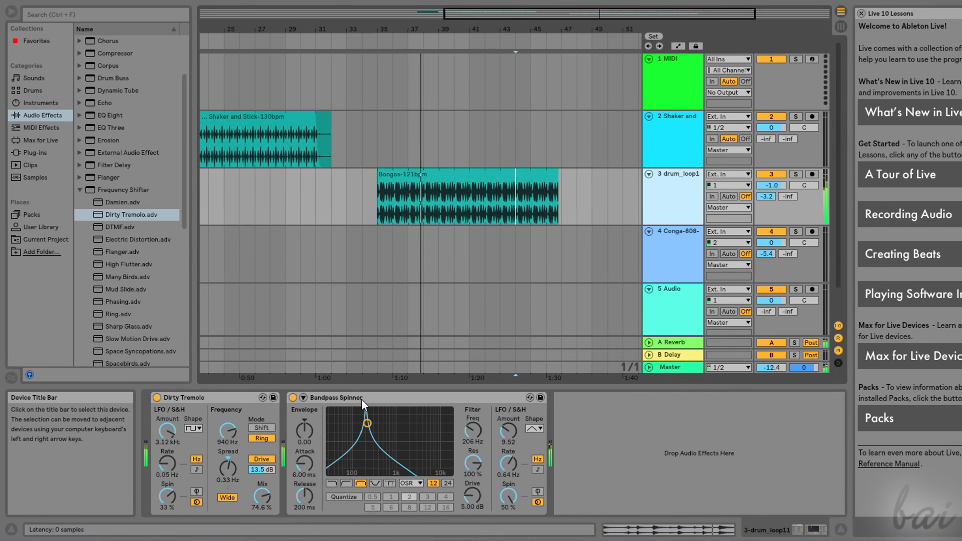
drag(361, 399, 177, 416)
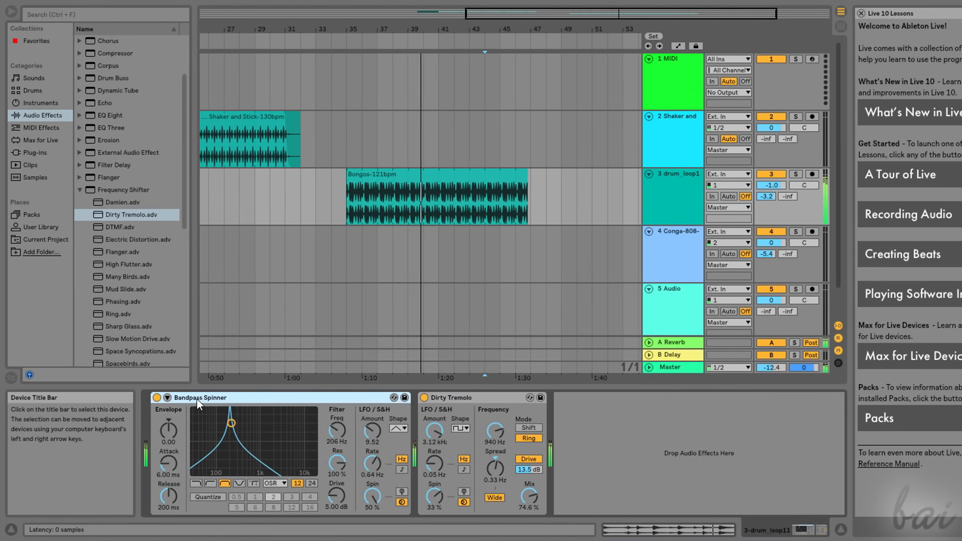
drag(197, 400, 301, 400)
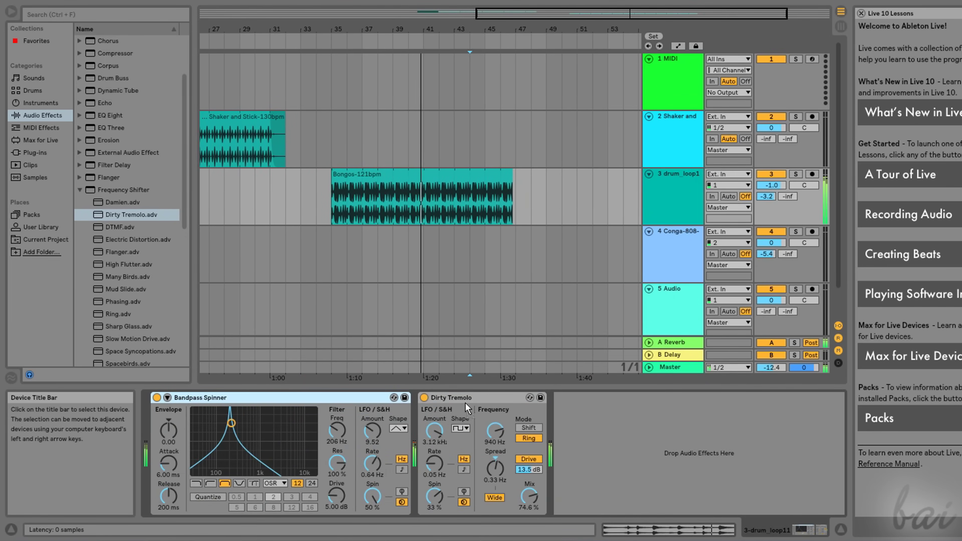
drag(466, 404, 571, 408)
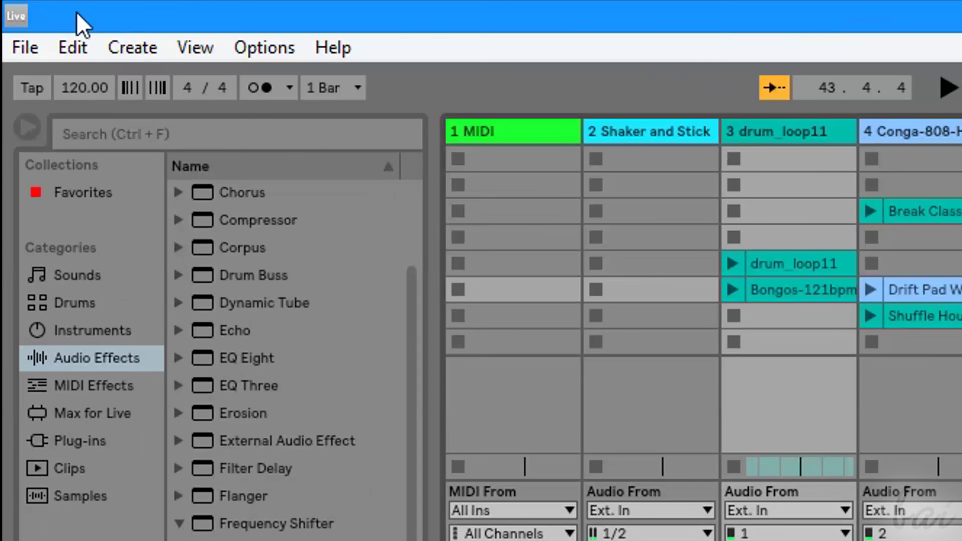
Save the Live Set under a new name, selecting the Untitled file name to replace it
click(25, 49)
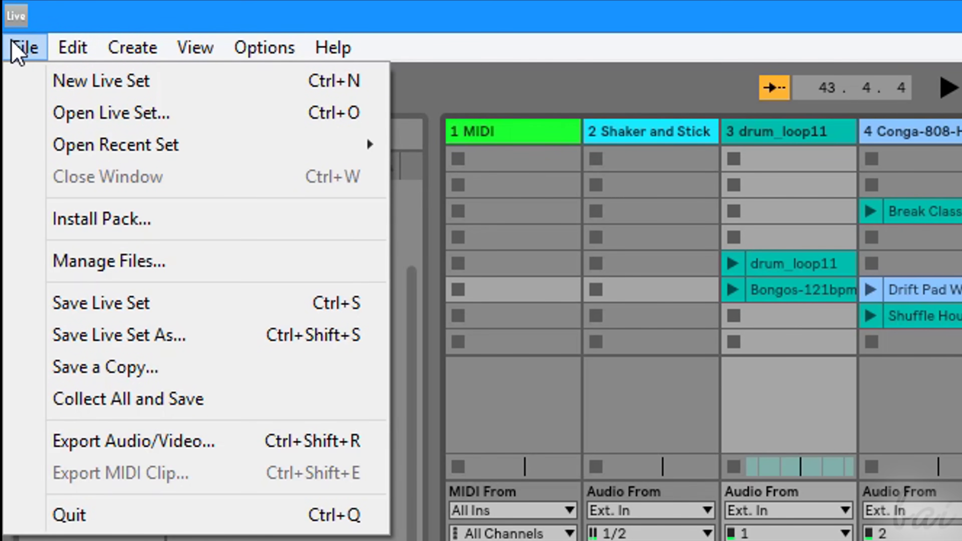
click(176, 335)
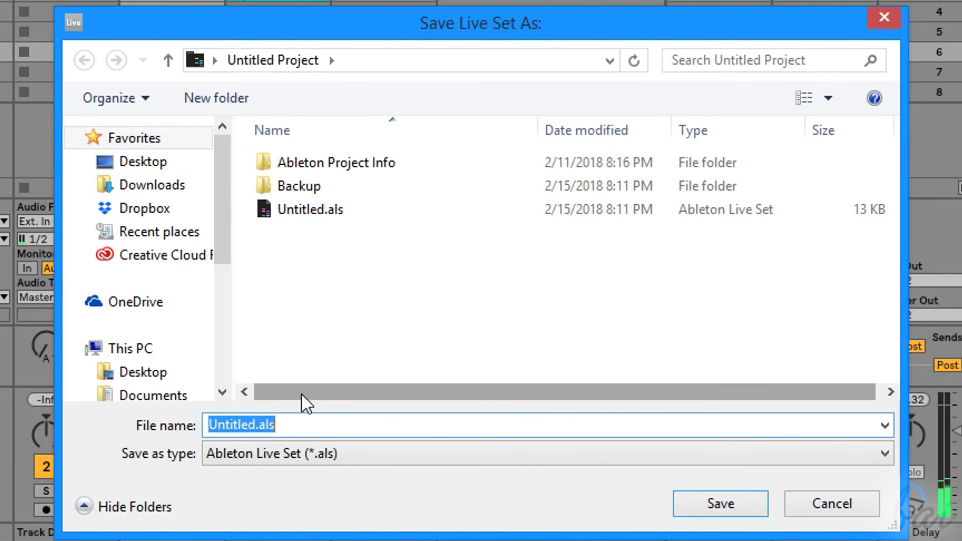
click(285, 421)
double_click(252, 424)
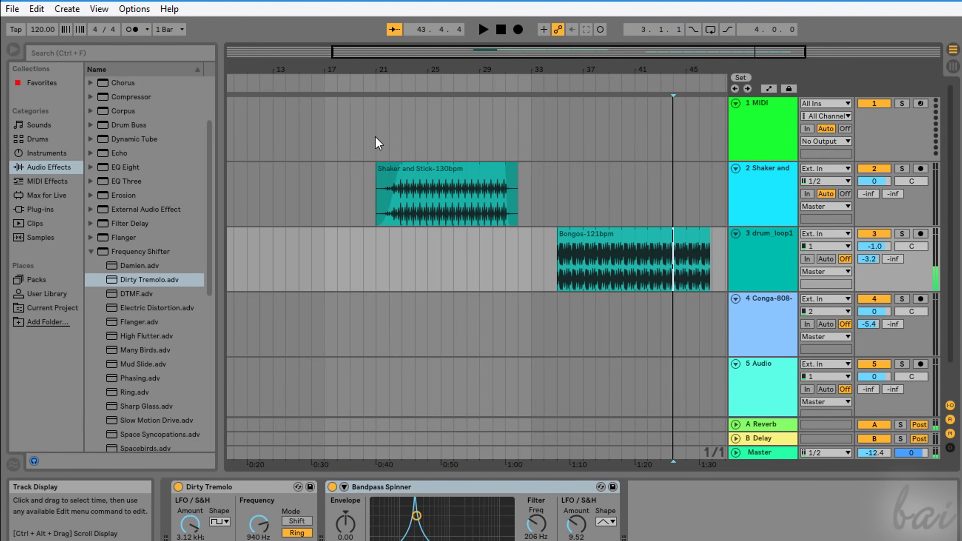
Select bars 21–47 and open Export Audio/Video with Master as the rendered track
drag(390, 141, 711, 213)
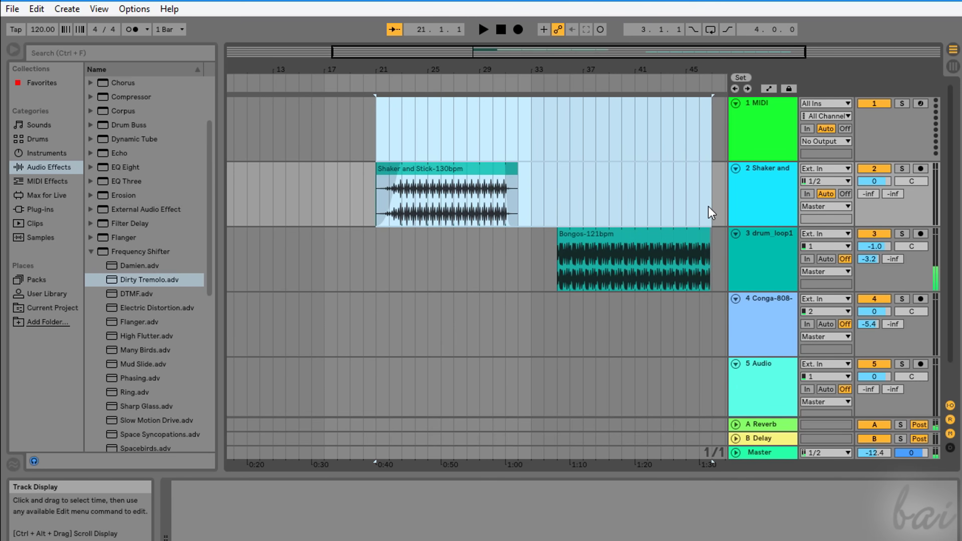
click(11, 9)
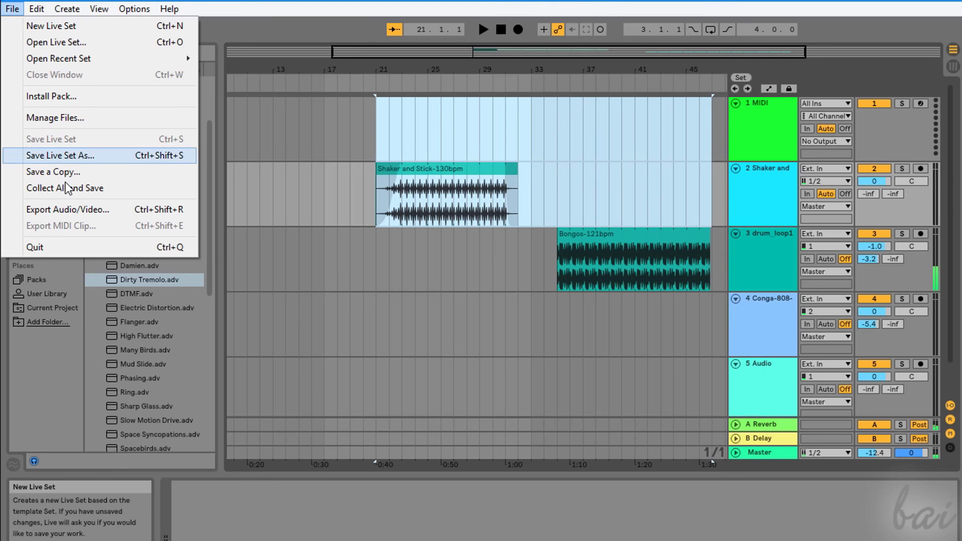
click(135, 210)
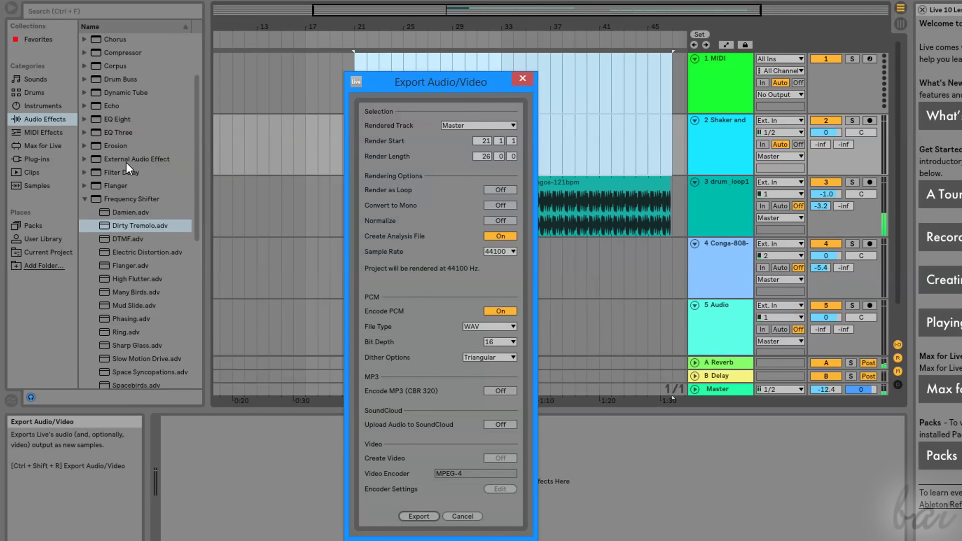
click(498, 125)
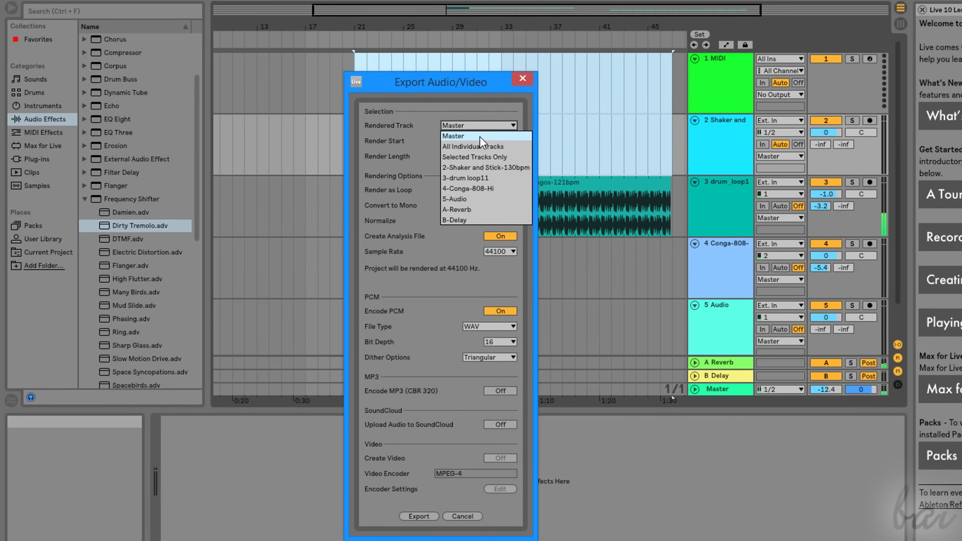
click(490, 136)
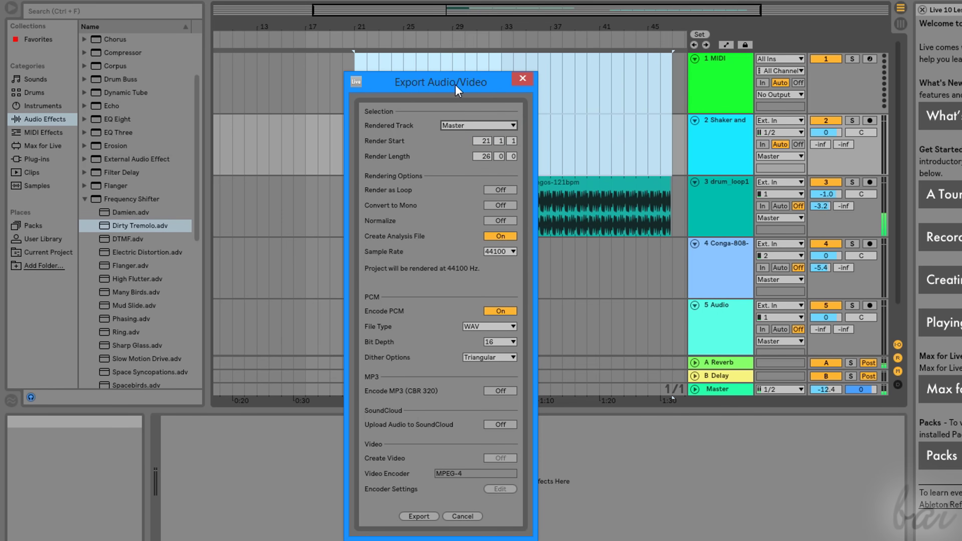
Keep 16-bit WAV at 44100 Hz and export it as MyProject.wav
click(500, 251)
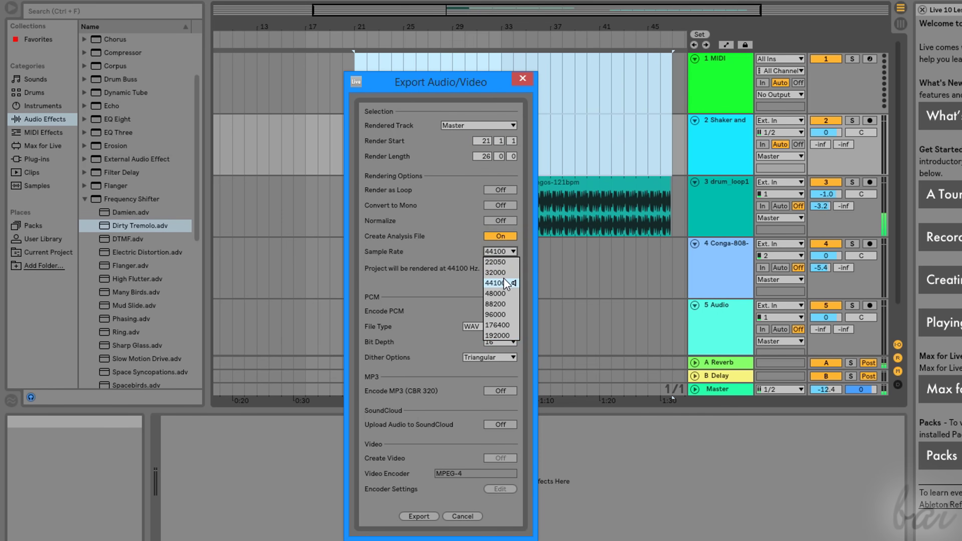
click(500, 283)
click(499, 327)
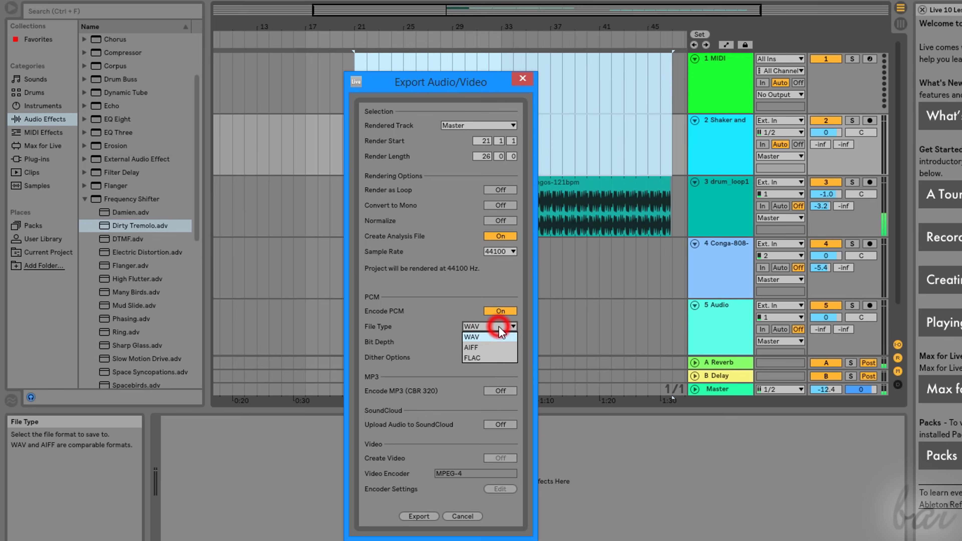
click(496, 333)
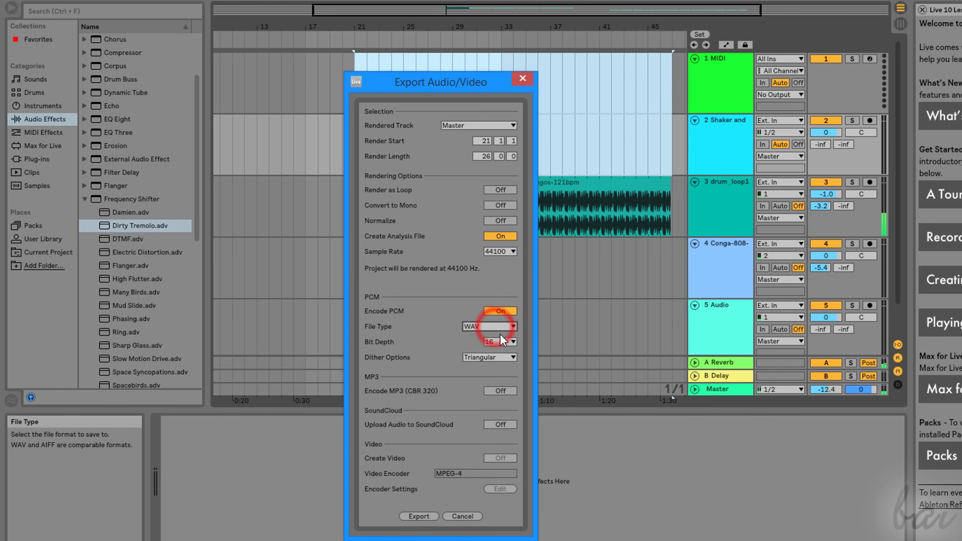
click(500, 252)
click(506, 282)
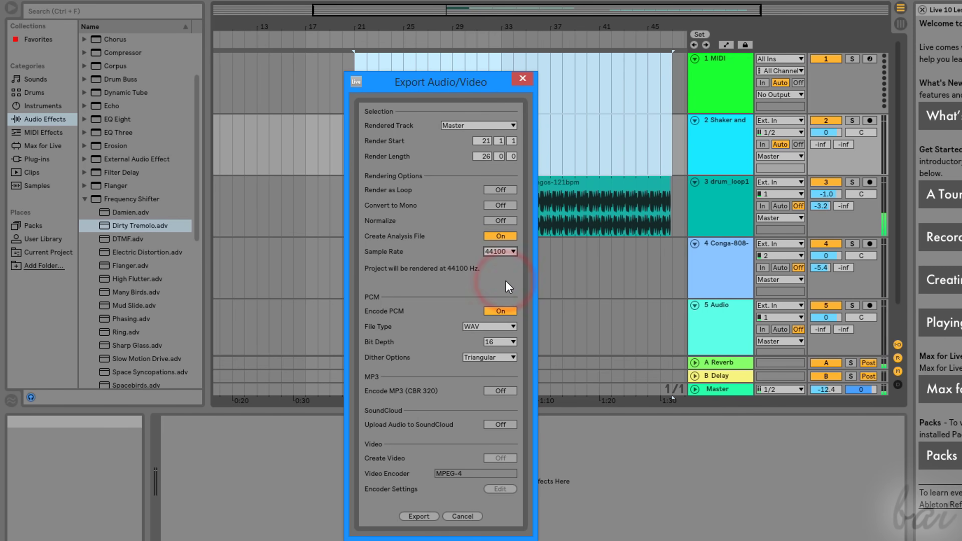
click(424, 516)
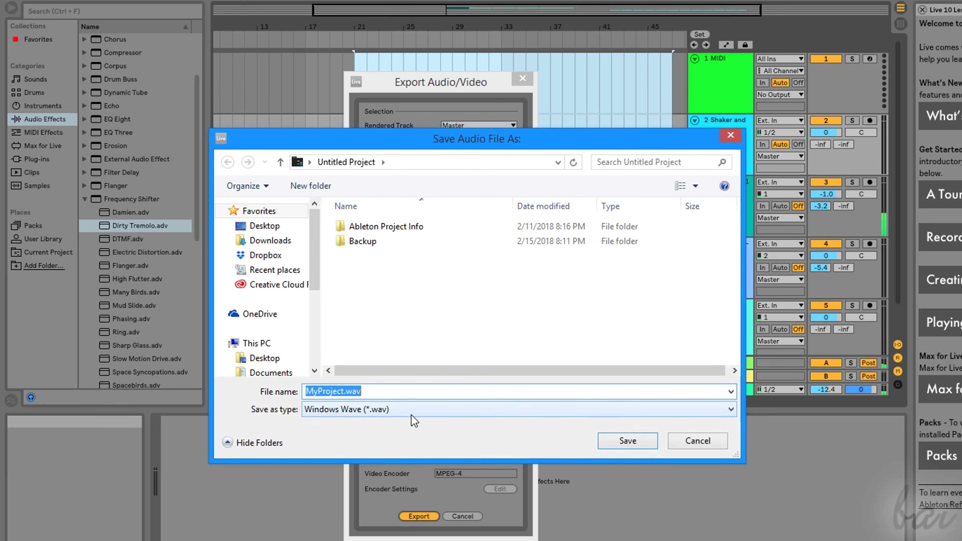
click(627, 440)
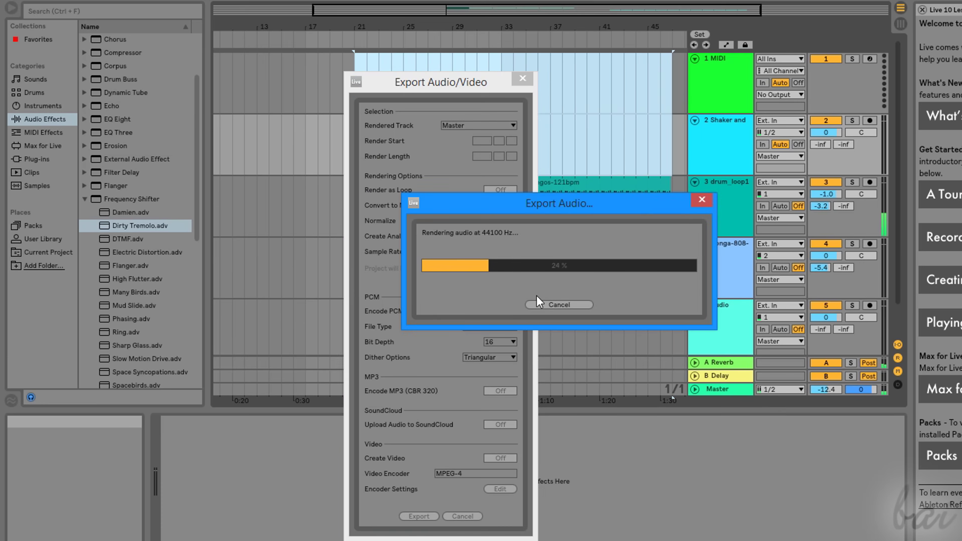